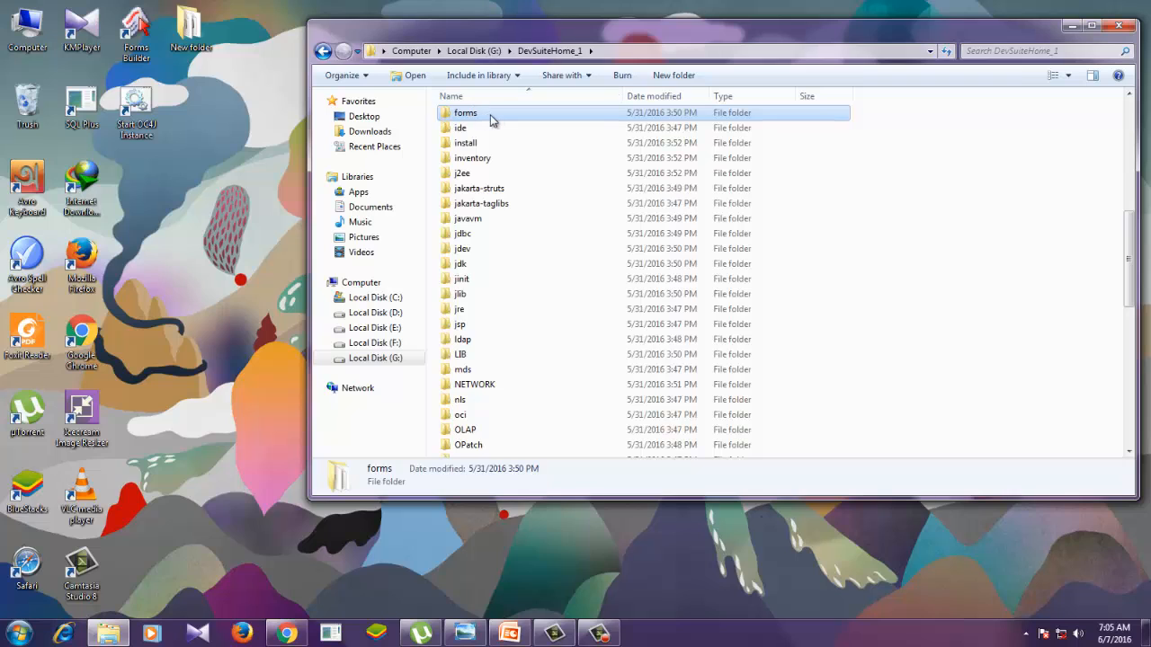
# - Open the server folder inside the forms folder of G:\DevSuiteHome_1
pyautogui.doubleClick(494, 114)
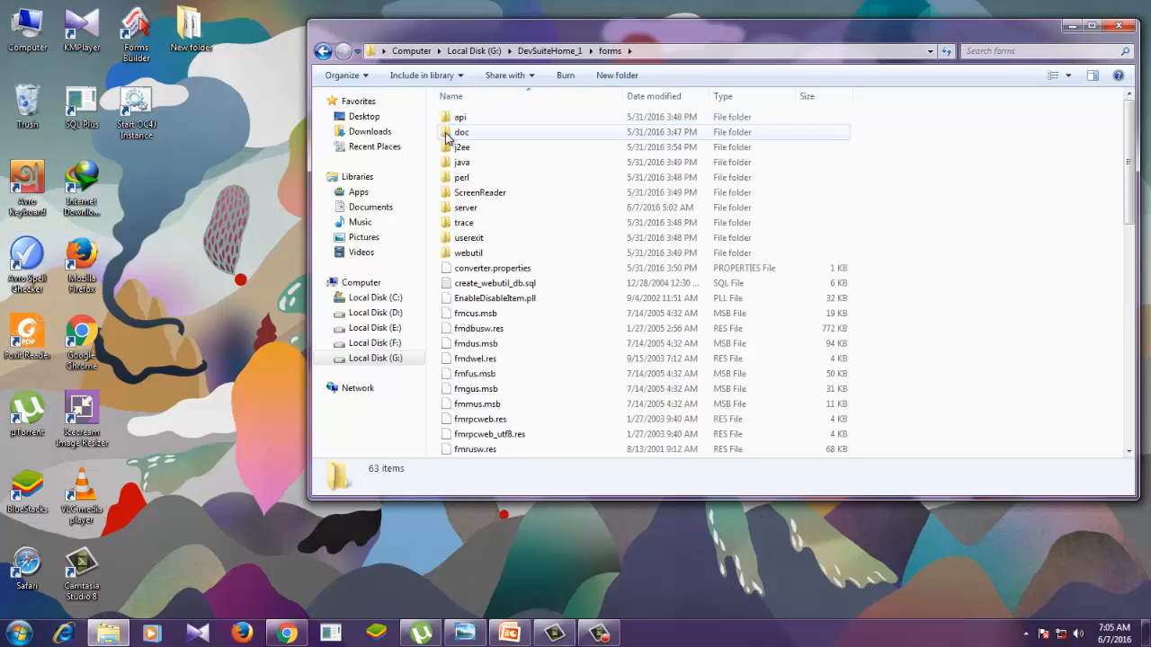
pyautogui.click(324, 52)
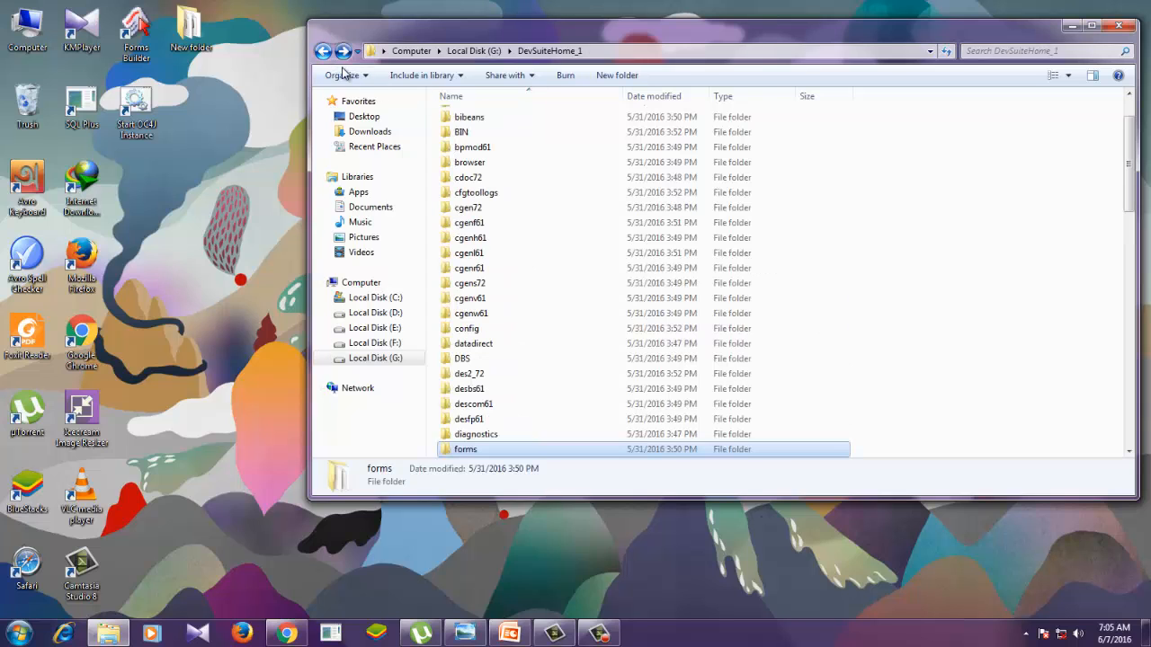
pyautogui.doubleClick(527, 448)
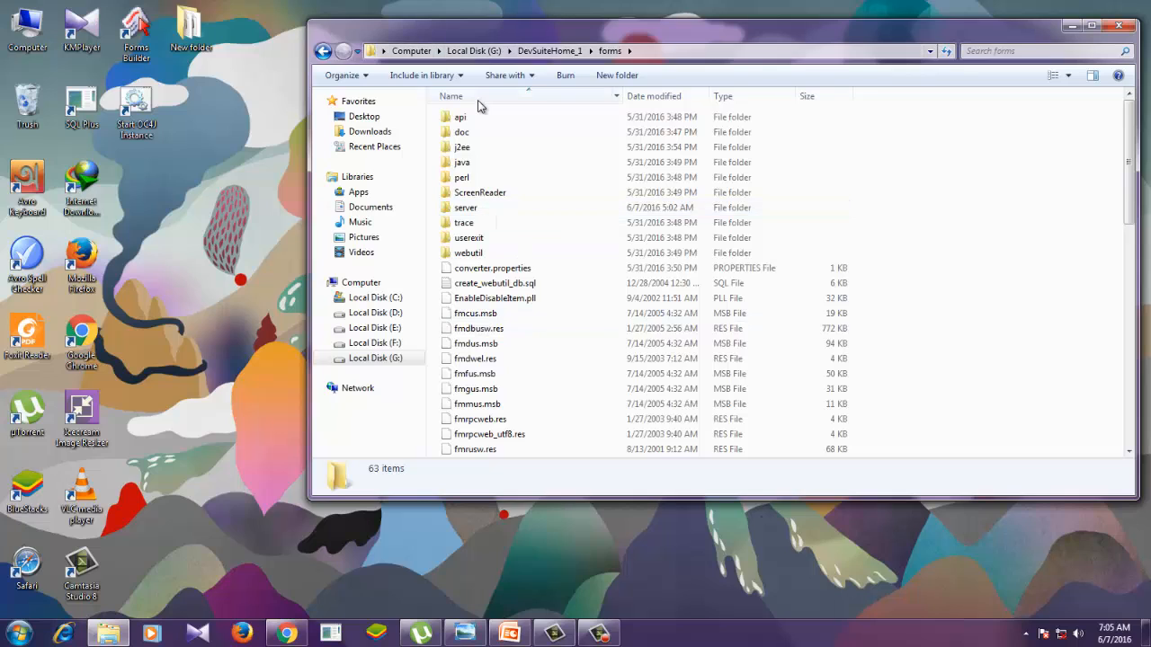
pyautogui.press('s')
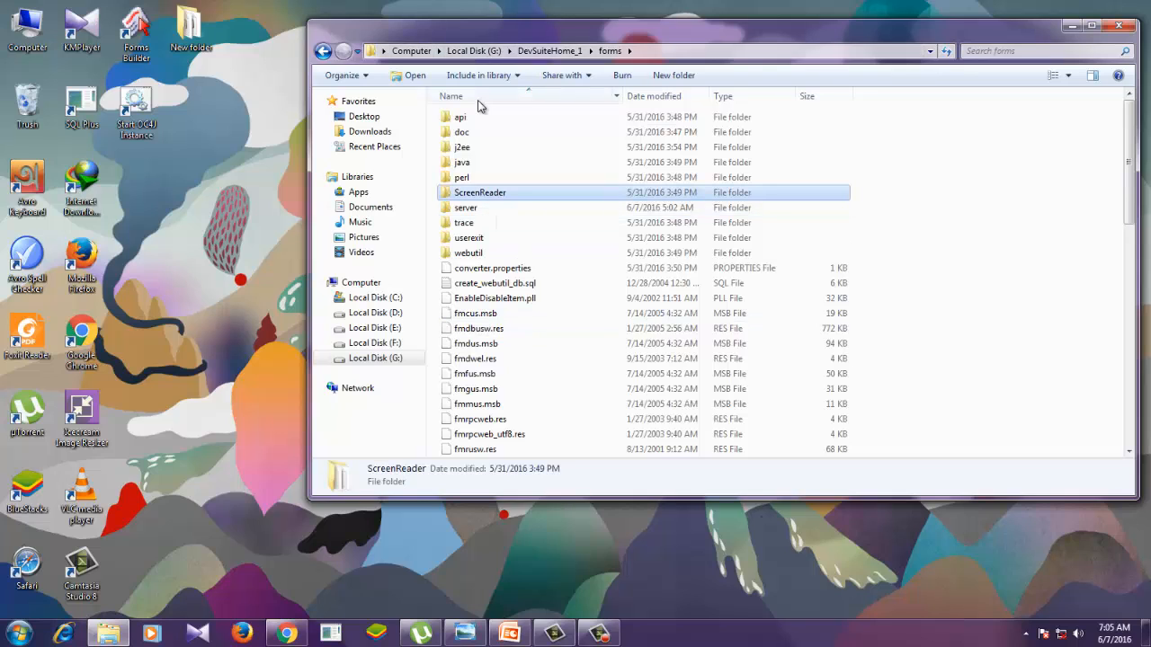
pyautogui.click(474, 212)
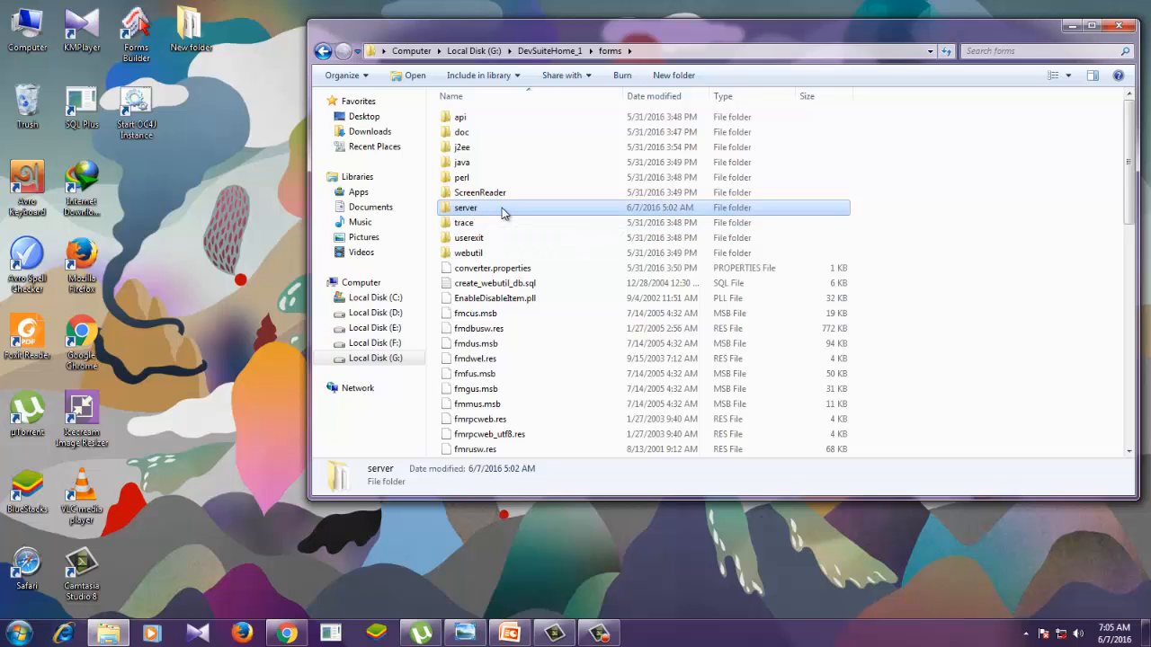
pyautogui.doubleClick(502, 213)
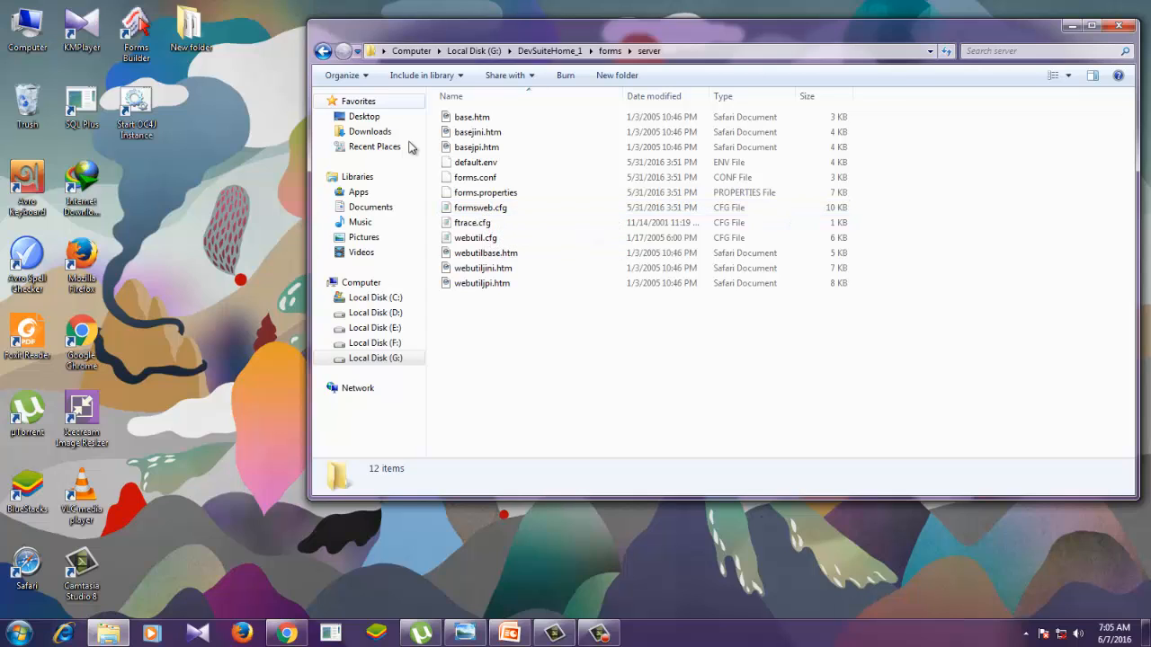
# - Open formsweb.cfg in Notepad and enlarge and reposition its window to show more of the file
pyautogui.rightClick(476, 212)
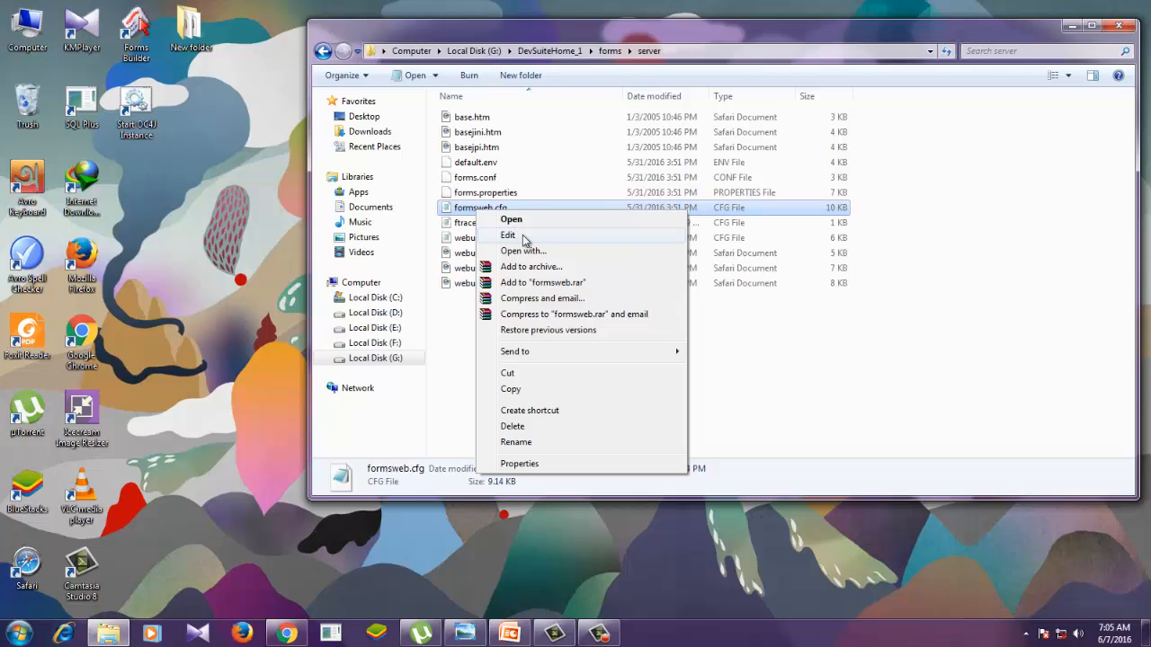
pyautogui.click(511, 220)
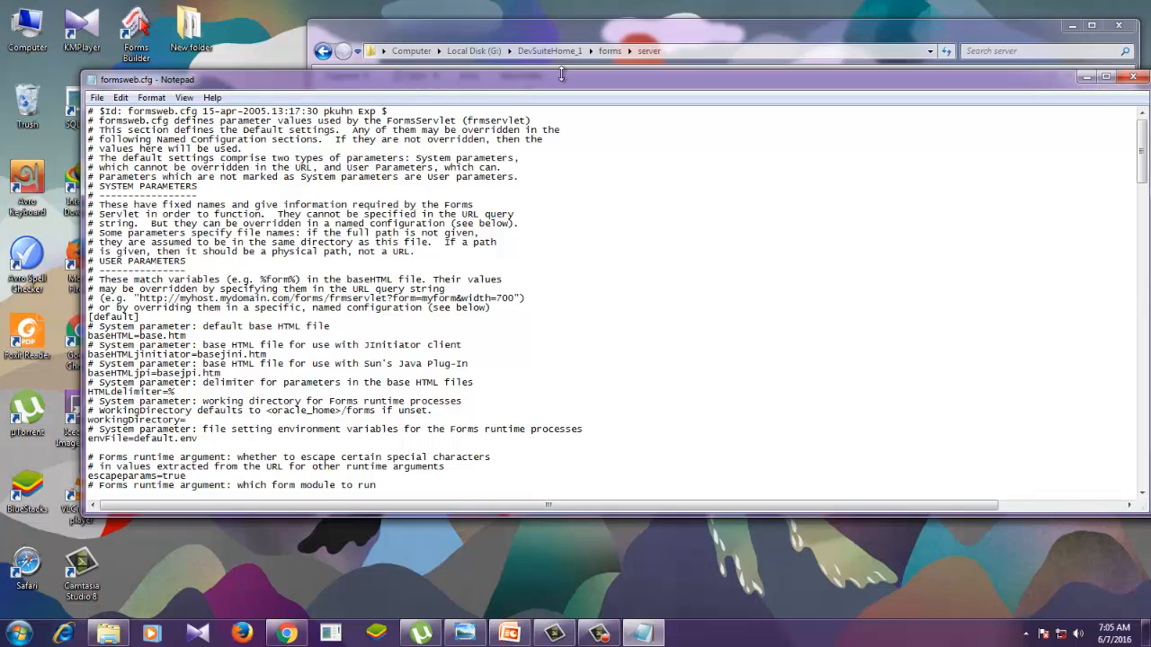
pyautogui.moveTo(561, 74); pyautogui.dragTo(557, 35)
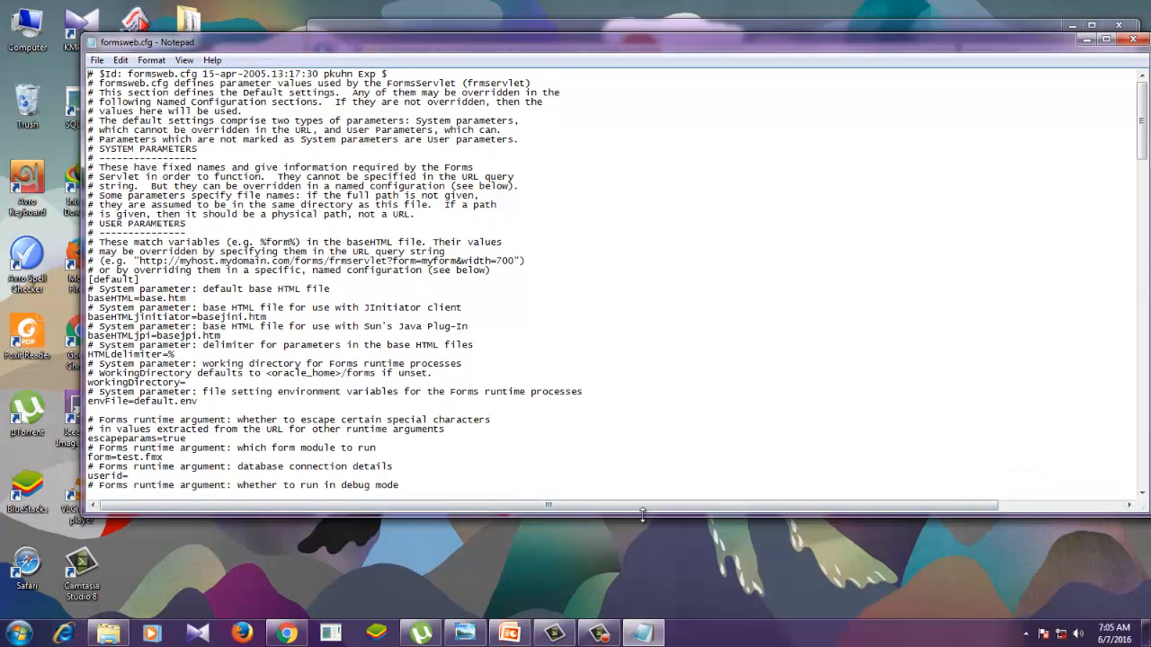
pyautogui.moveTo(641, 514); pyautogui.dragTo(643, 550)
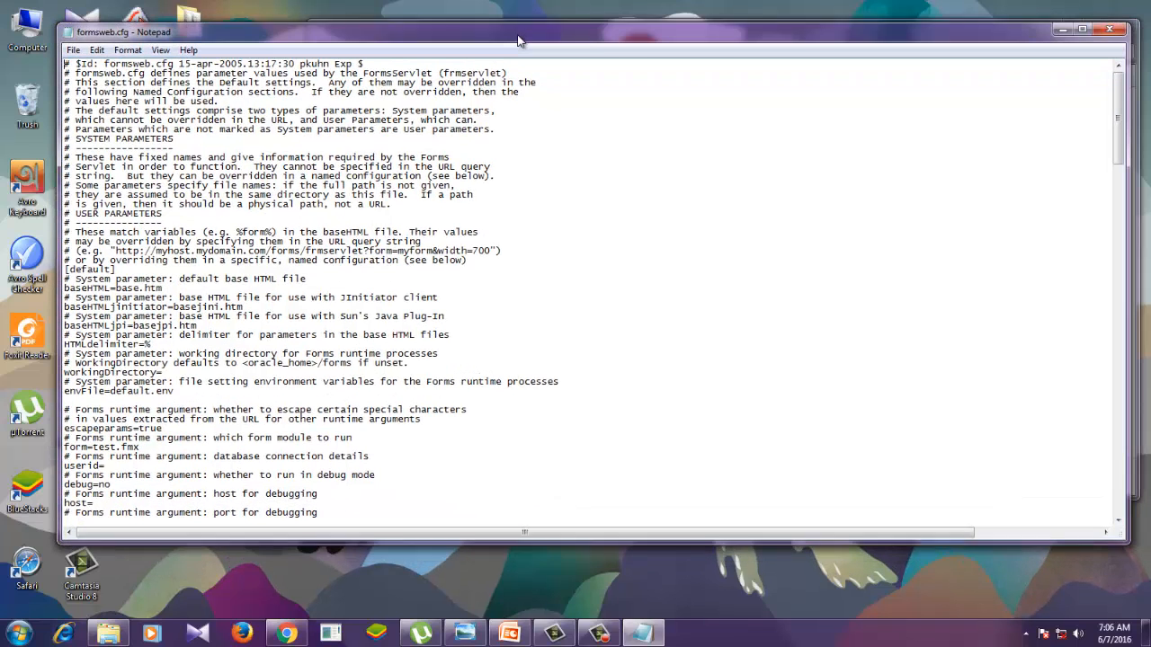
pyautogui.moveTo(542, 52); pyautogui.dragTo(519, 41)
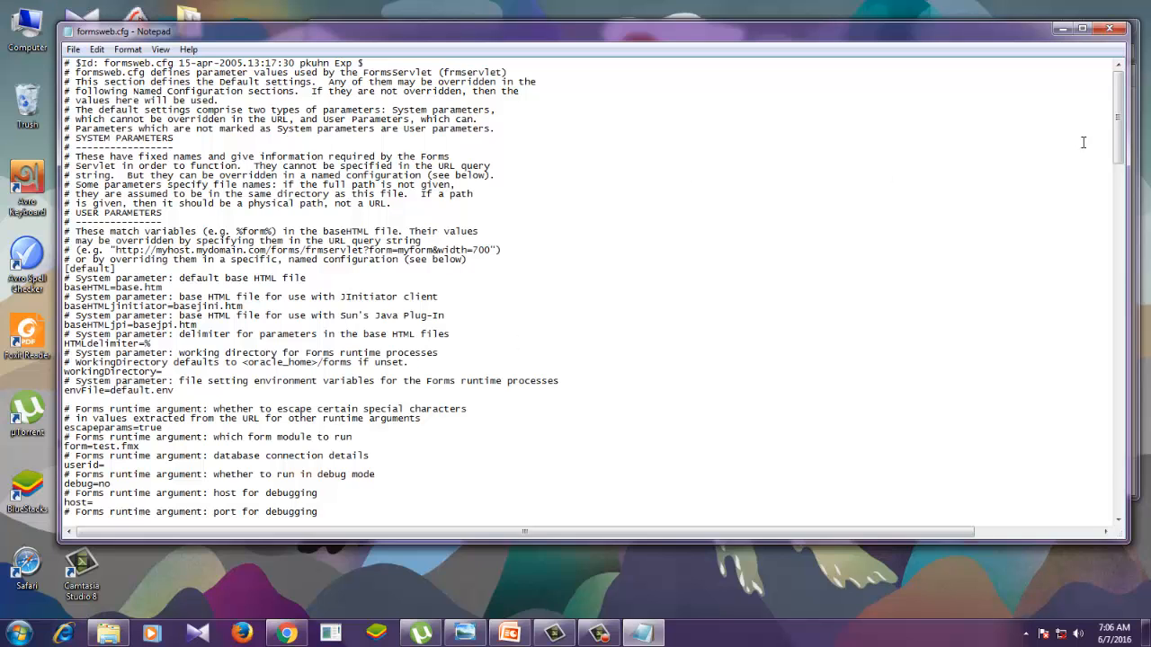
pyautogui.moveTo(1117, 144)
pyautogui.mouseDown()
pyautogui.moveTo(1118, 212)
pyautogui.moveTo(1117, 140)
pyautogui.mouseUp()
pyautogui.doubleClick(170, 215)
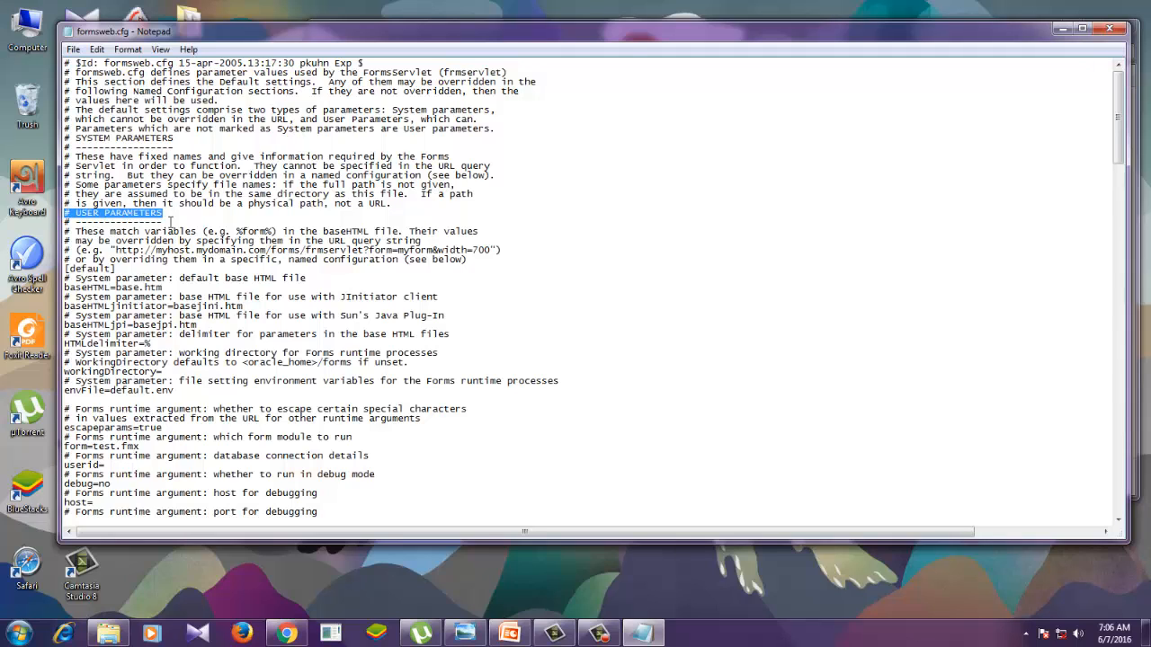
pyautogui.click(179, 220)
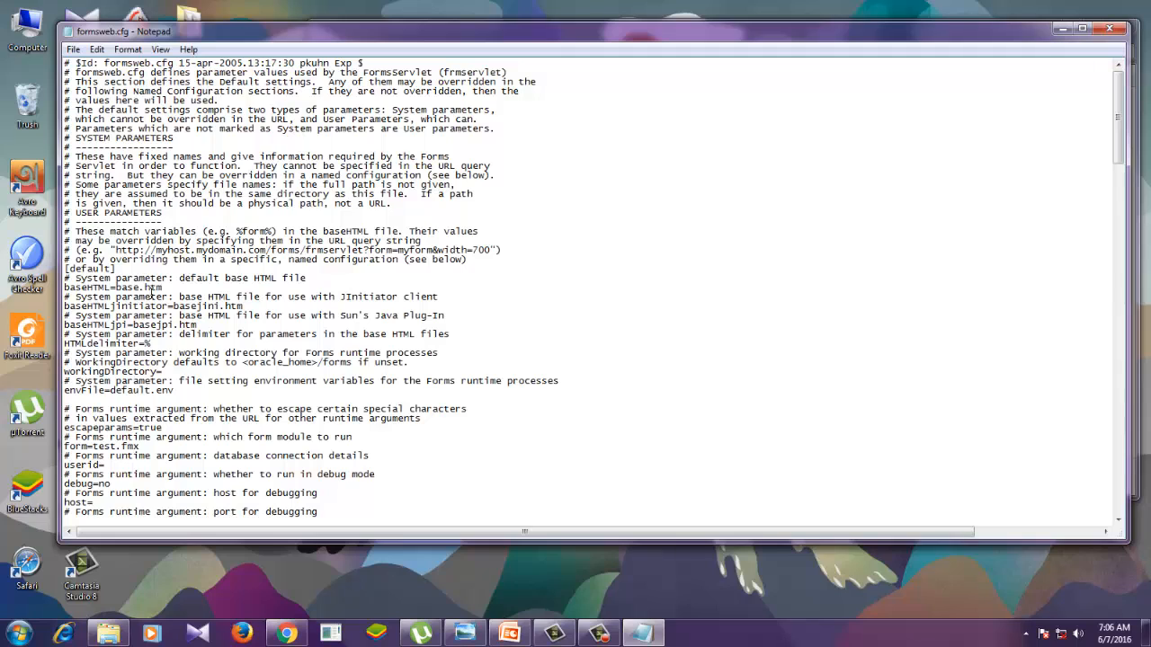
# - Set the baseHTML parameter in the [default] section to basejip.htm
pyautogui.moveTo(165, 287); pyautogui.dragTo(63, 287)
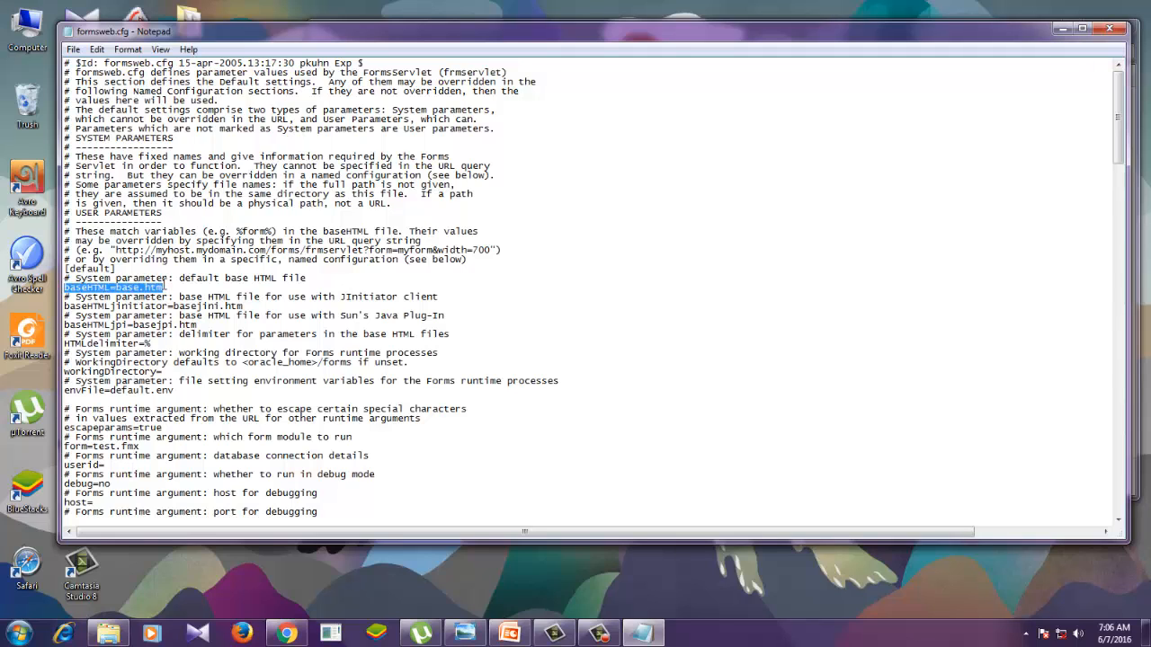
pyautogui.click(172, 286)
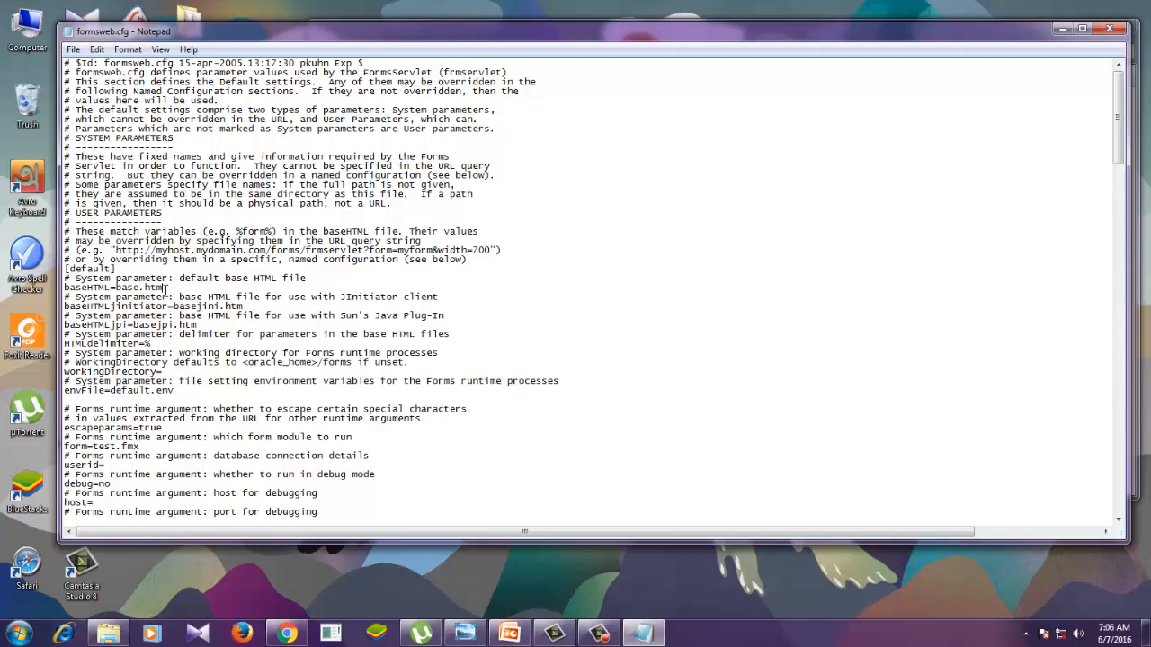
pyautogui.moveTo(166, 288); pyautogui.dragTo(116, 287)
pyautogui.click(140, 288)
pyautogui.write('jpi')
pyautogui.moveTo(185, 288); pyautogui.dragTo(63, 286)
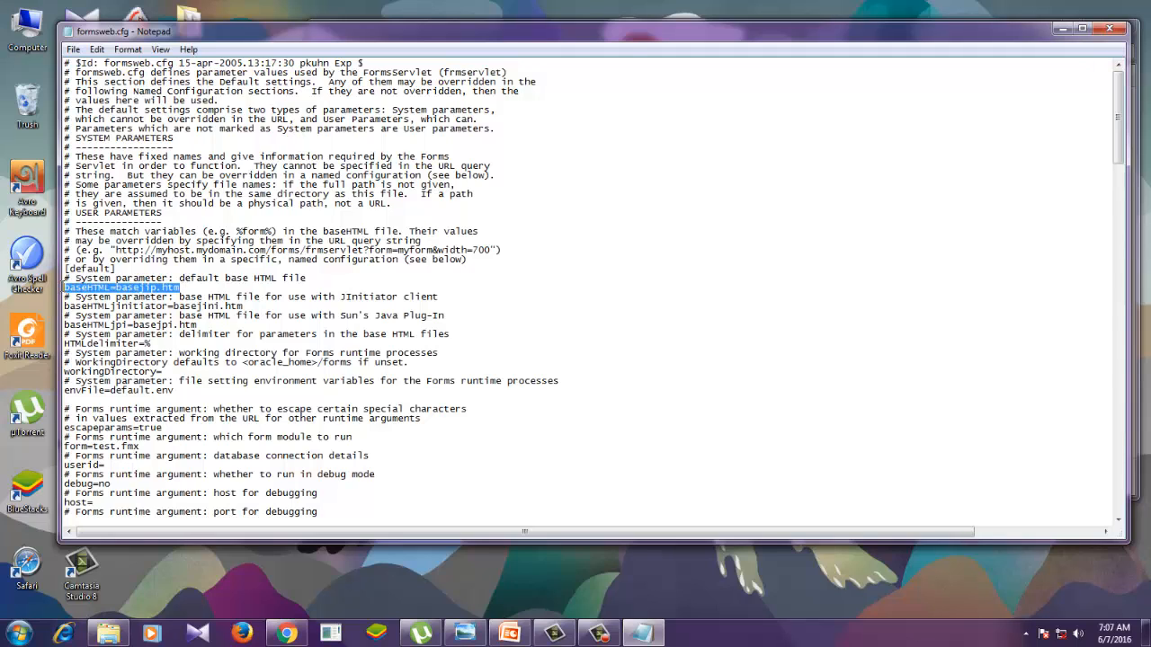
pyautogui.click(316, 286)
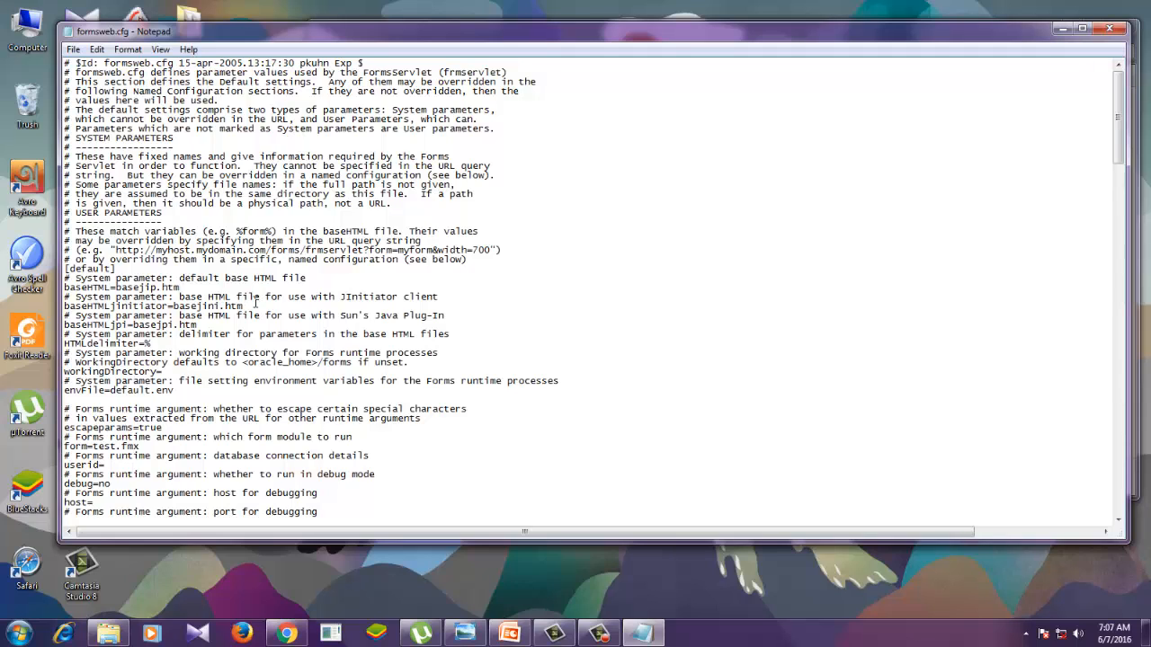
# - Set the baseHTMLjinitiator parameter in the [default] section to basejpi.htm
pyautogui.press('BackSpace')
pyautogui.press('BackSpace')
pyautogui.press('BackSpace')
pyautogui.press('BackSpace')
pyautogui.write('jpi')
# - Look through the rest of the configuration file, from the runtime arguments to the example sections, for the Java Plugin version parameters
pyautogui.scroll(-4, 216, 372)
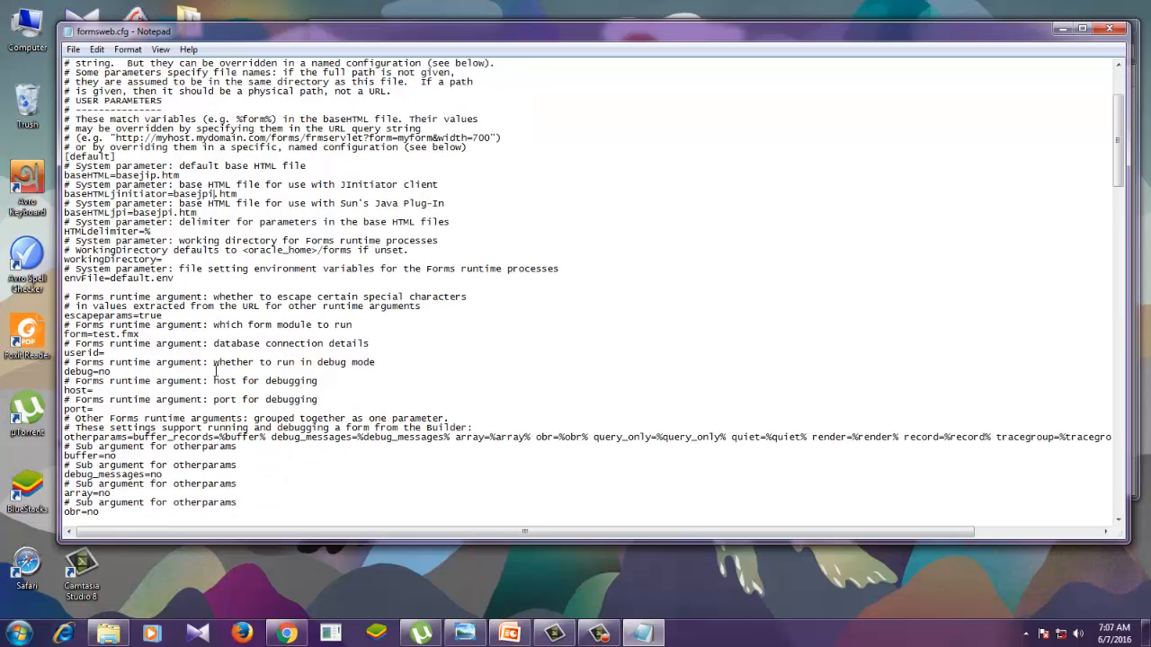
pyautogui.scroll(-2, 216, 372)
pyautogui.scroll(6, 212, 364)
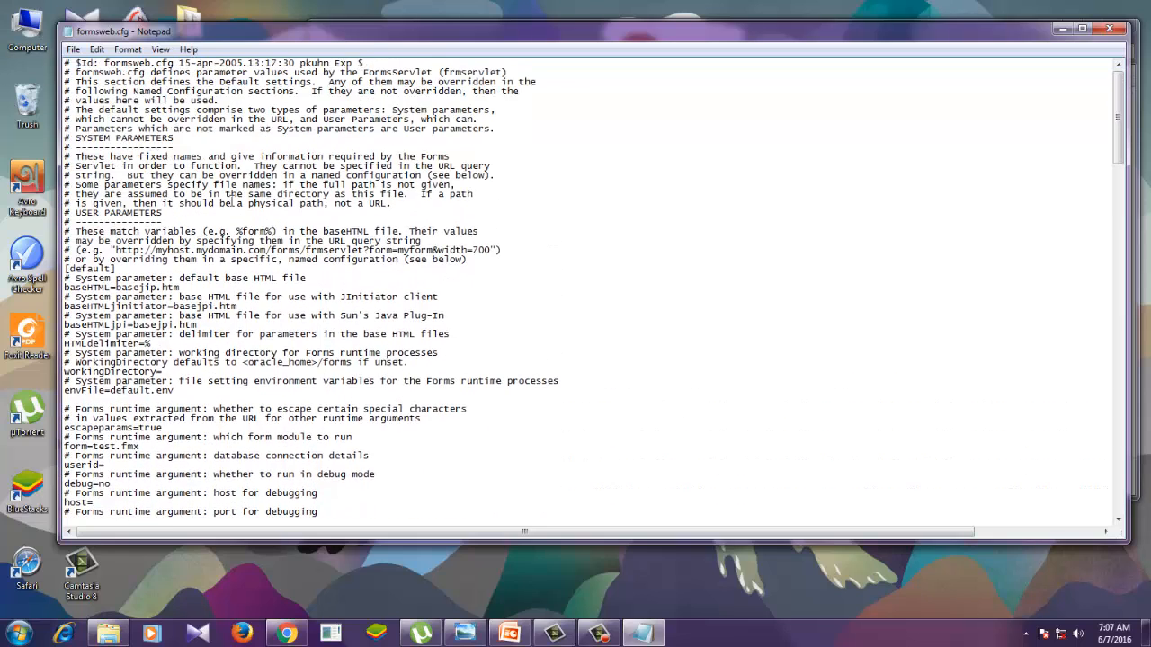
pyautogui.scroll(-2, 197, 358)
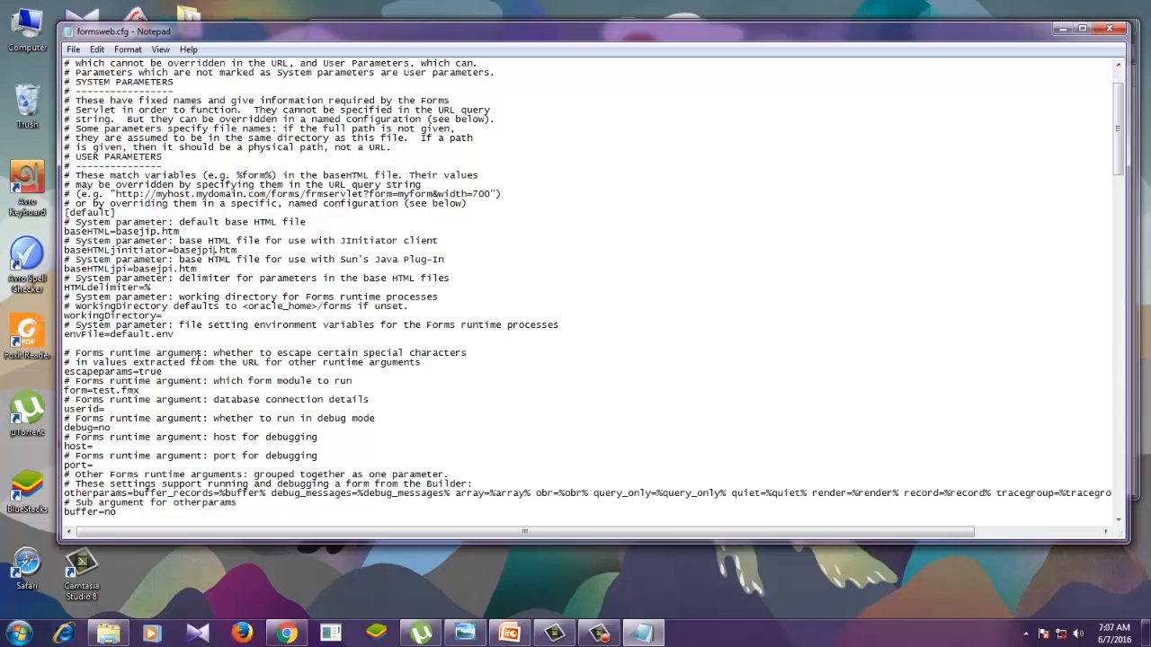
pyautogui.scroll(-2, 197, 357)
pyautogui.scroll(-6, 148, 346)
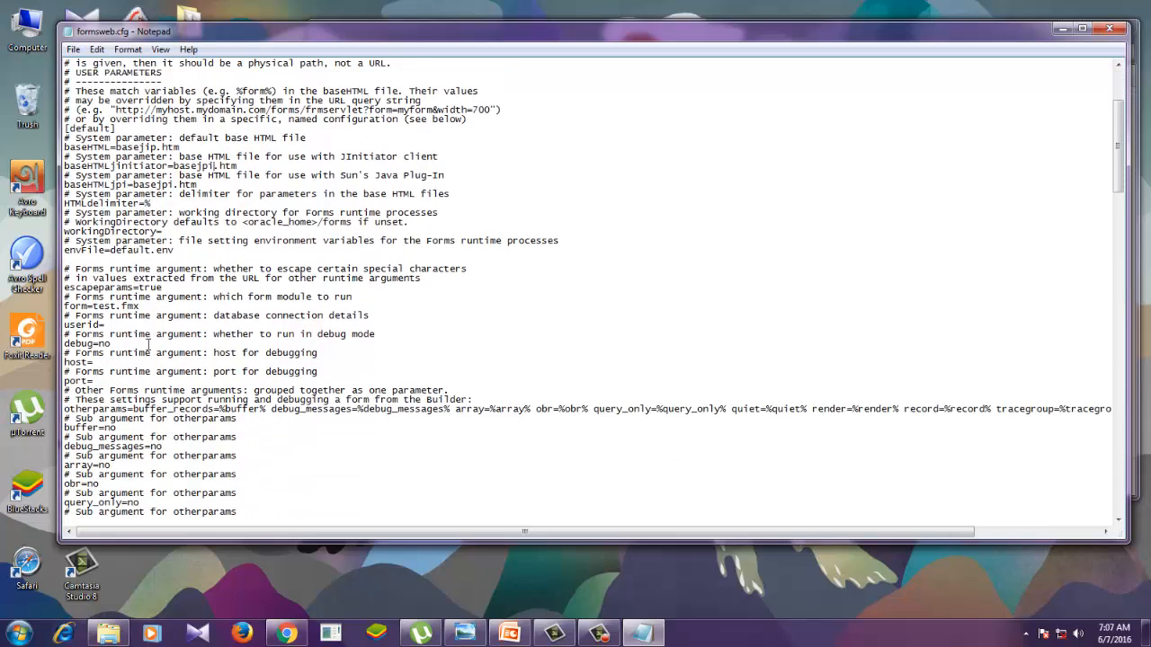
pyautogui.scroll(-9, 148, 346)
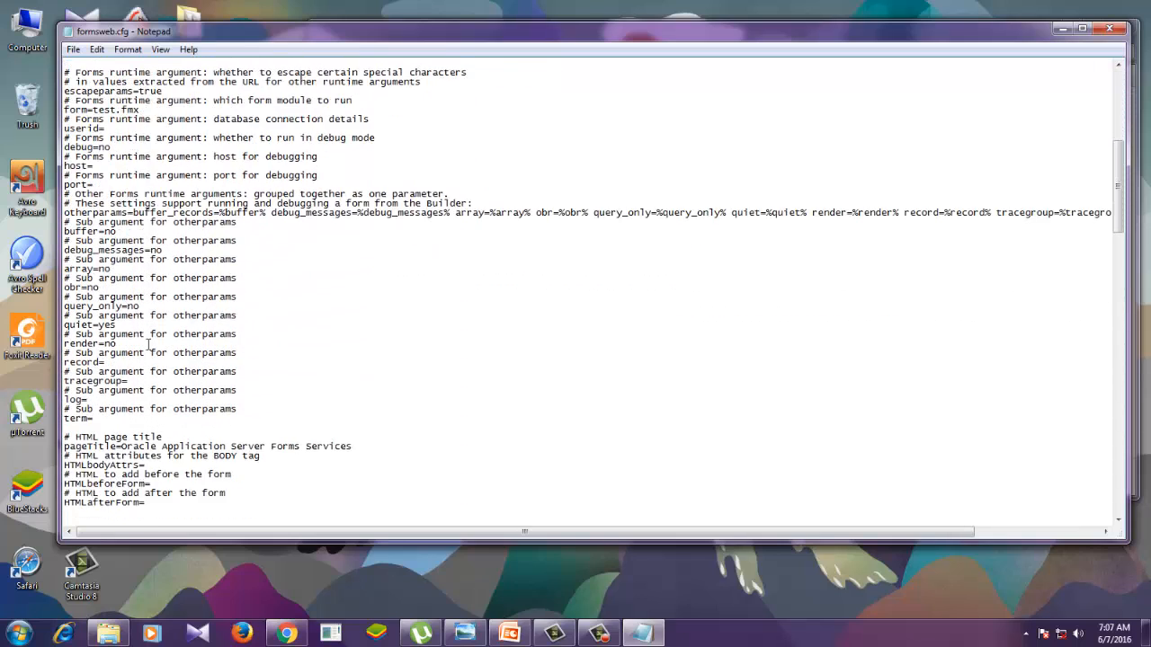
pyautogui.scroll(-13, 149, 344)
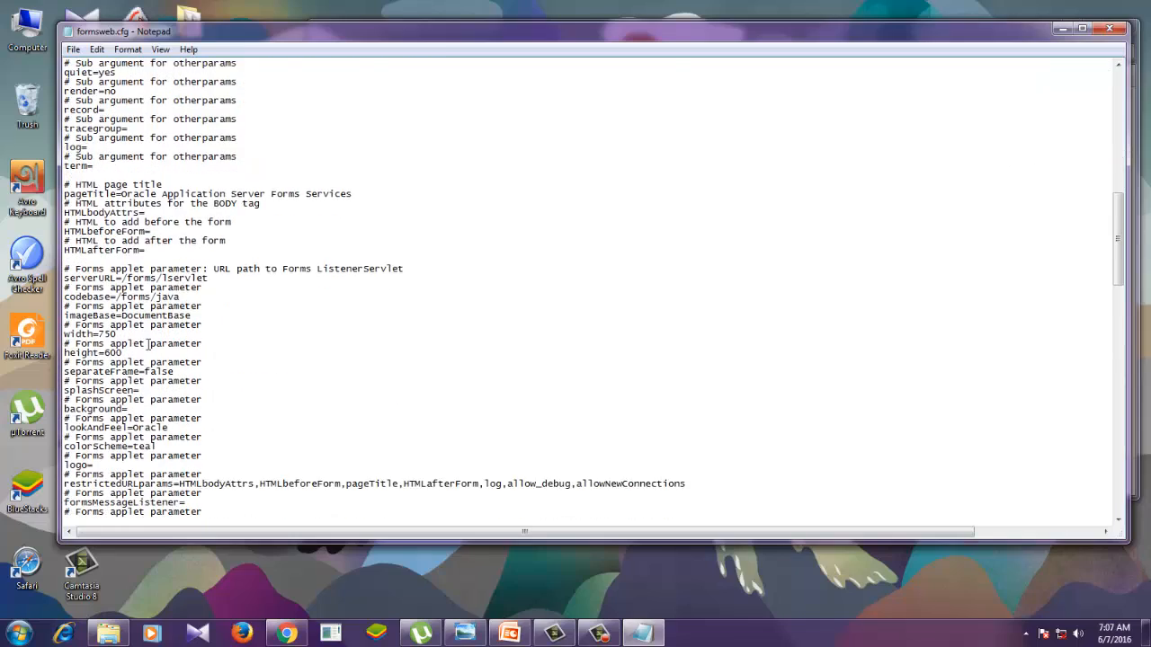
pyautogui.scroll(-9, 149, 345)
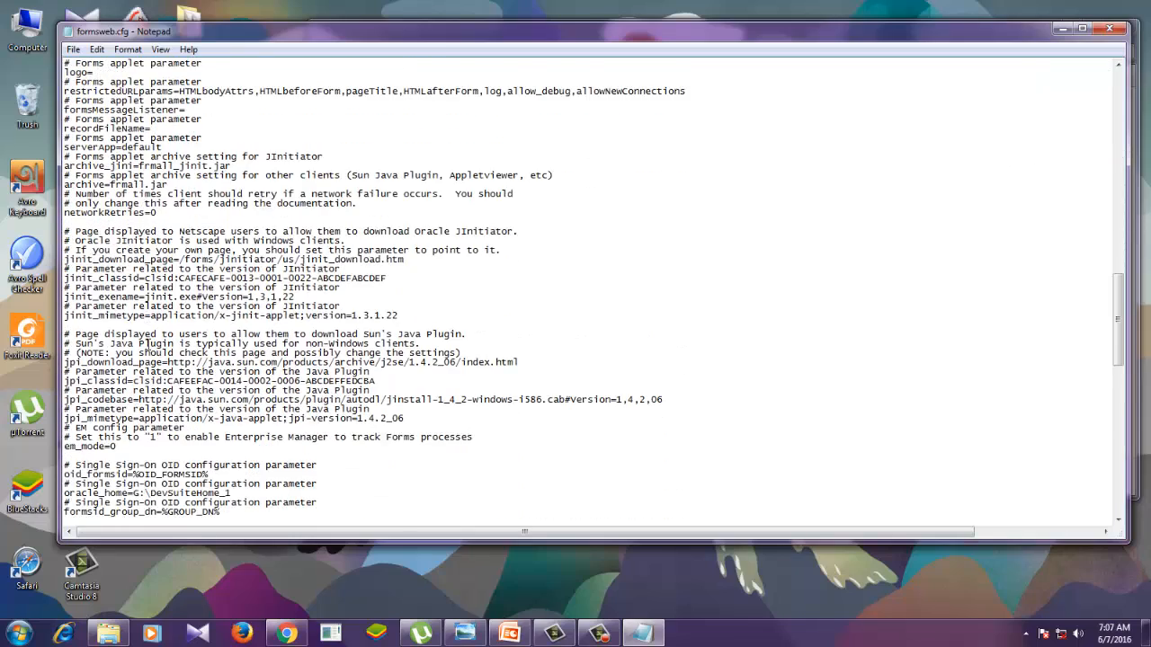
pyautogui.scroll(-12, 148, 344)
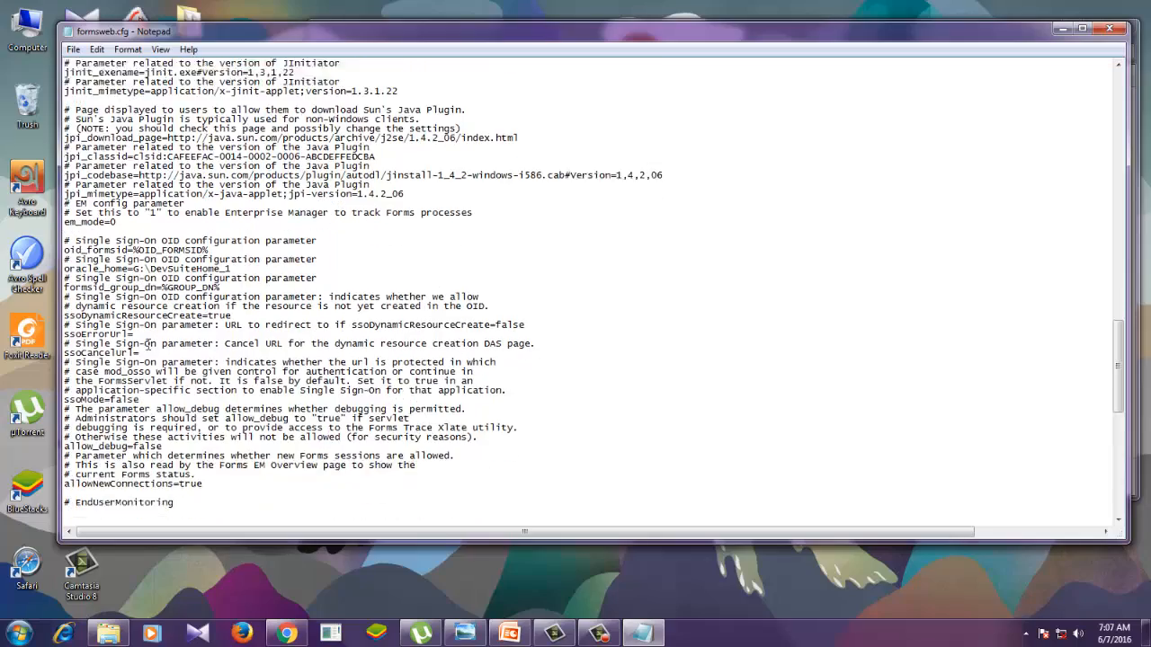
pyautogui.scroll(-3, 148, 345)
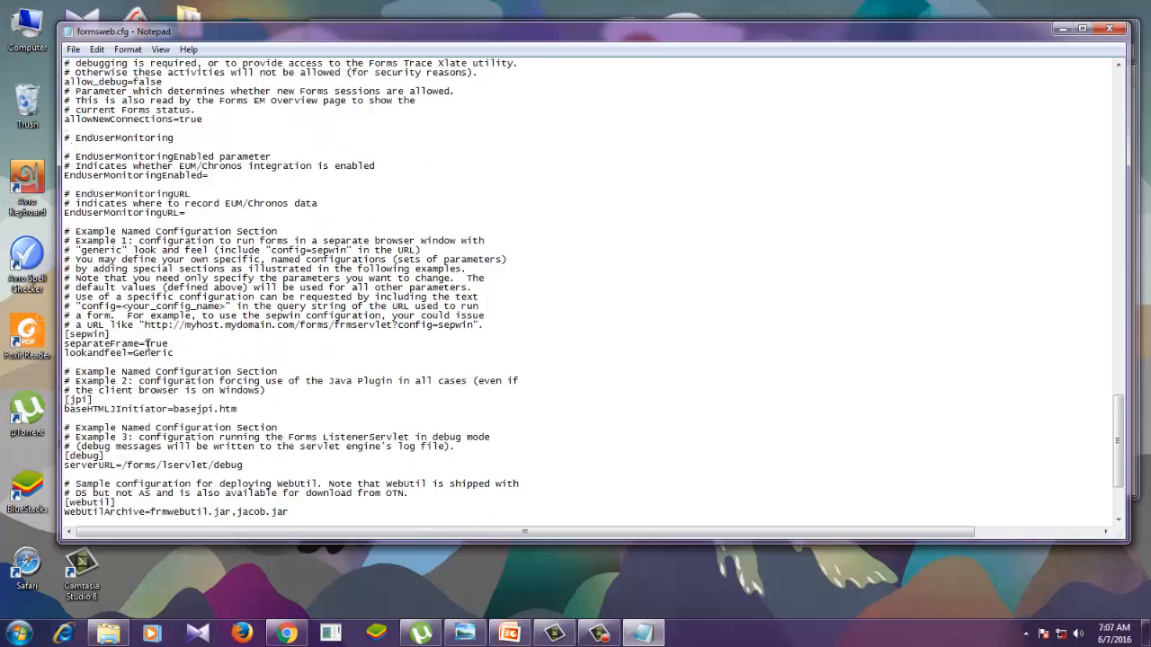
pyautogui.scroll(-5, 148, 345)
pyautogui.scroll(8, 144, 344)
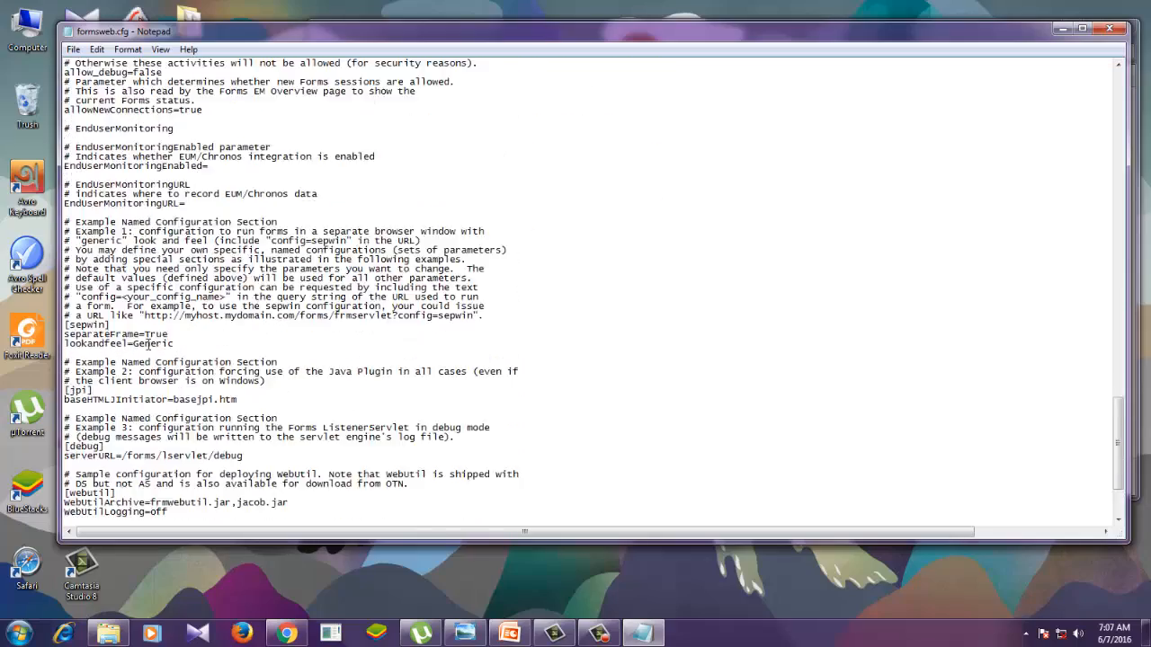
pyautogui.scroll(8, 144, 345)
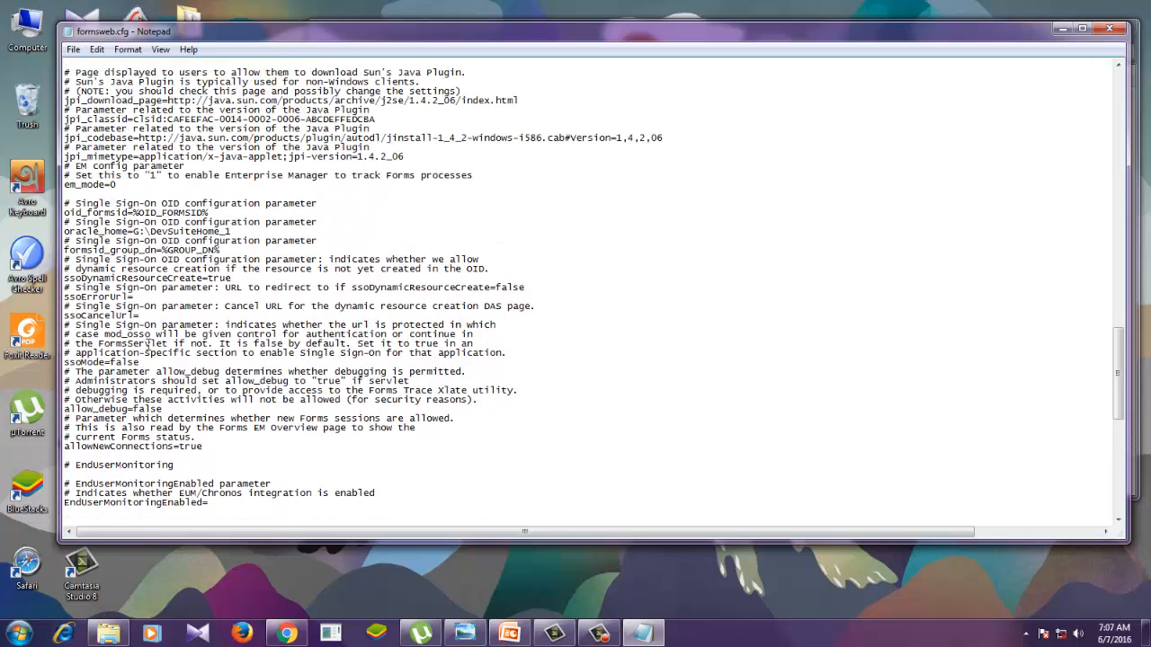
pyautogui.scroll(2, 147, 344)
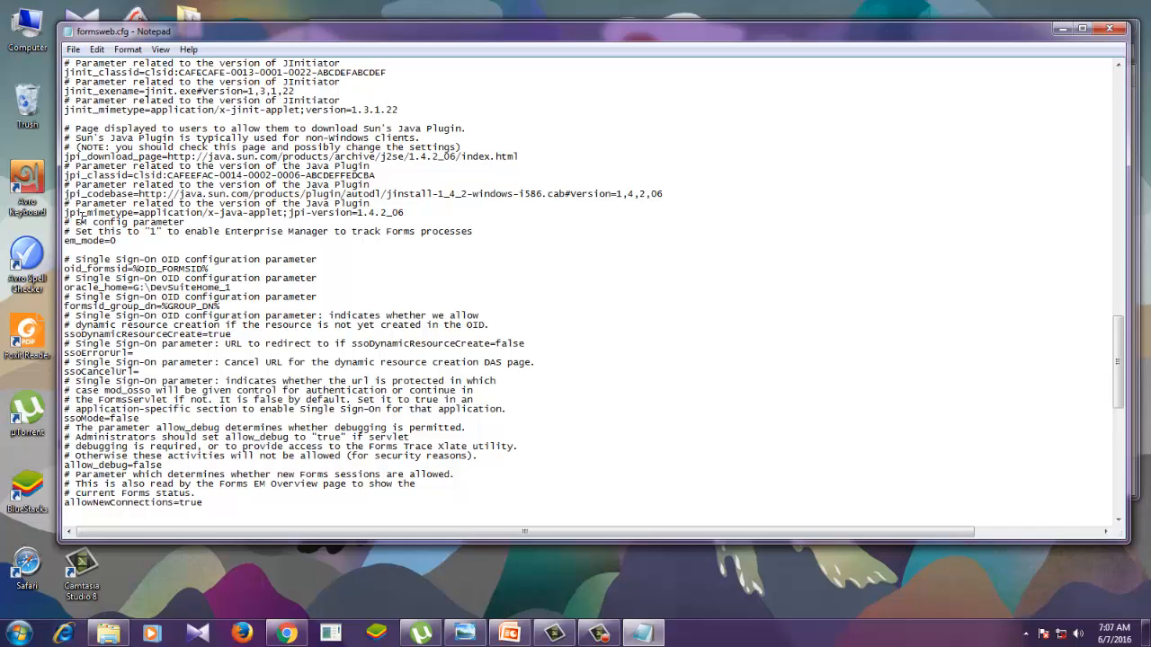
# - Try removing ";jpi-version=1.4.2_06" from the jpi_mimetype line, and undo the deletion
pyautogui.click(87, 221)
pyautogui.moveTo(416, 212); pyautogui.dragTo(281, 213)
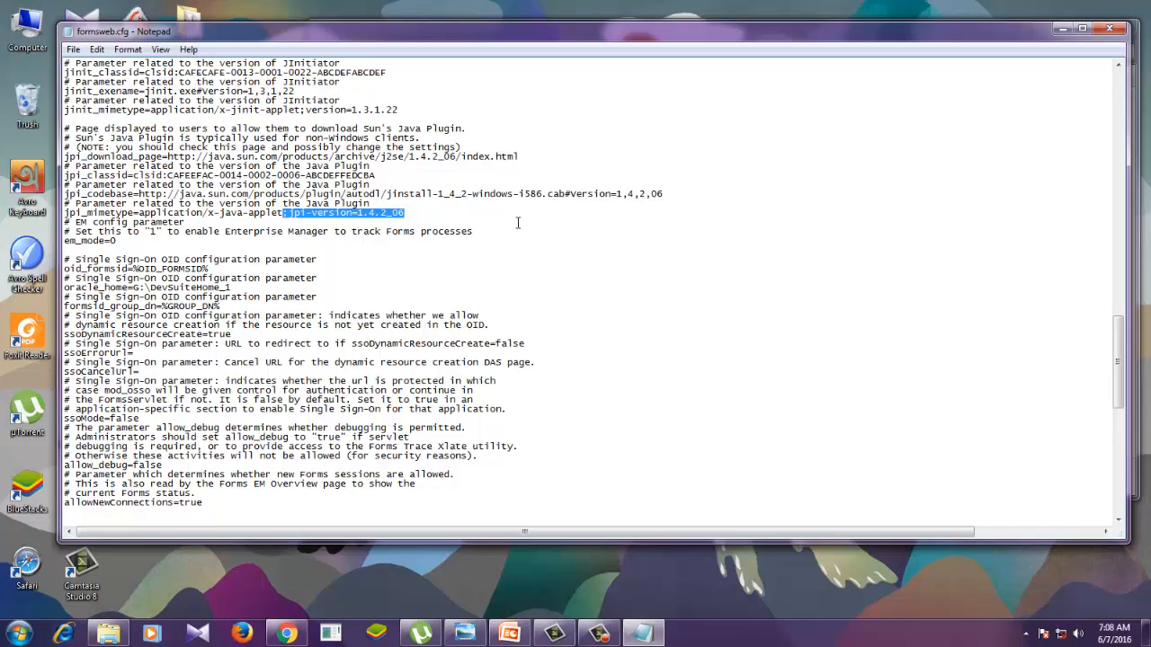
pyautogui.press('Delete')
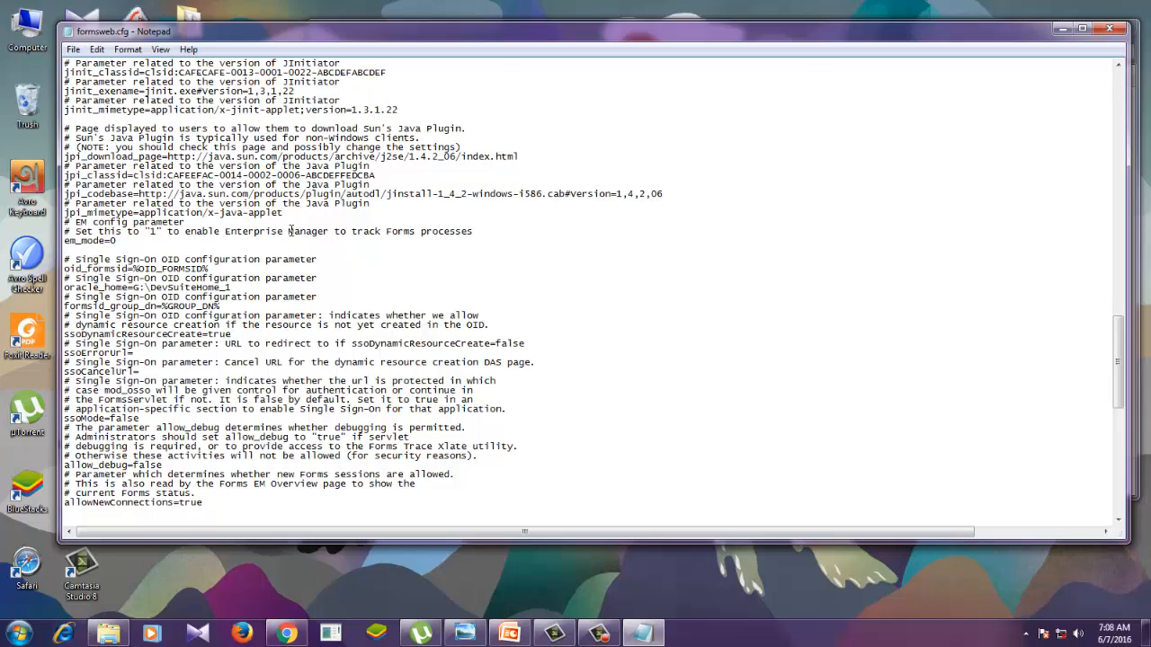
pyautogui.hotkey('ctrl', 'z')
pyautogui.click(427, 219)
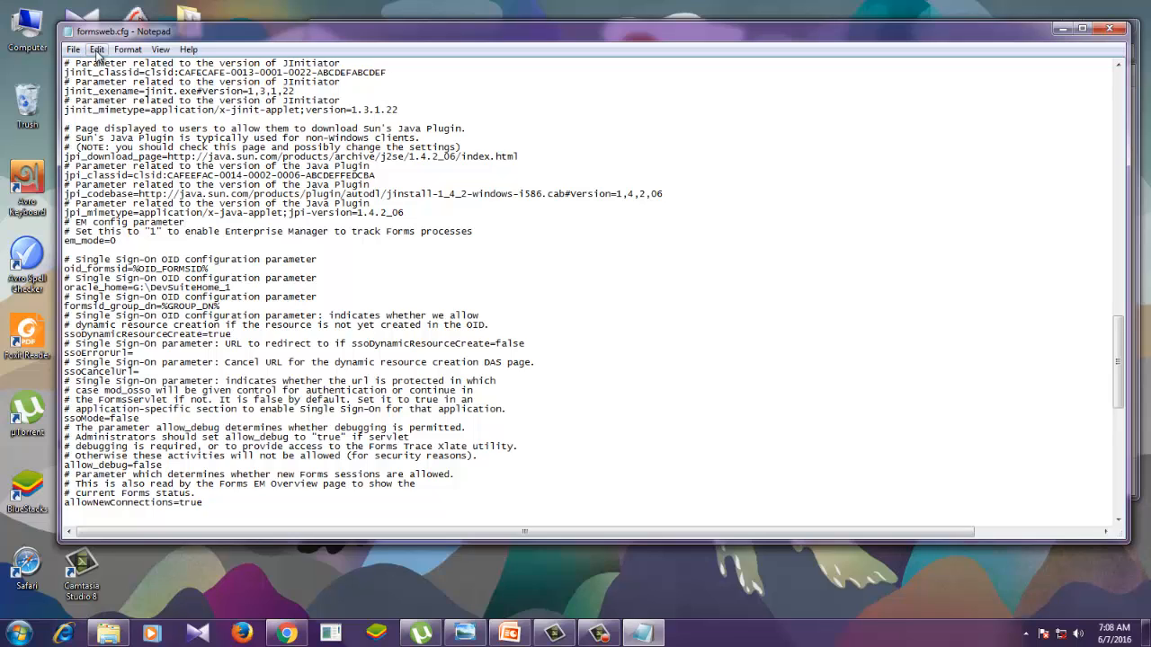
# - Search down the configuration file for "jpi_mime"
pyautogui.click(96, 49)
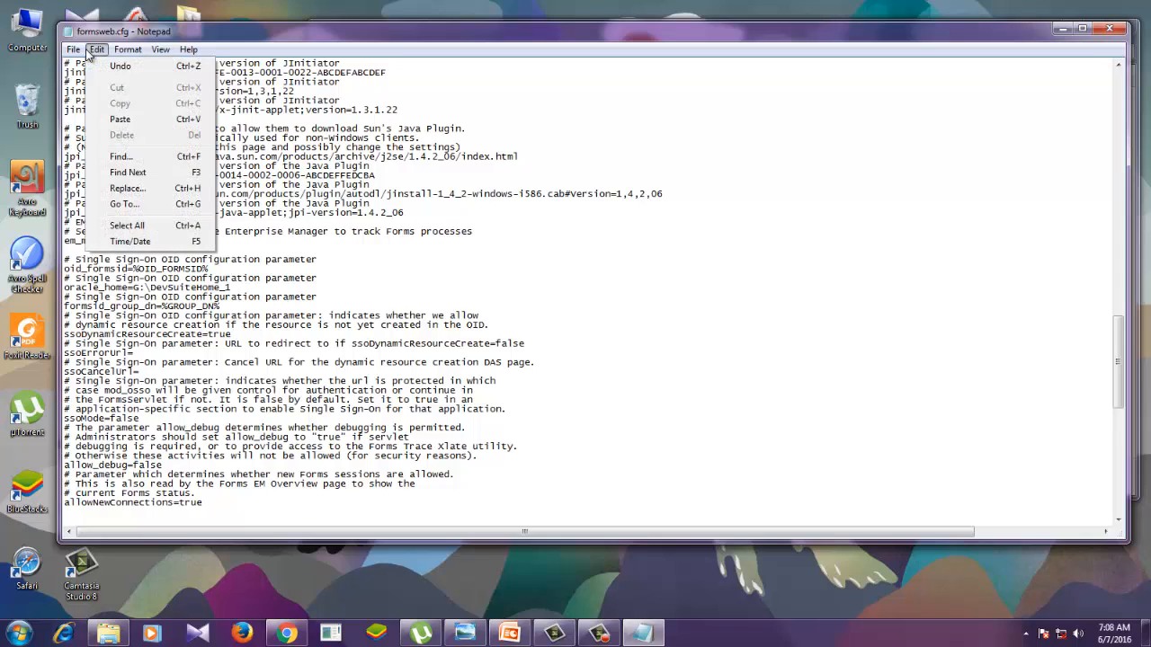
pyautogui.click(129, 157)
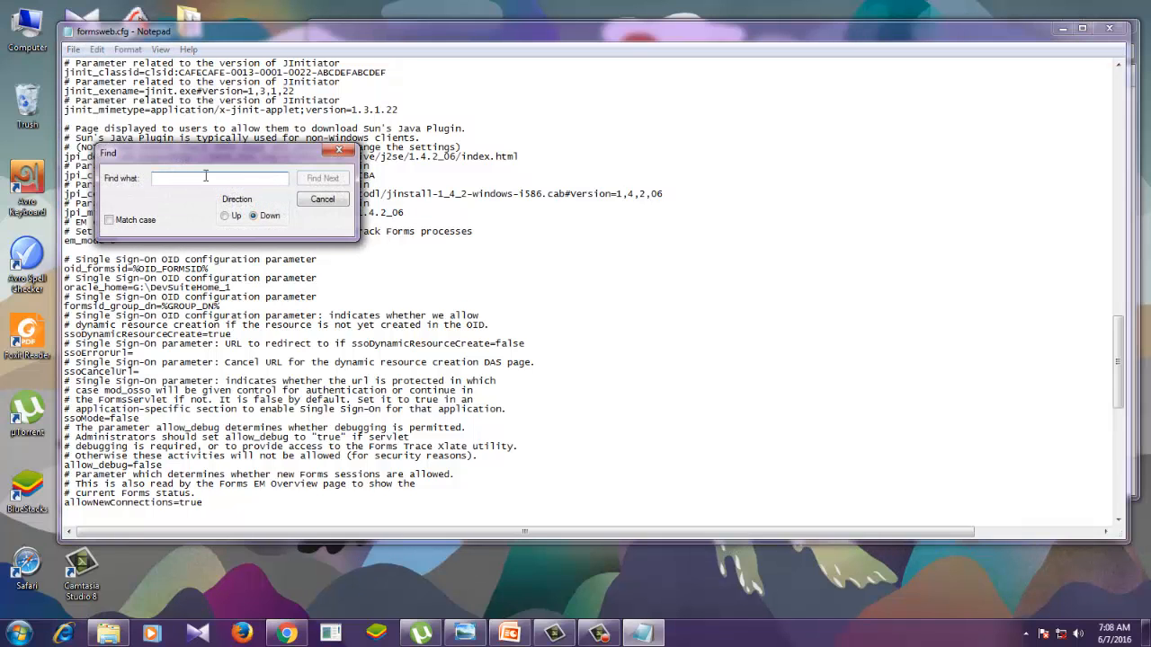
pyautogui.write('jpi')
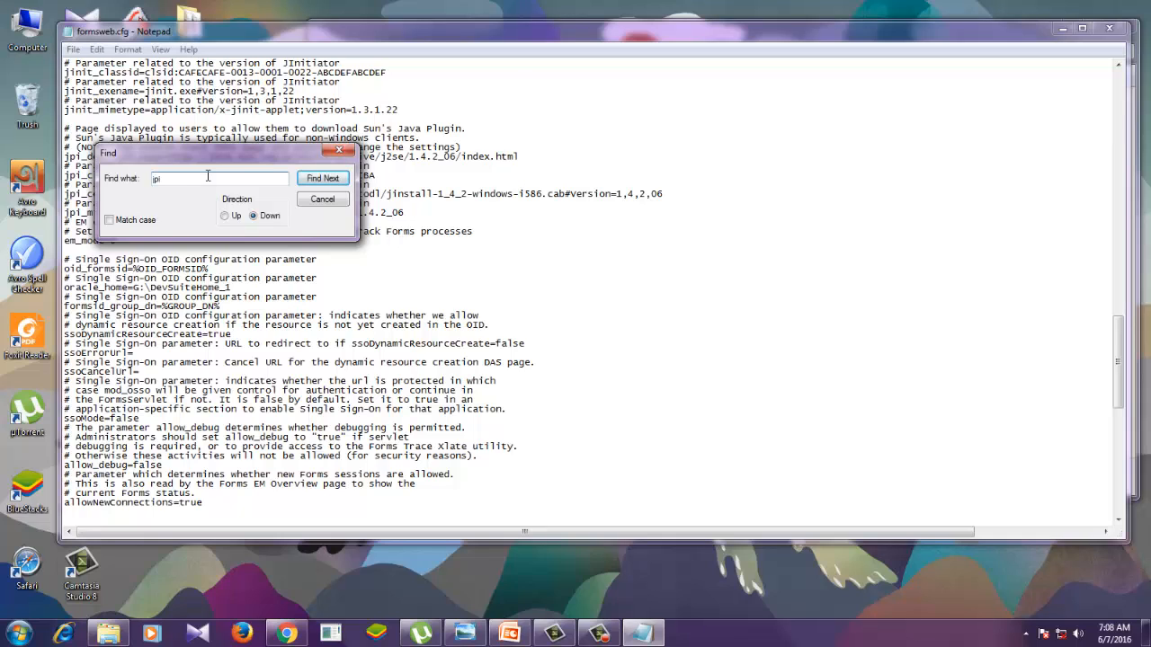
pyautogui.write('_mime')
pyautogui.click(322, 179)
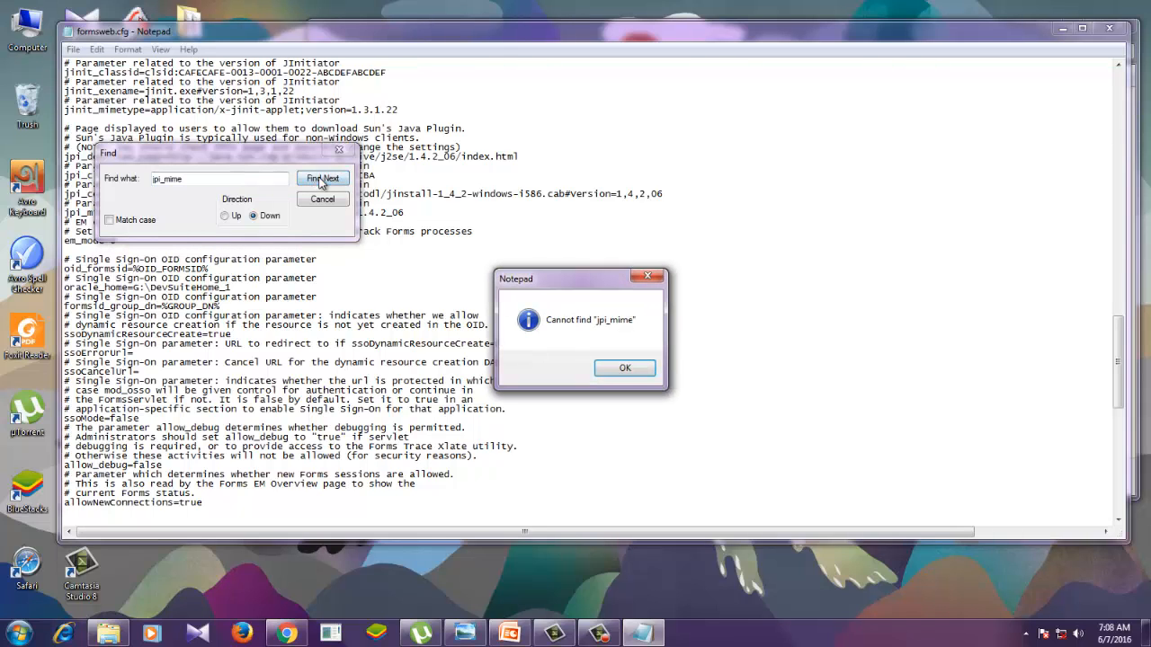
pyautogui.click(626, 371)
# - Shorten the search term to "jpi_mim" and search down the file again
pyautogui.click(199, 183)
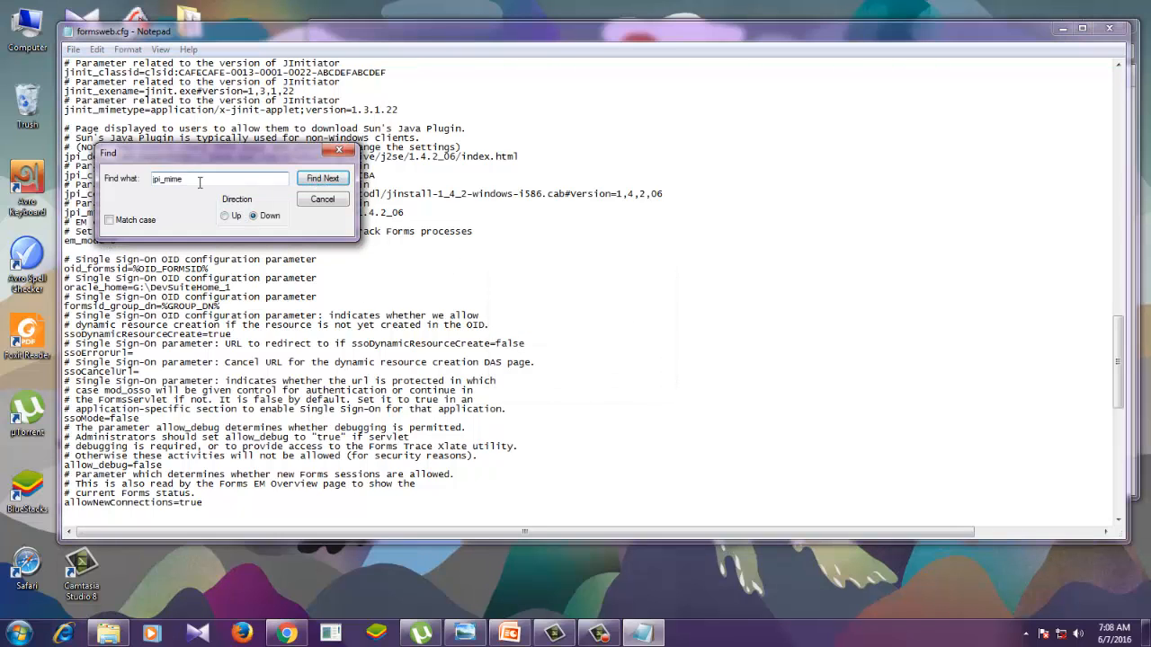
pyautogui.press('BackSpace')
pyautogui.press('BackSpace')
pyautogui.press('BackSpace')
pyautogui.press('BackSpace')
pyautogui.press('BackSpace')
pyautogui.press('BackSpace')
pyautogui.press('BackSpace')
pyautogui.press('BackSpace')
pyautogui.write('jpi_mim')
pyautogui.click(316, 180)
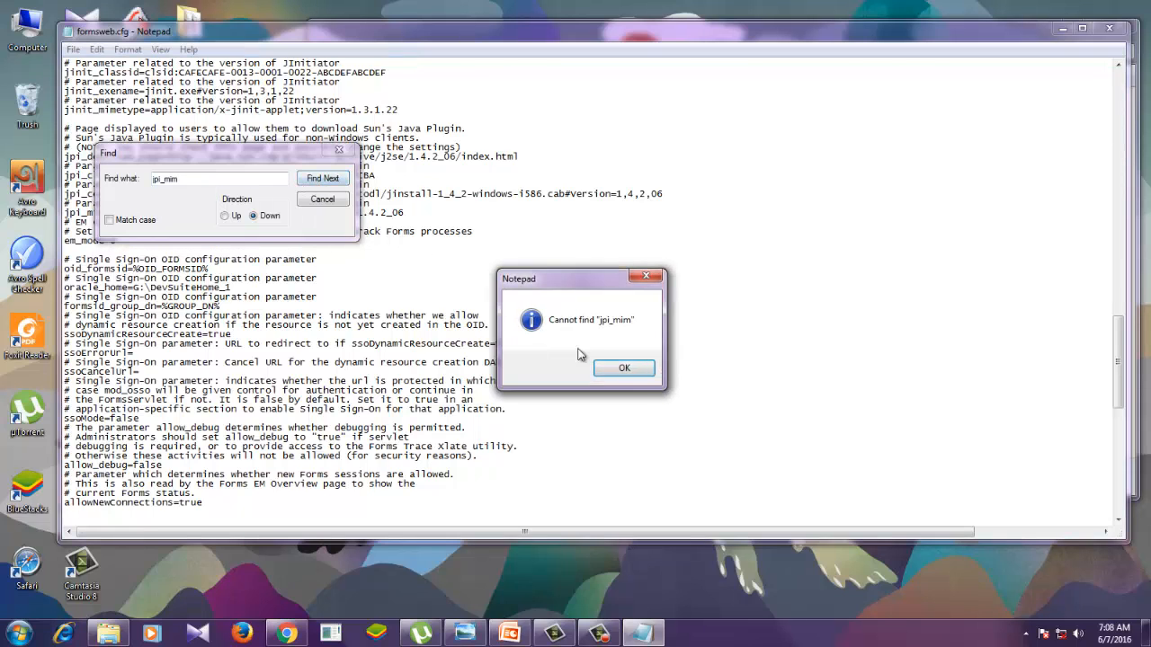
pyautogui.click(625, 369)
# - Move the search dialog aside, retry the downward search for "jpi_mime", and close the dialog
pyautogui.moveTo(250, 156); pyautogui.dragTo(353, 215)
pyautogui.click(327, 238)
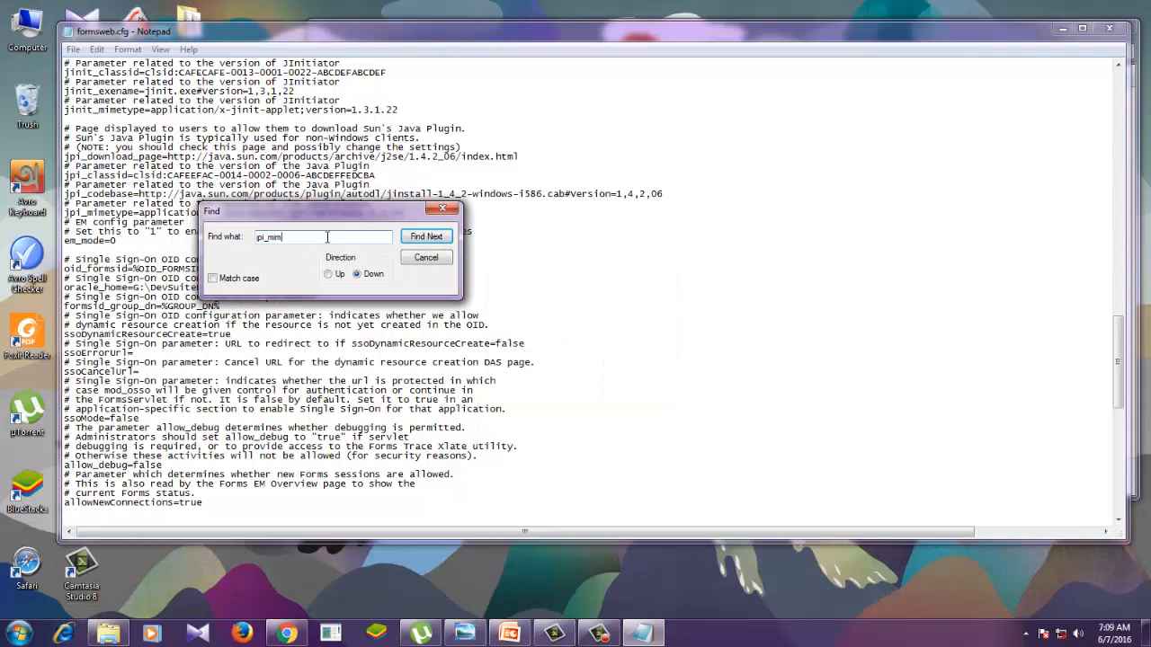
pyautogui.press('BackSpace')
pyautogui.press('BackSpace')
pyautogui.press('BackSpace')
pyautogui.press('BackSpace')
pyautogui.press('BackSpace')
pyautogui.press('BackSpace')
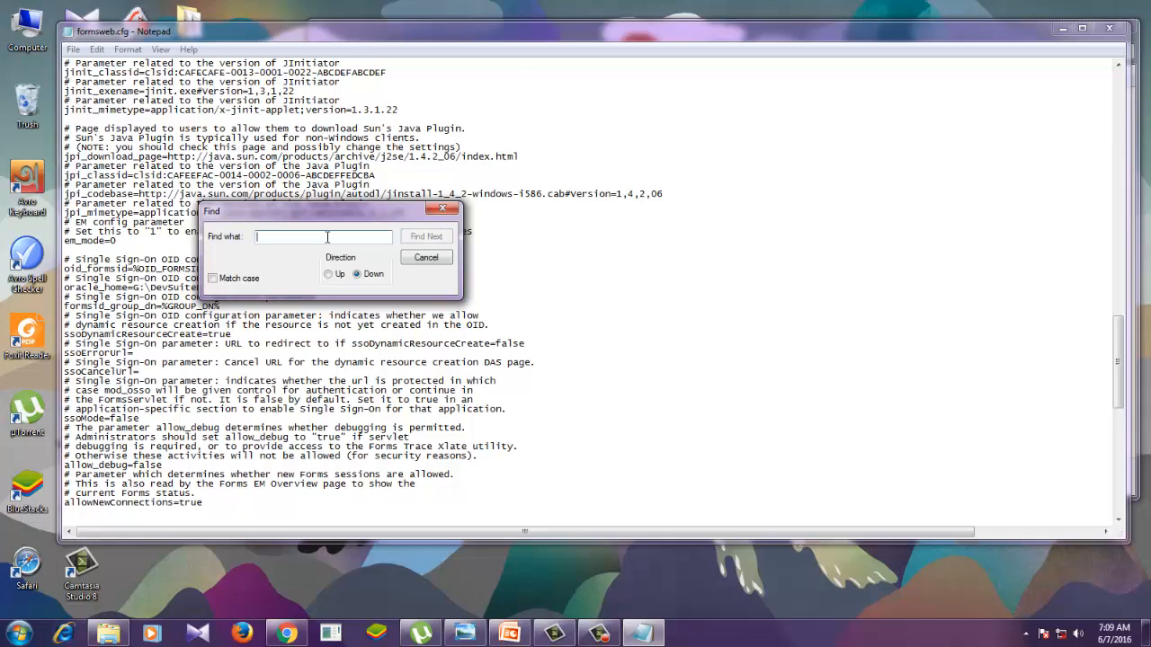
pyautogui.write('i')
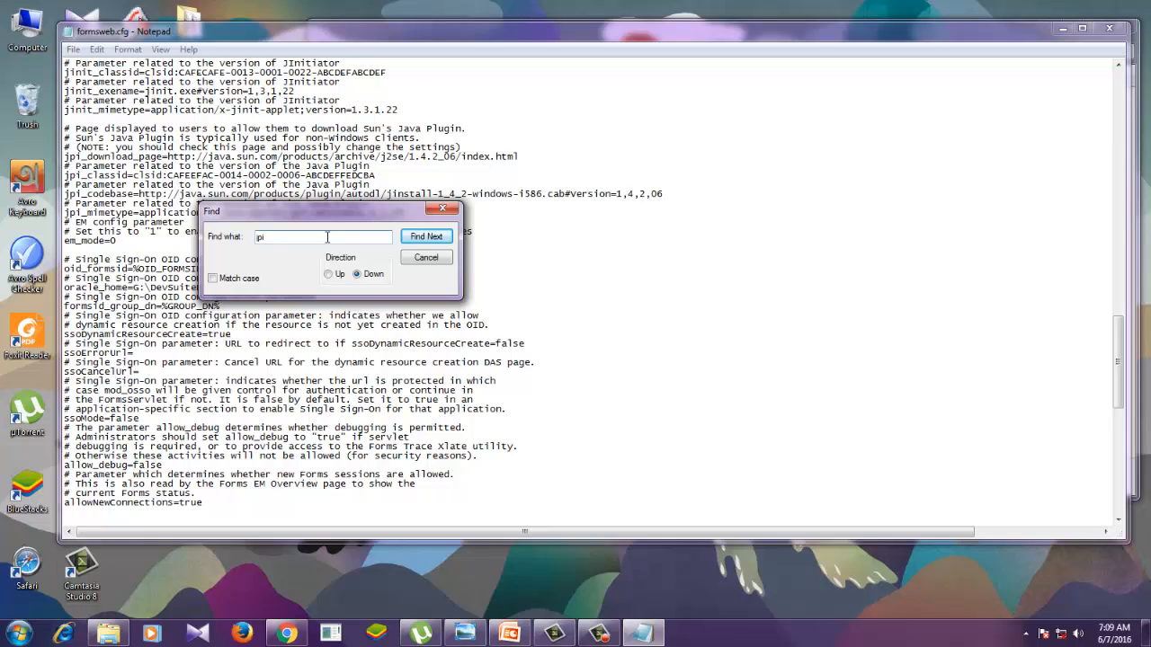
pyautogui.write('pi_mime')
pyautogui.click(426, 238)
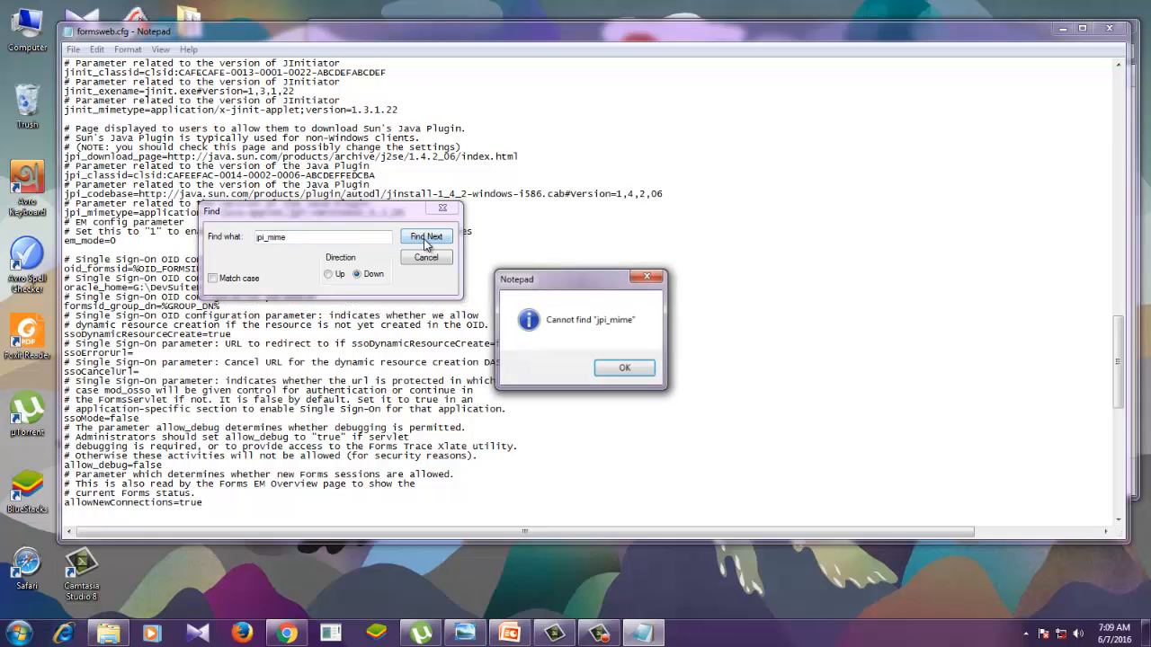
pyautogui.click(617, 364)
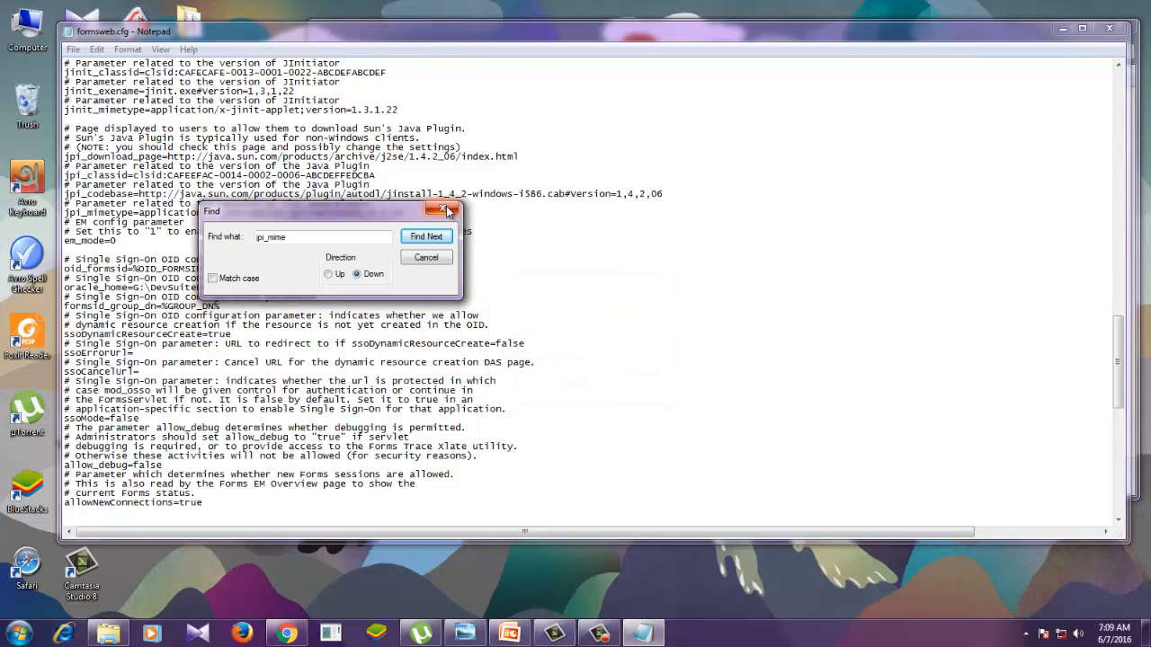
pyautogui.click(443, 209)
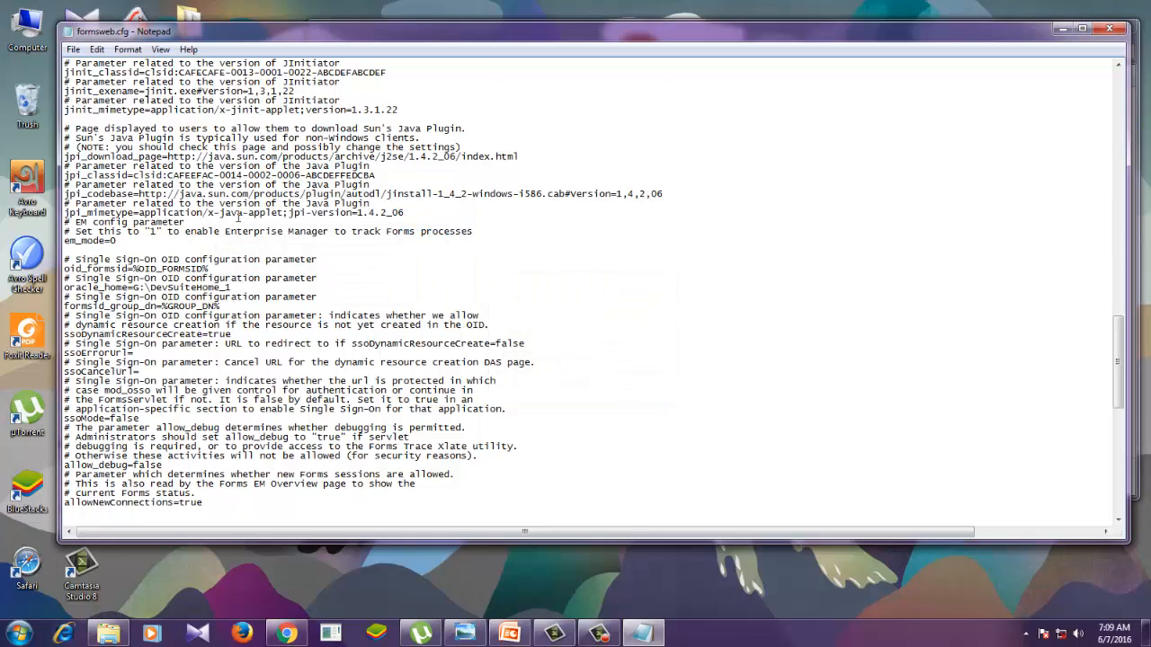
# - Start a new text search and look for "jpi_mime" further down the file
pyautogui.click(422, 208)
pyautogui.click(74, 50)
pyautogui.doubleClick(92, 52)
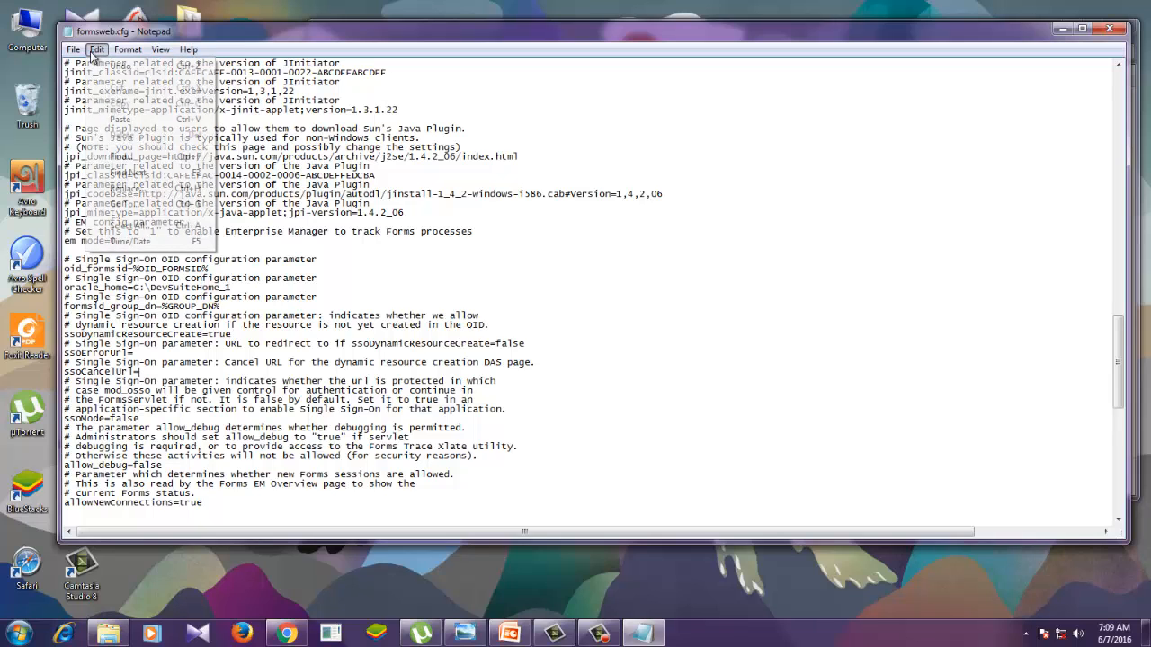
pyautogui.click(131, 159)
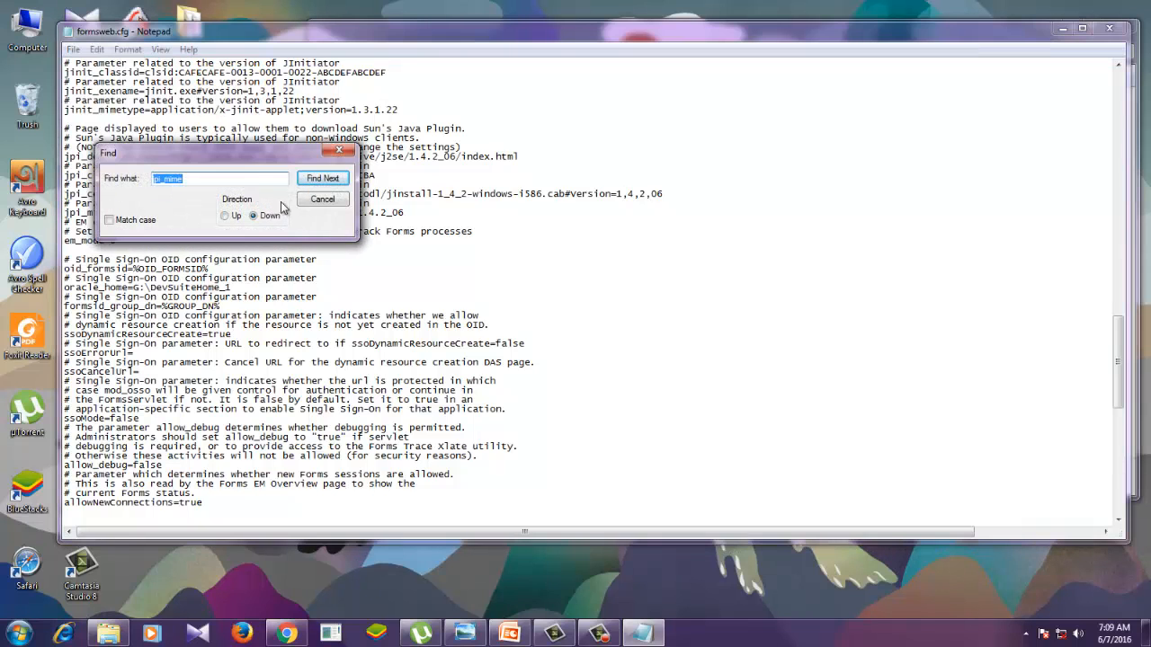
pyautogui.click(237, 180)
pyautogui.doubleClick(237, 180)
pyautogui.press('BackSpace')
pyautogui.write('jpi_mime')
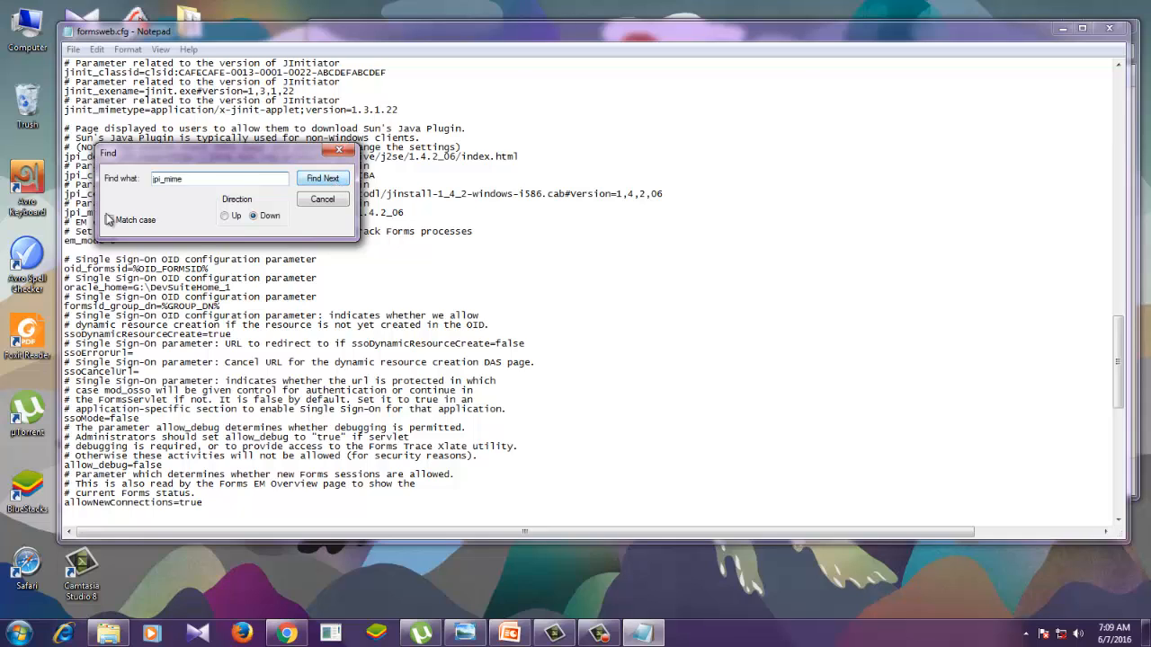
pyautogui.click(320, 187)
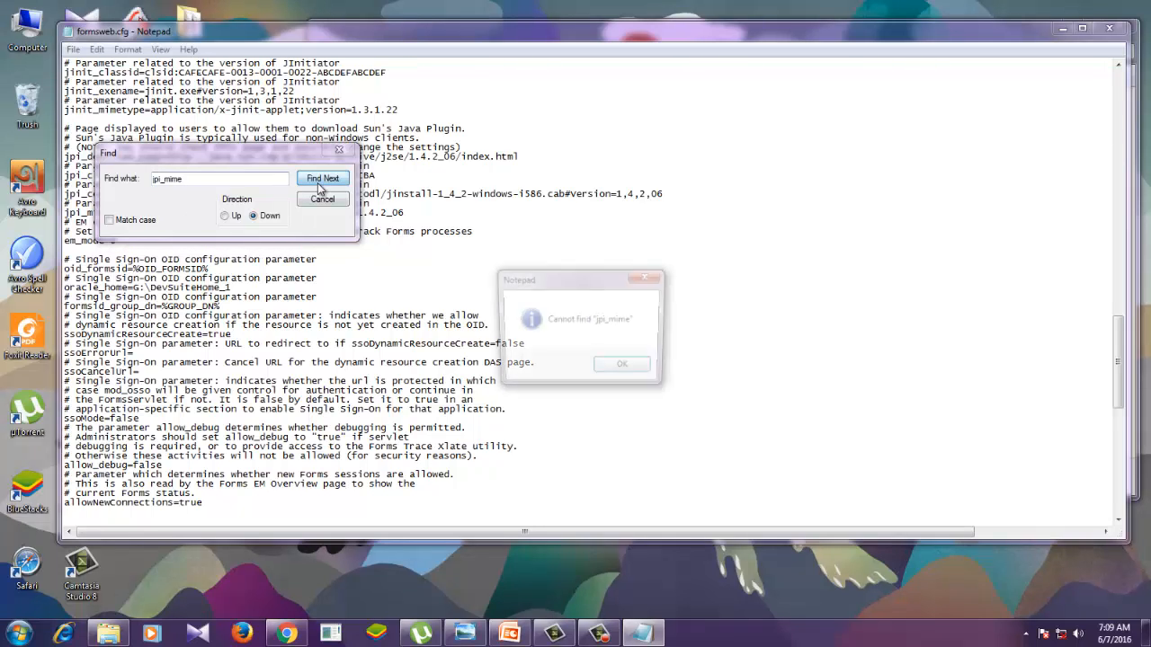
pyautogui.click(629, 369)
# - Repeat the downward search for "jpi_mime" with case matching enabled
pyautogui.click(111, 223)
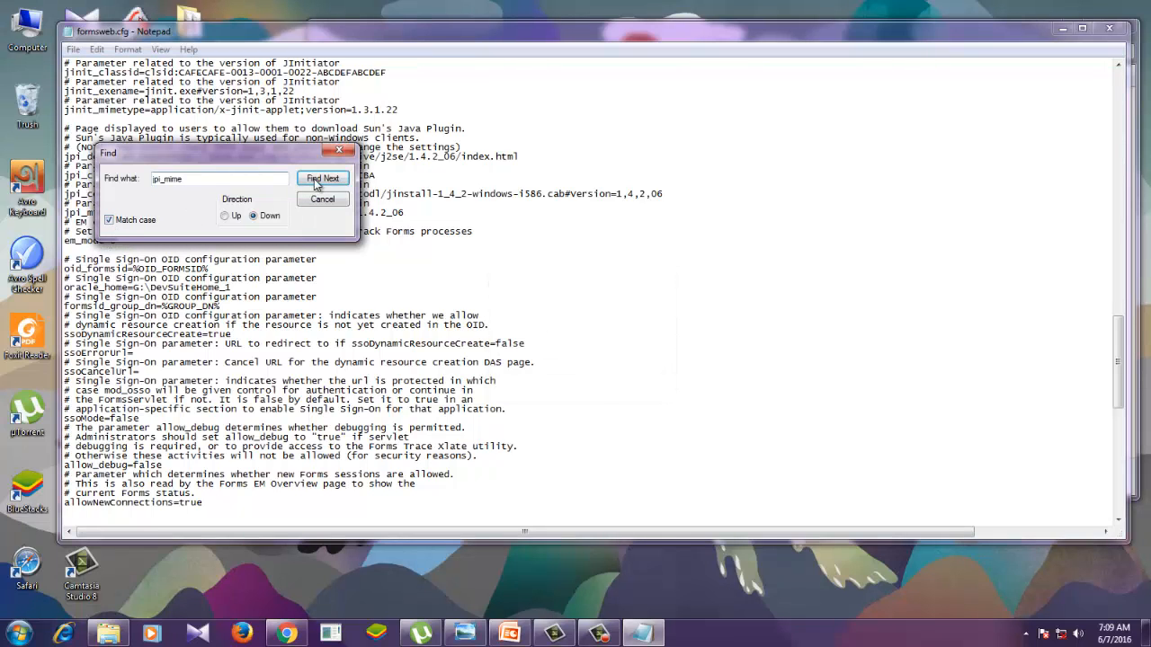
pyautogui.click(320, 179)
pyautogui.press('Return')
# - Search upward for "jpi_mime" without case matching, and close the search dialog
pyautogui.click(109, 220)
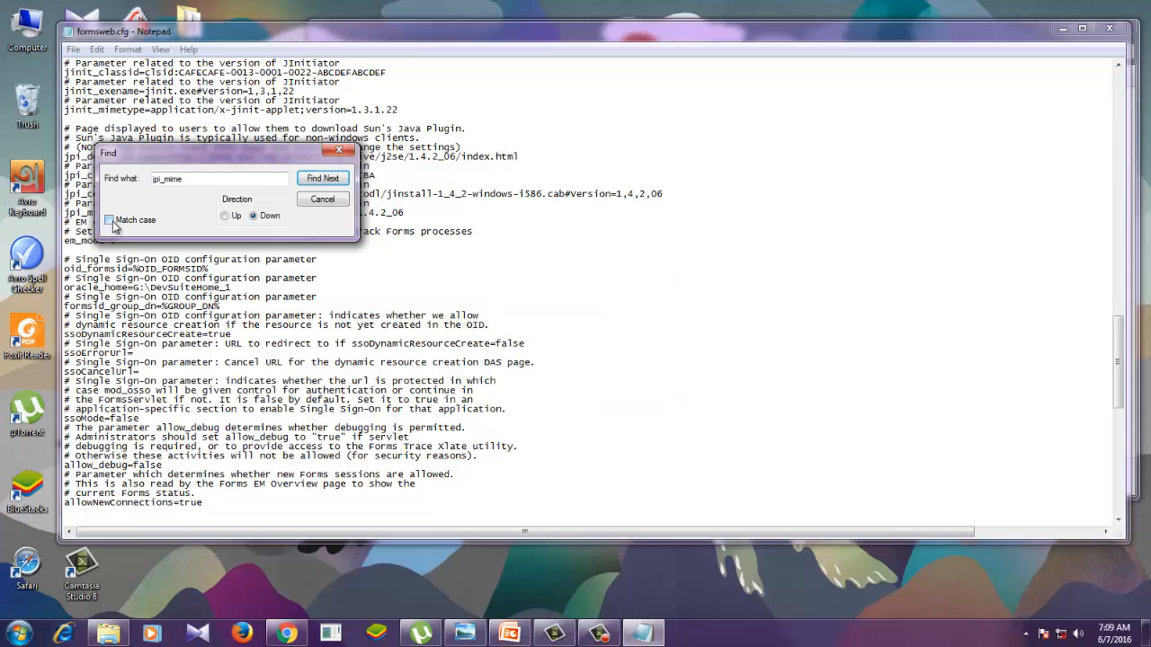
pyautogui.click(225, 217)
pyautogui.click(315, 182)
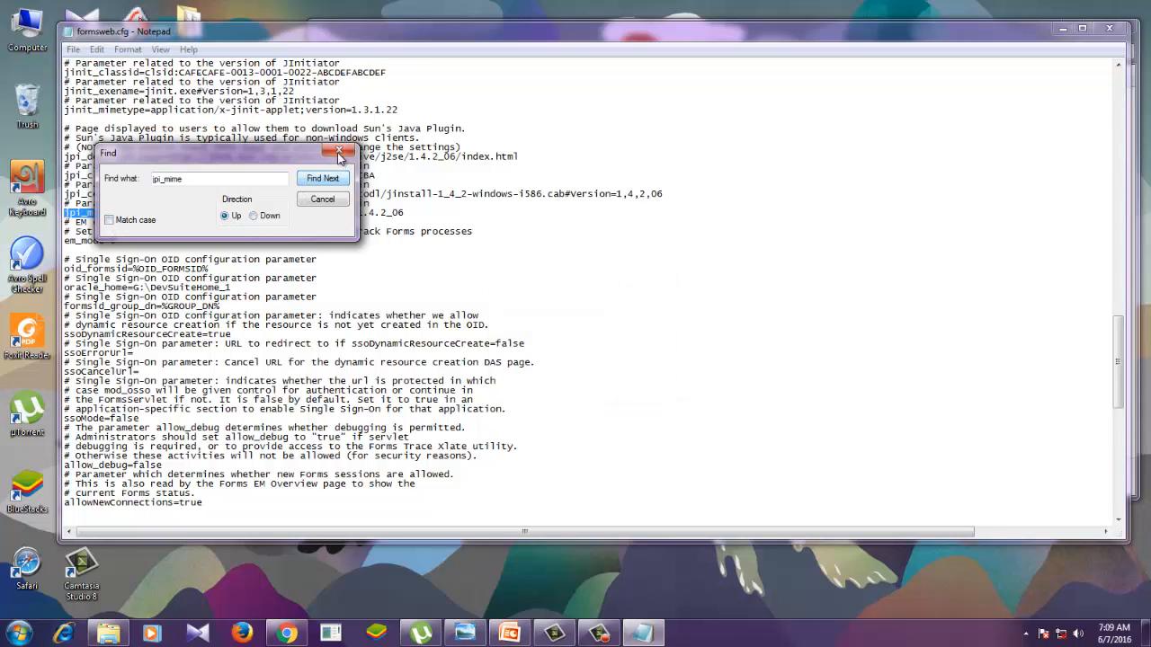
pyautogui.click(340, 156)
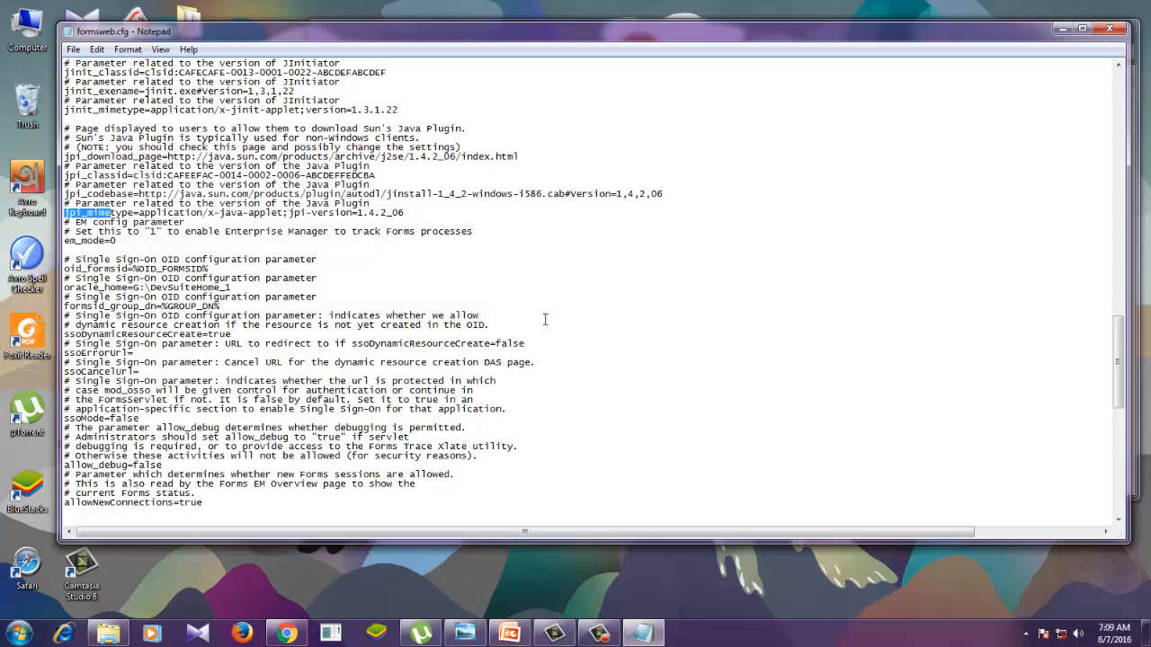
# - Remove ";jpi-version=1.4.2_06" from the end of the jpi_mimetype line and save formsweb.cfg
pyautogui.click(445, 275)
pyautogui.moveTo(417, 213); pyautogui.dragTo(285, 216)
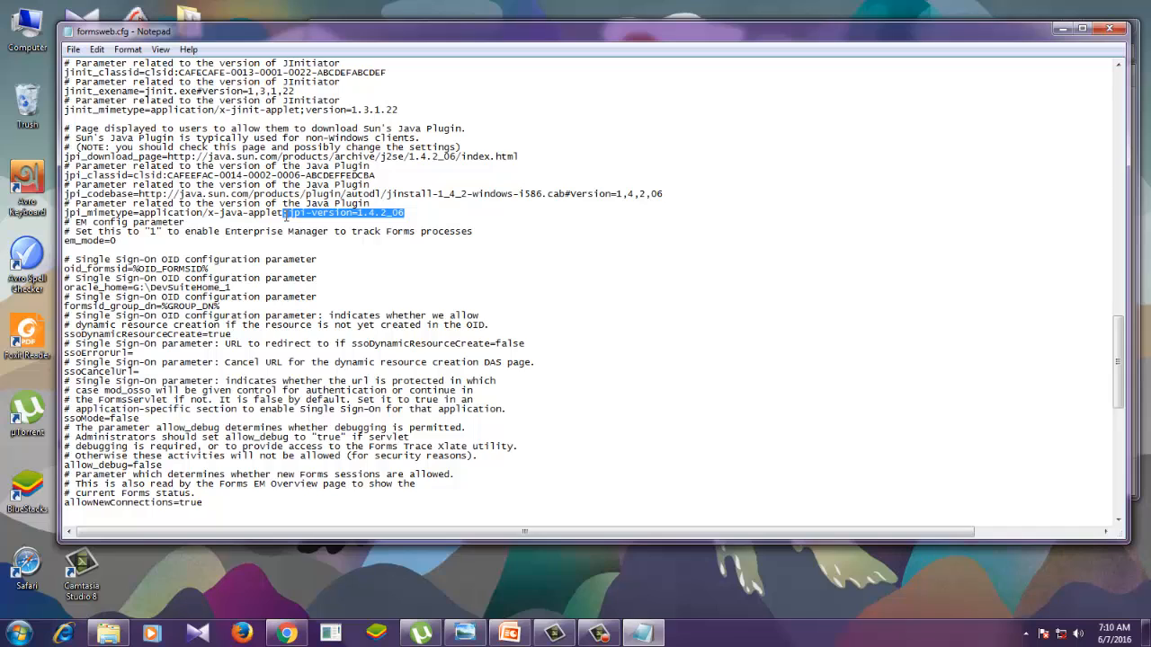
pyautogui.press('Delete')
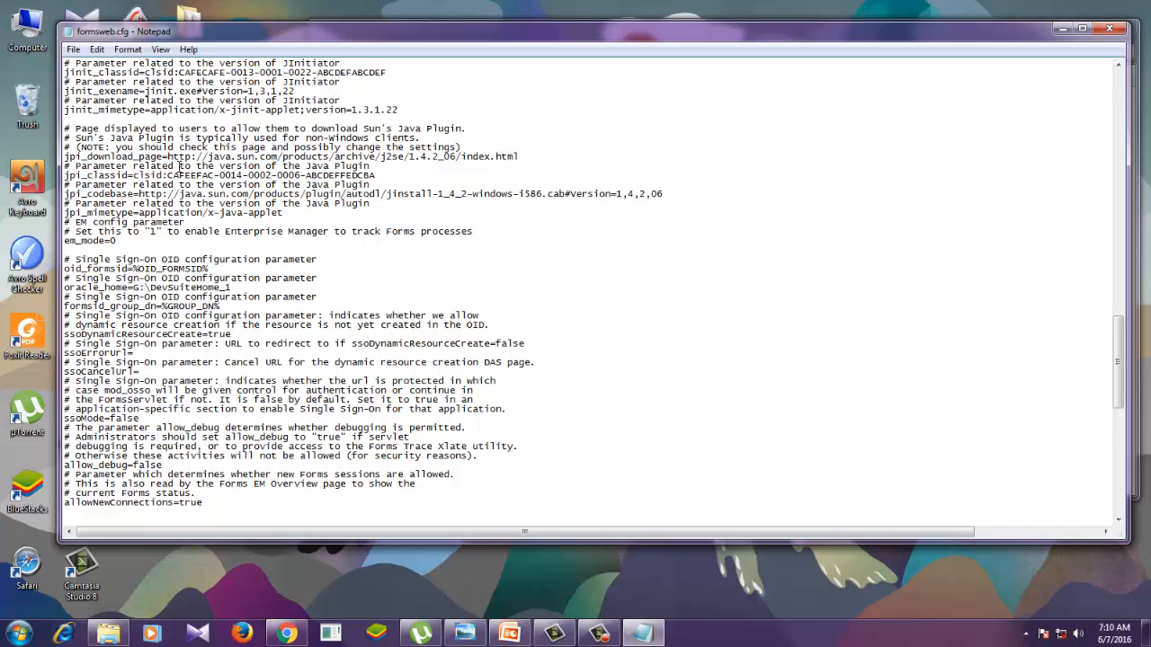
pyautogui.click(72, 50)
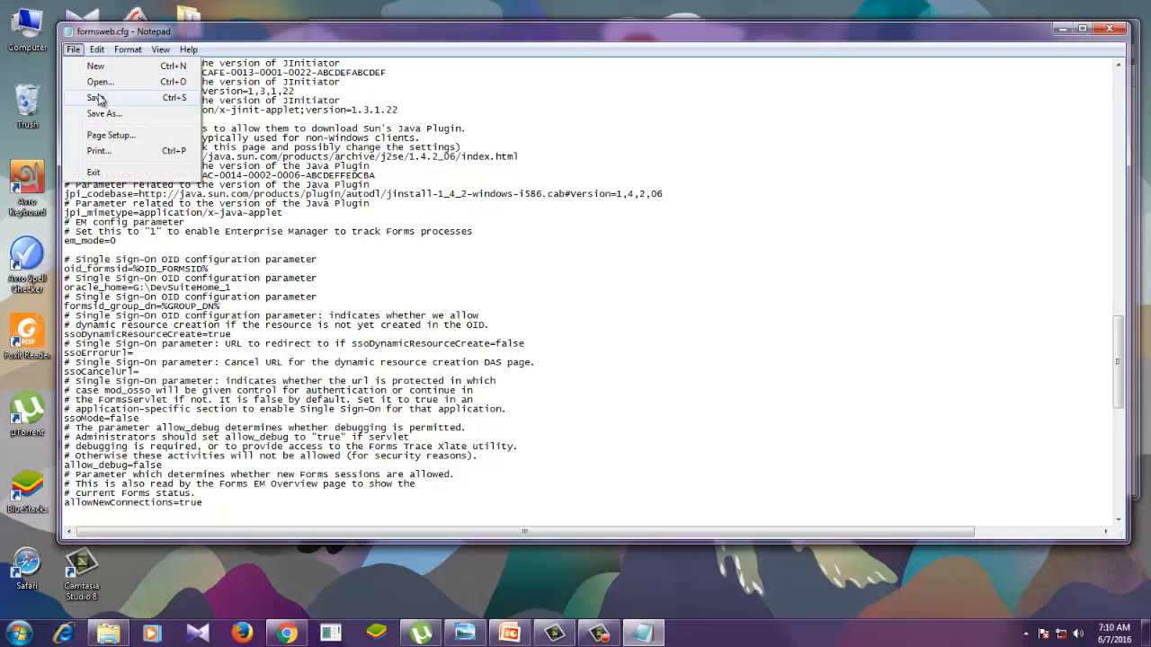
pyautogui.click(85, 95)
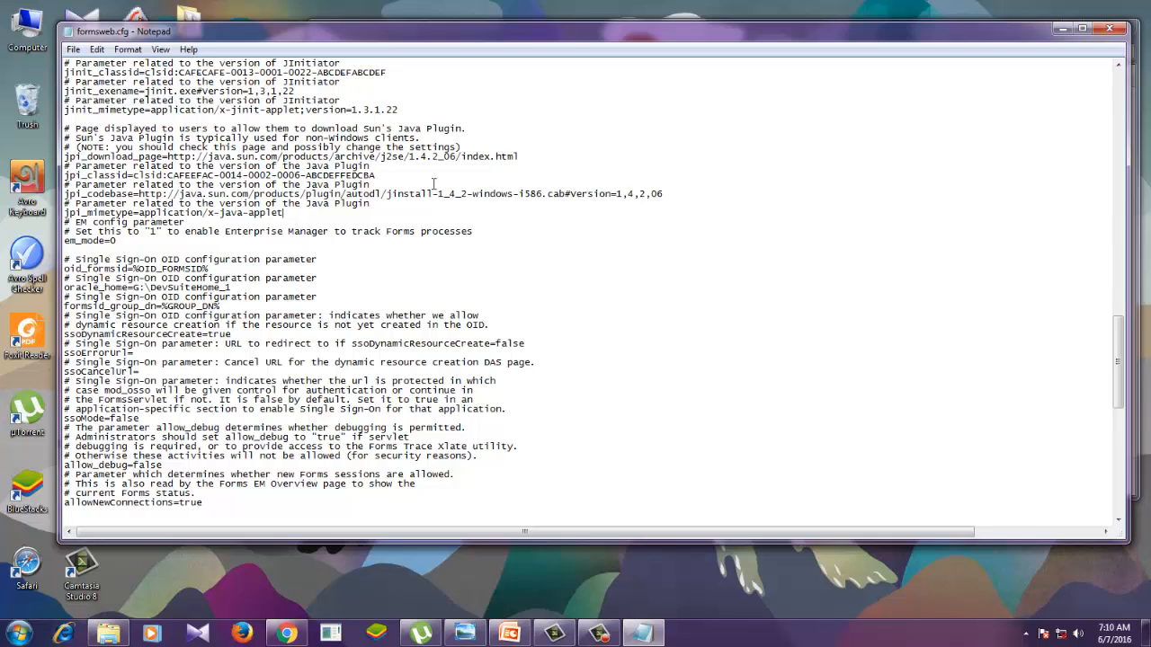
# - Close formsweb.cfg and the server folder, then start the OC4J instance with its console minimized
pyautogui.click(1109, 28)
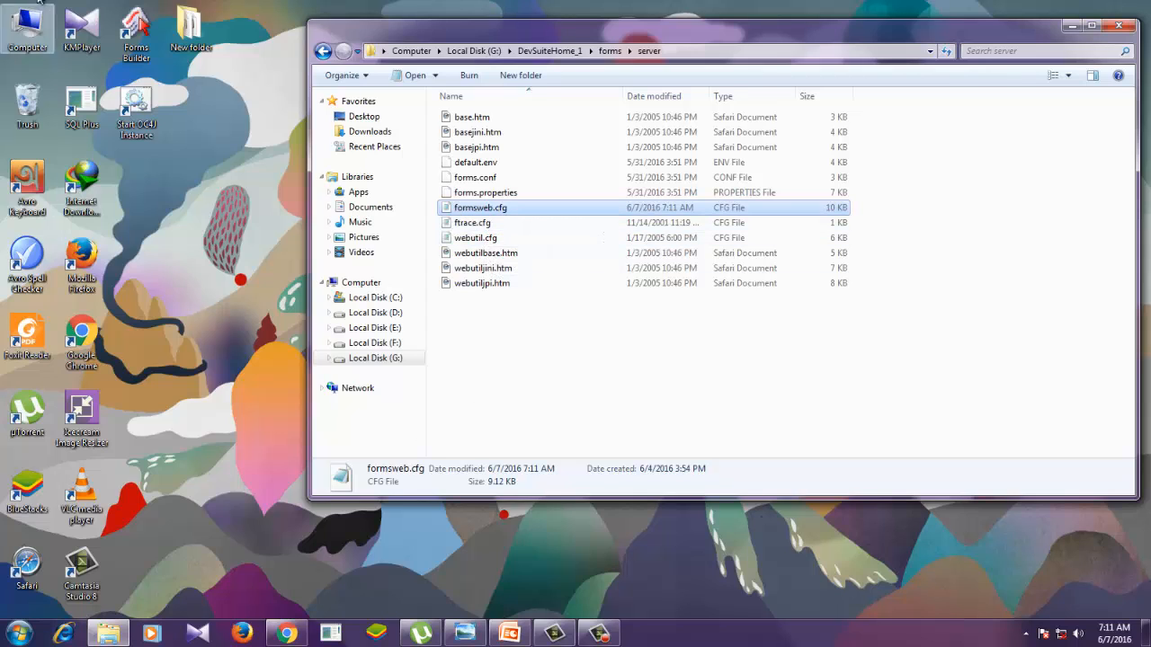
pyautogui.click(1117, 28)
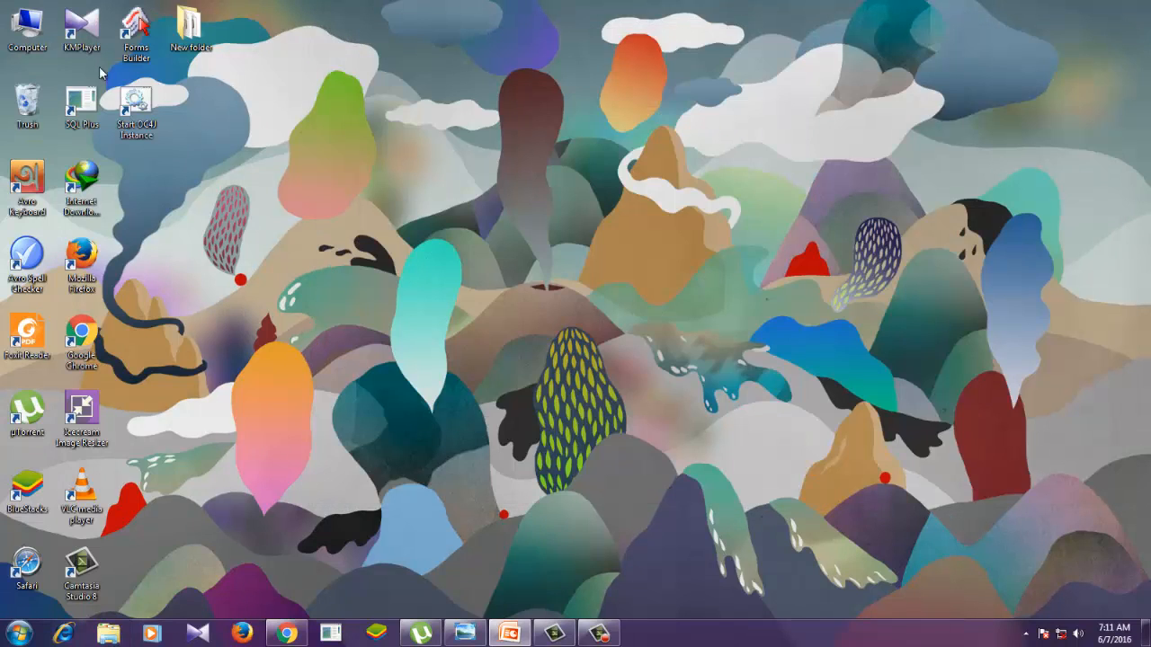
pyautogui.doubleClick(136, 108)
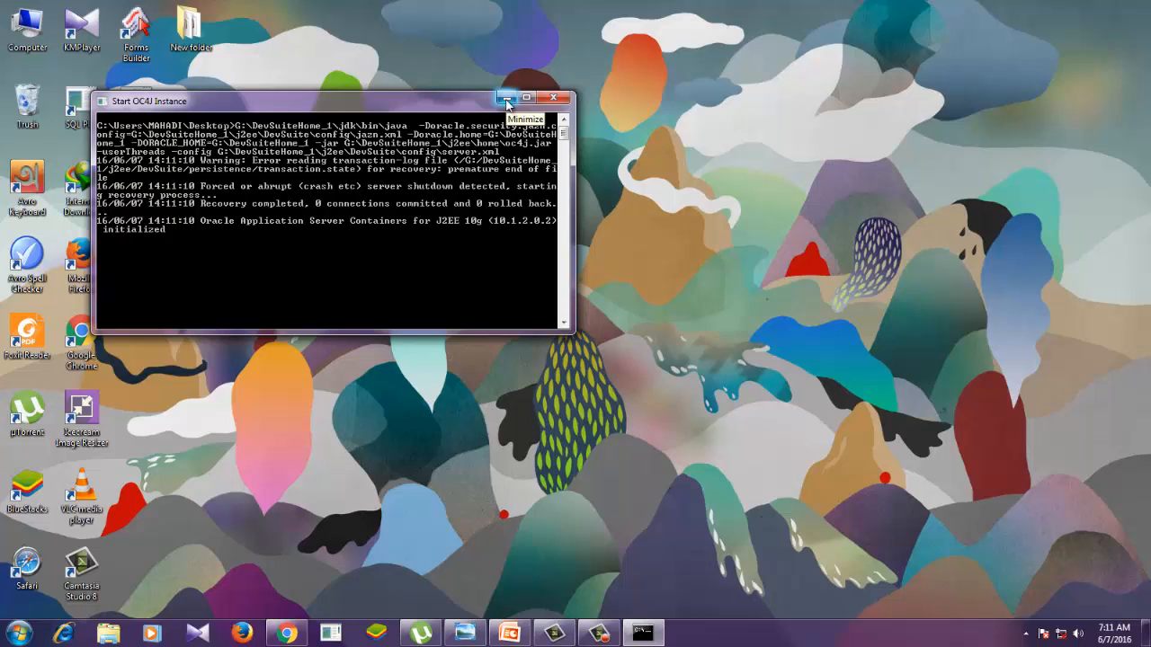
pyautogui.click(506, 98)
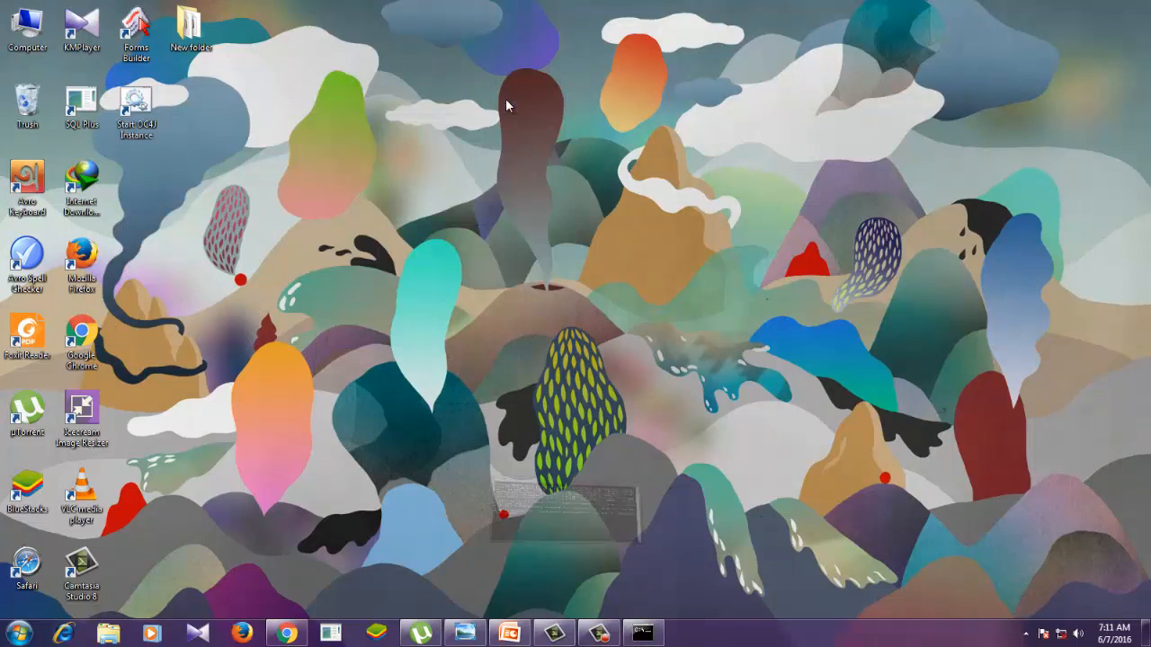
# - Launch Oracle Forms Builder and open a newly created canvas of MODULE1 in the layout editor
pyautogui.doubleClick(136, 48)
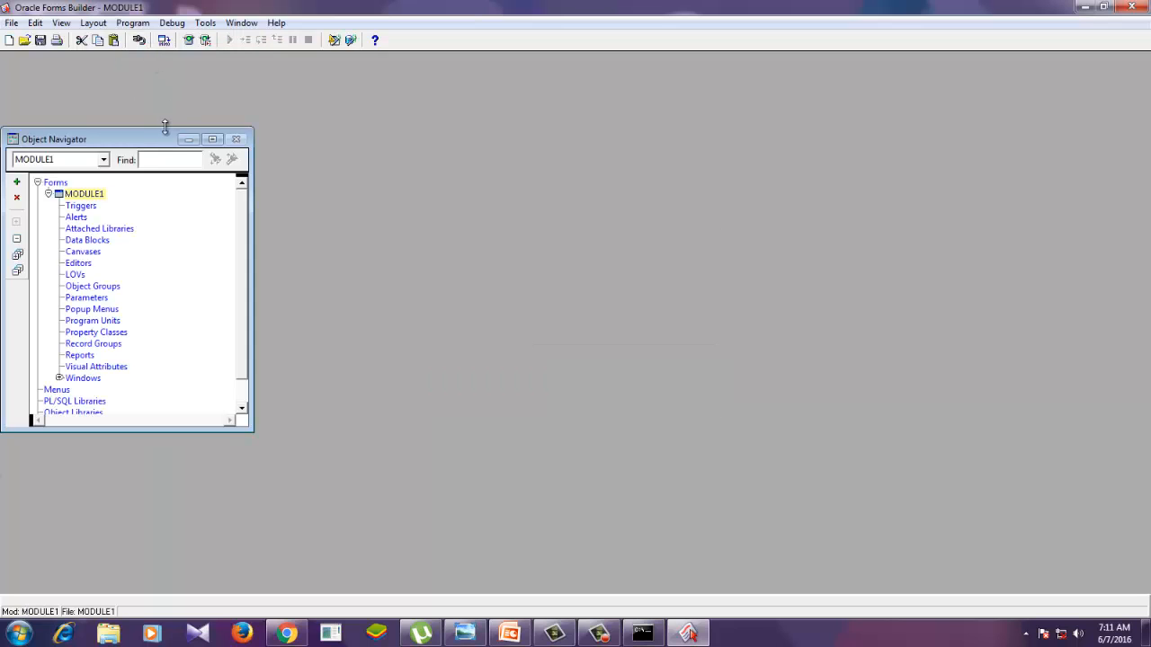
pyautogui.moveTo(149, 138); pyautogui.dragTo(150, 114)
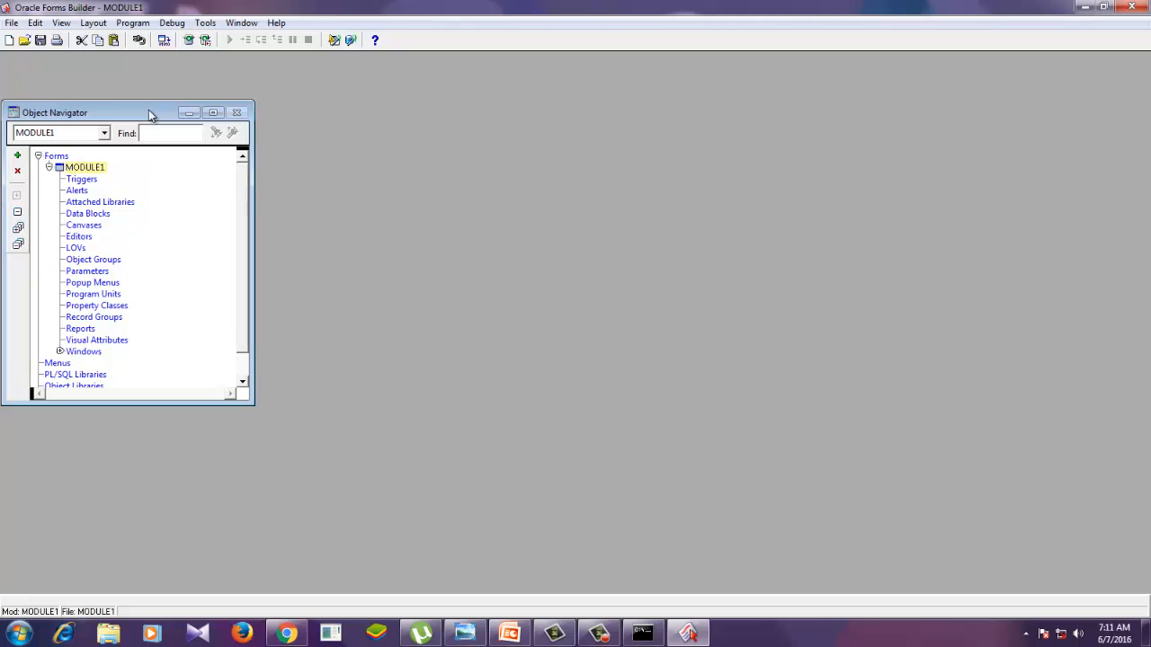
pyautogui.click(81, 225)
pyautogui.click(17, 155)
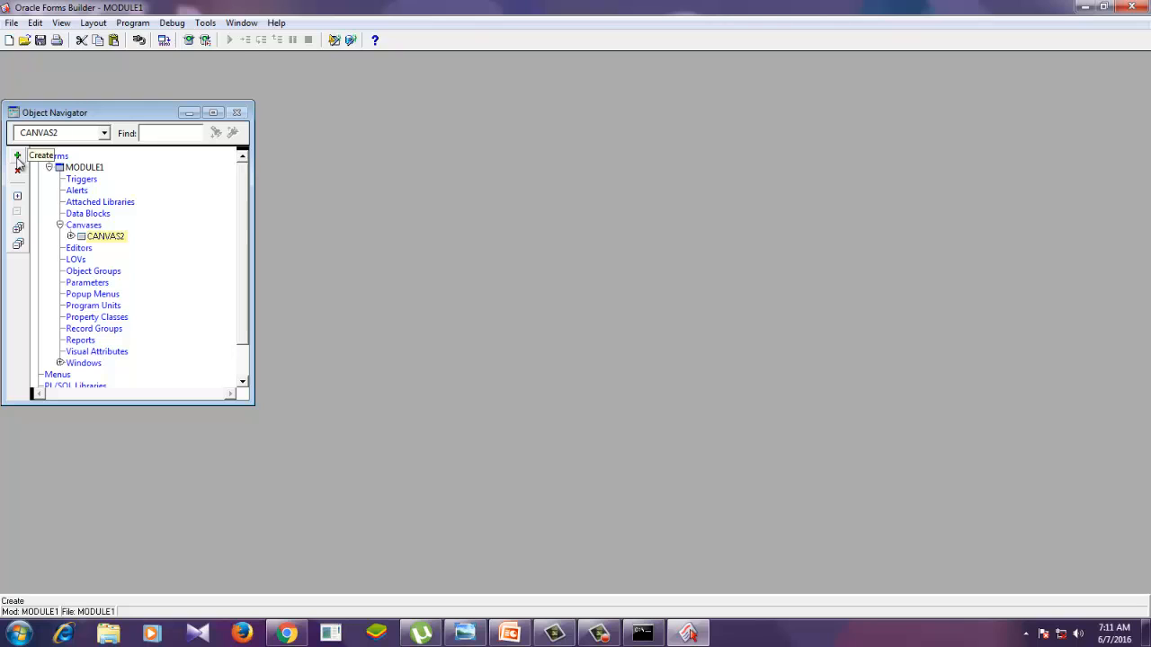
pyautogui.doubleClick(79, 236)
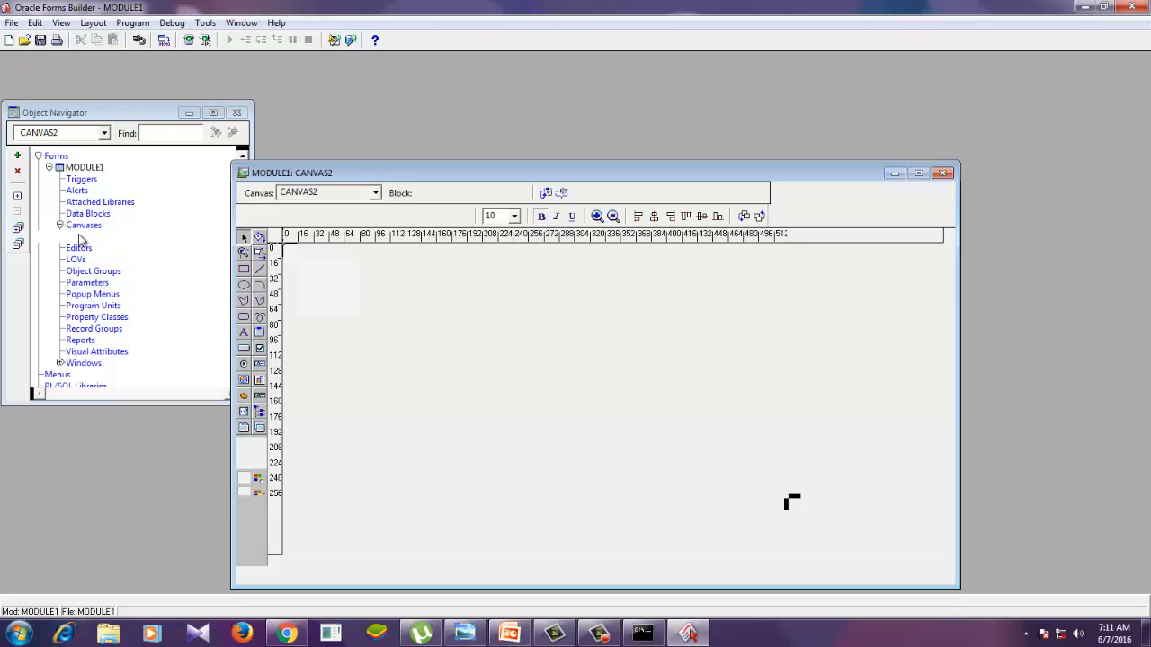
# - Draw a push button on the canvas starting at about 133.5, 81, and move the layout window higher
pyautogui.click(244, 348)
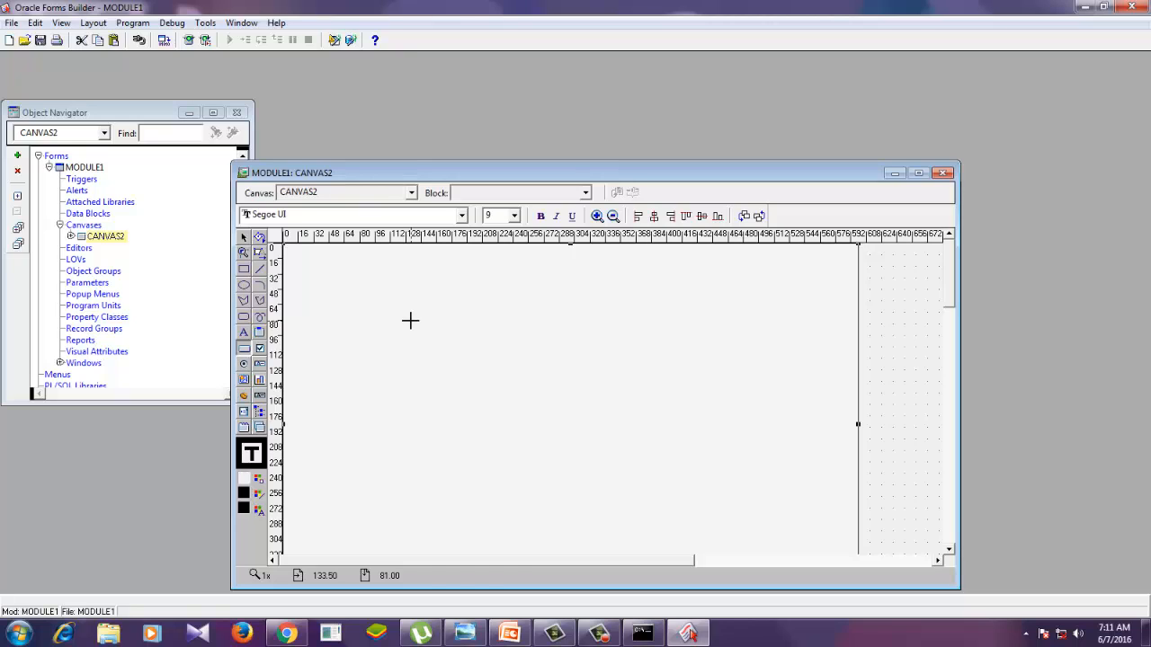
pyautogui.moveTo(410, 320)
pyautogui.mouseDown()
pyautogui.moveTo(534, 370)
pyautogui.moveTo(565, 366)
pyautogui.mouseUp()
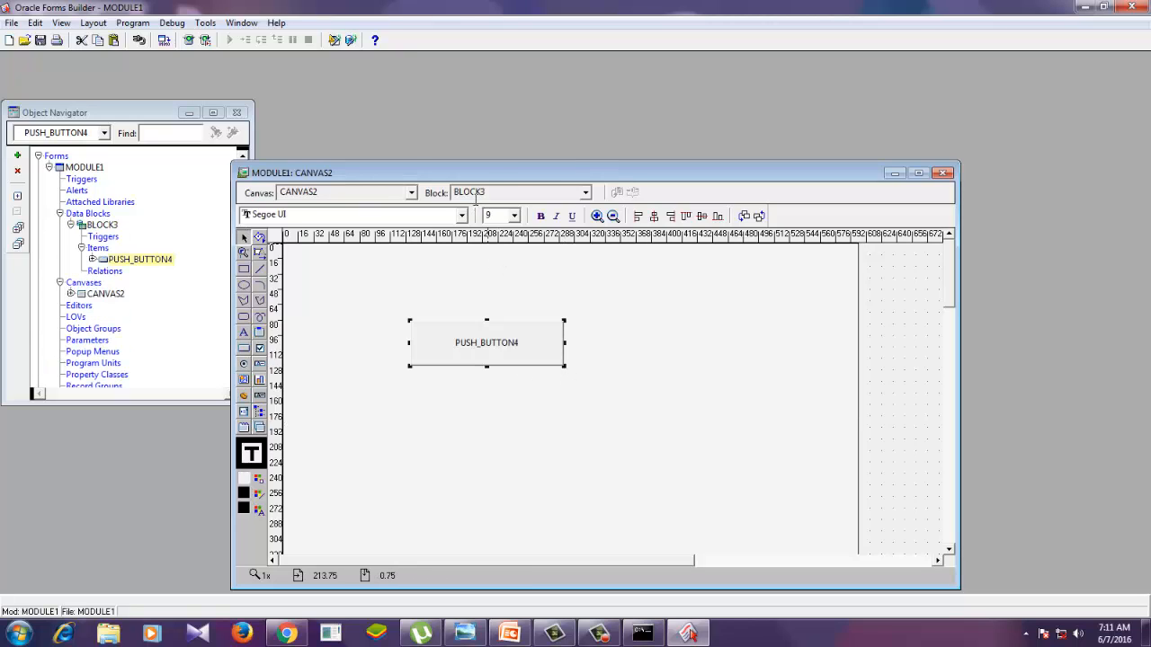
pyautogui.moveTo(487, 174); pyautogui.dragTo(483, 115)
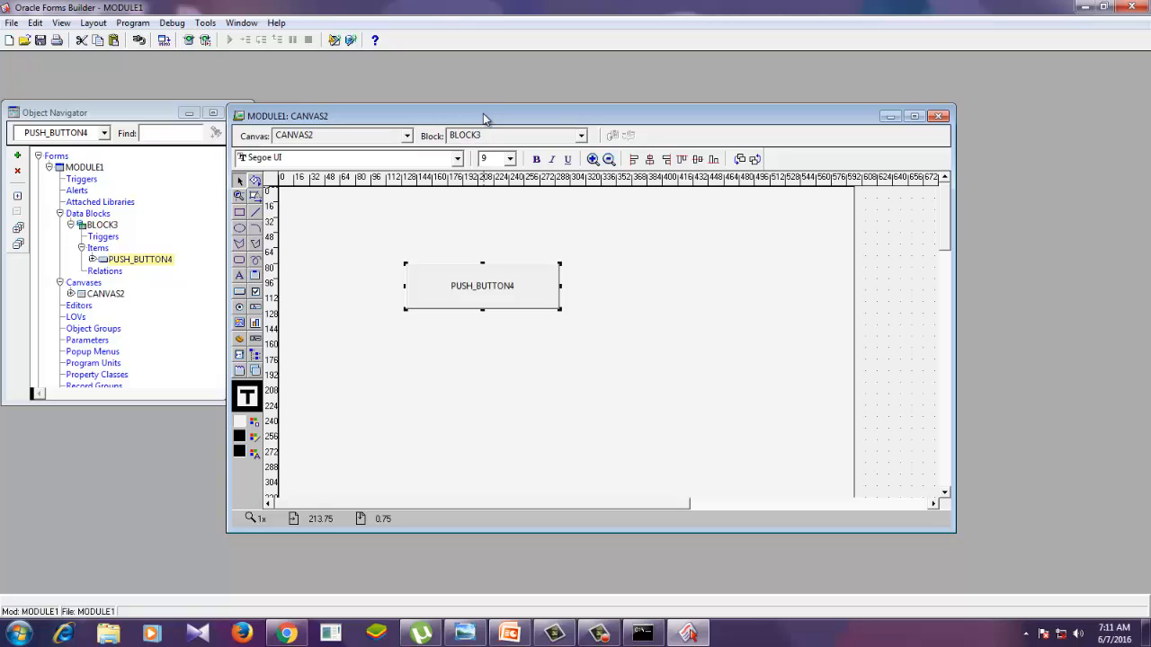
# - Compile MODULE1, logging on to the orcl database with the account's user name and password
pyautogui.click(164, 40)
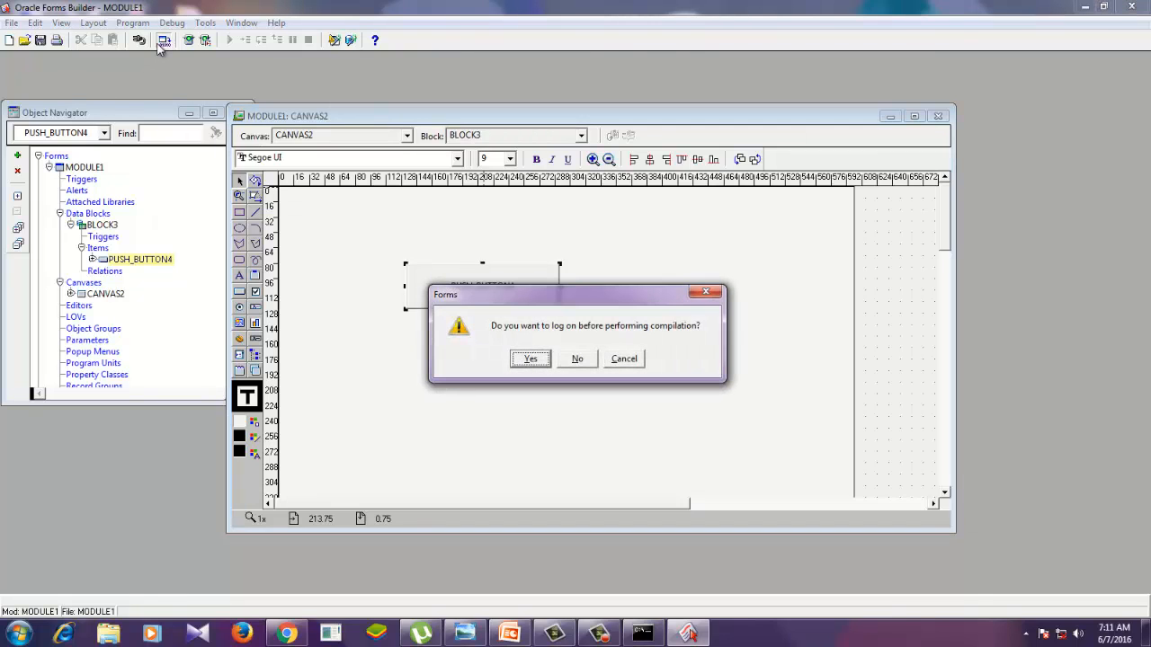
pyautogui.click(531, 360)
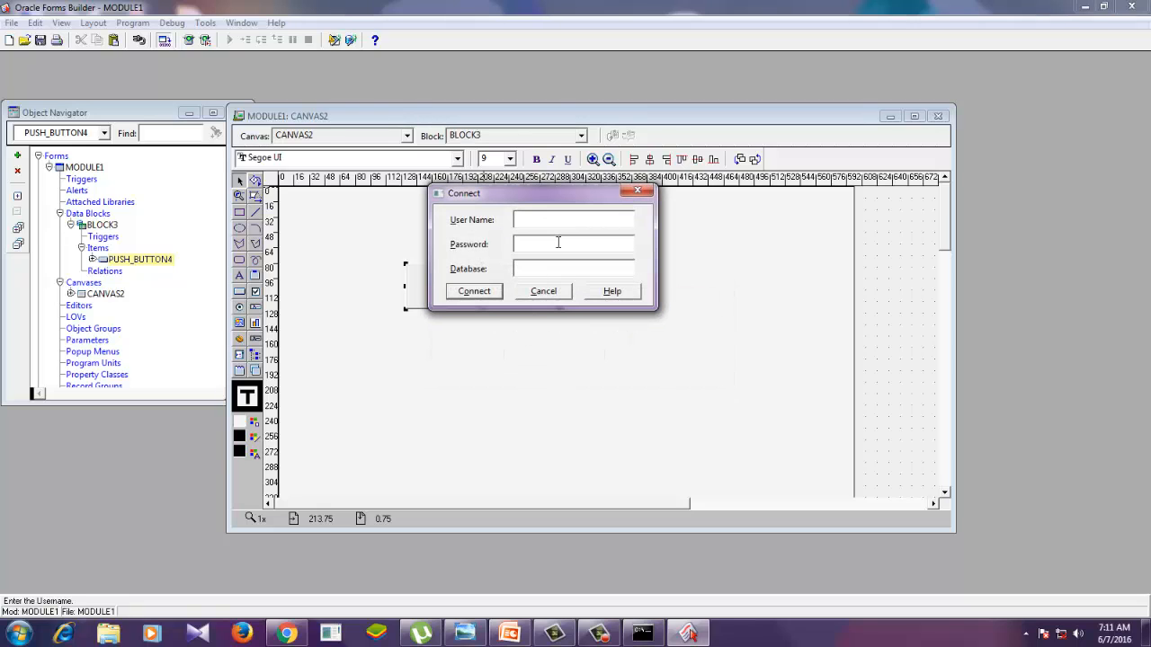
pyautogui.write('hr/hr@orcl')
pyautogui.click(488, 293)
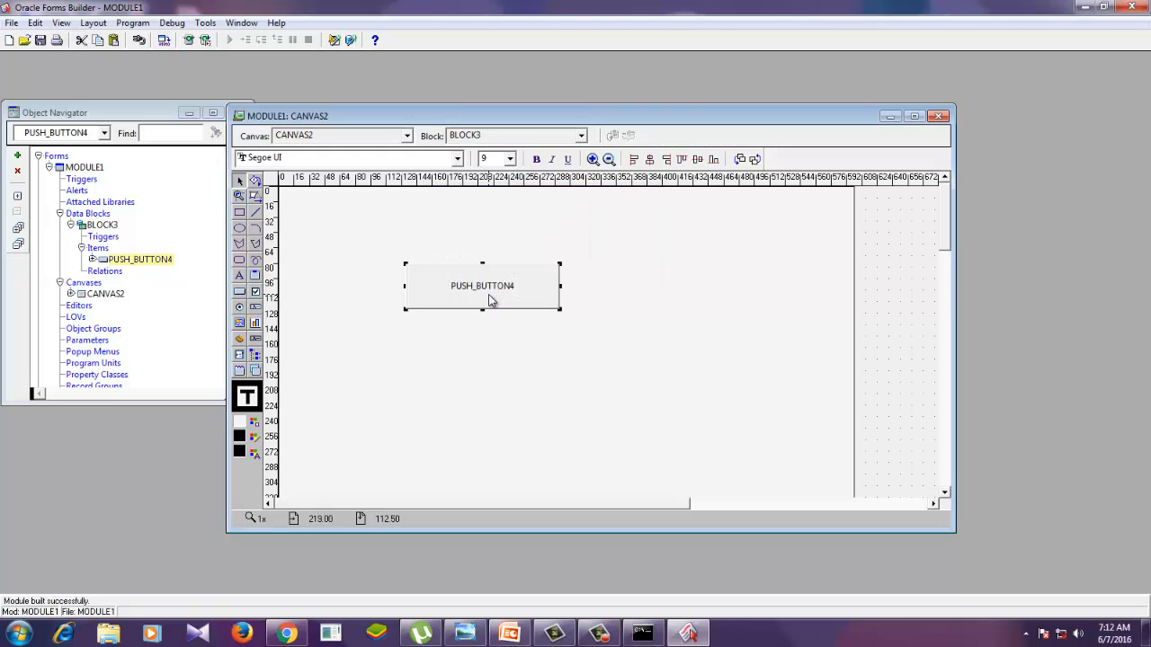
# - Run the form in the browser, close the extra browser tab and look over the form's whole canvas
pyautogui.click(187, 45)
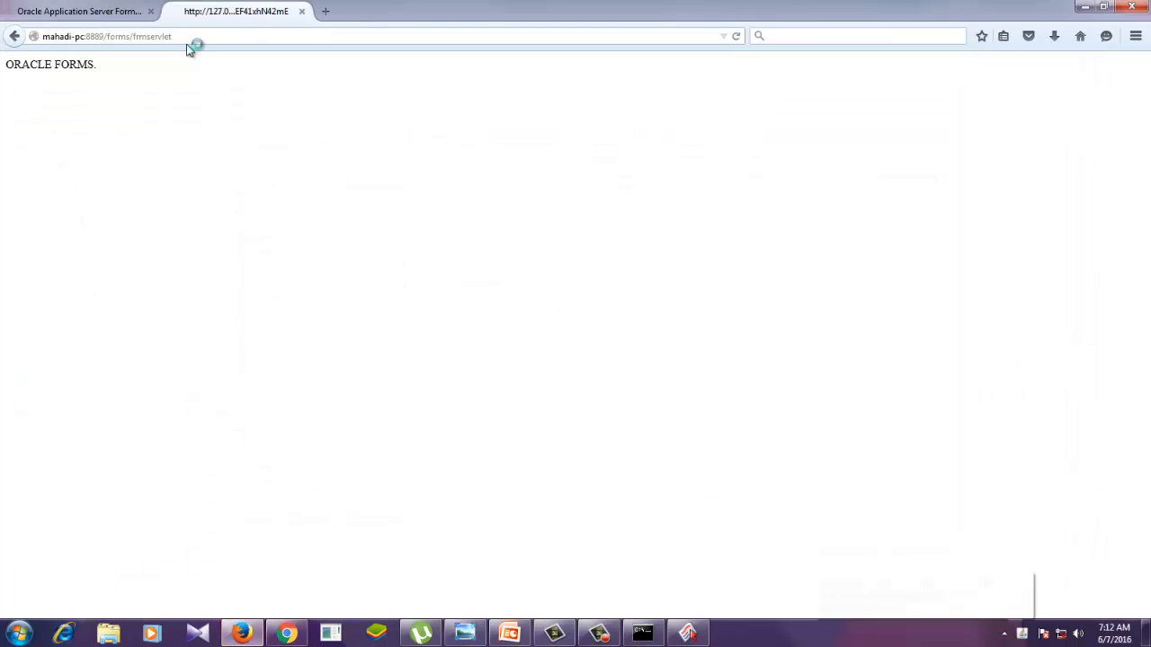
pyautogui.click(151, 11)
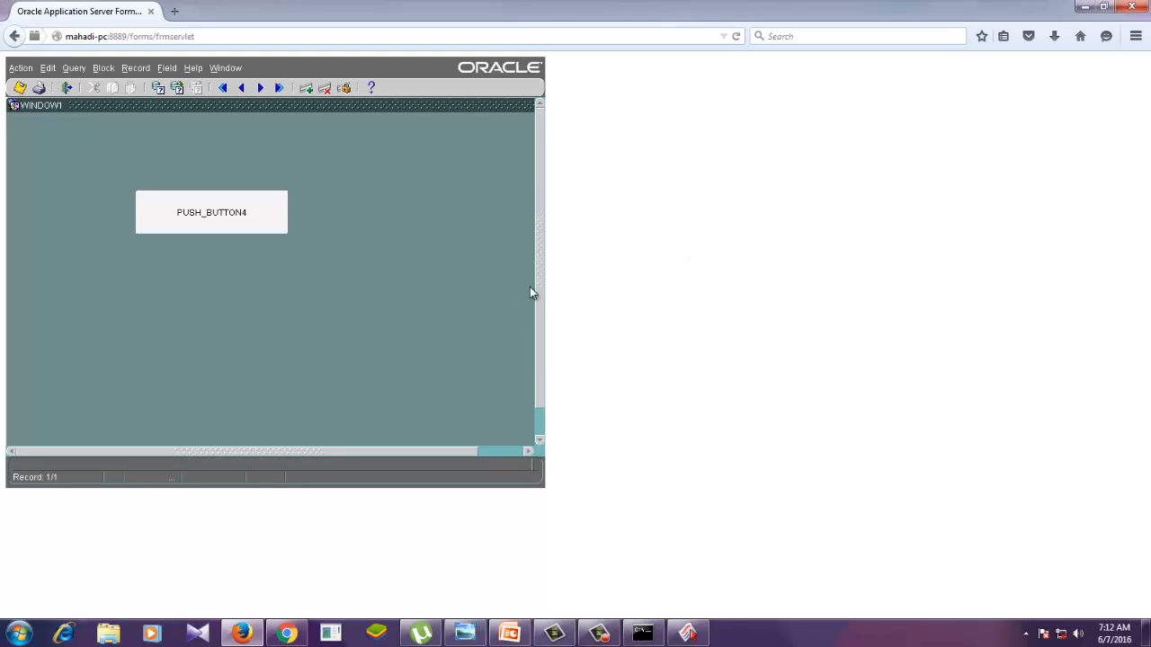
pyautogui.moveTo(539, 295); pyautogui.dragTo(537, 347)
pyautogui.click(446, 450)
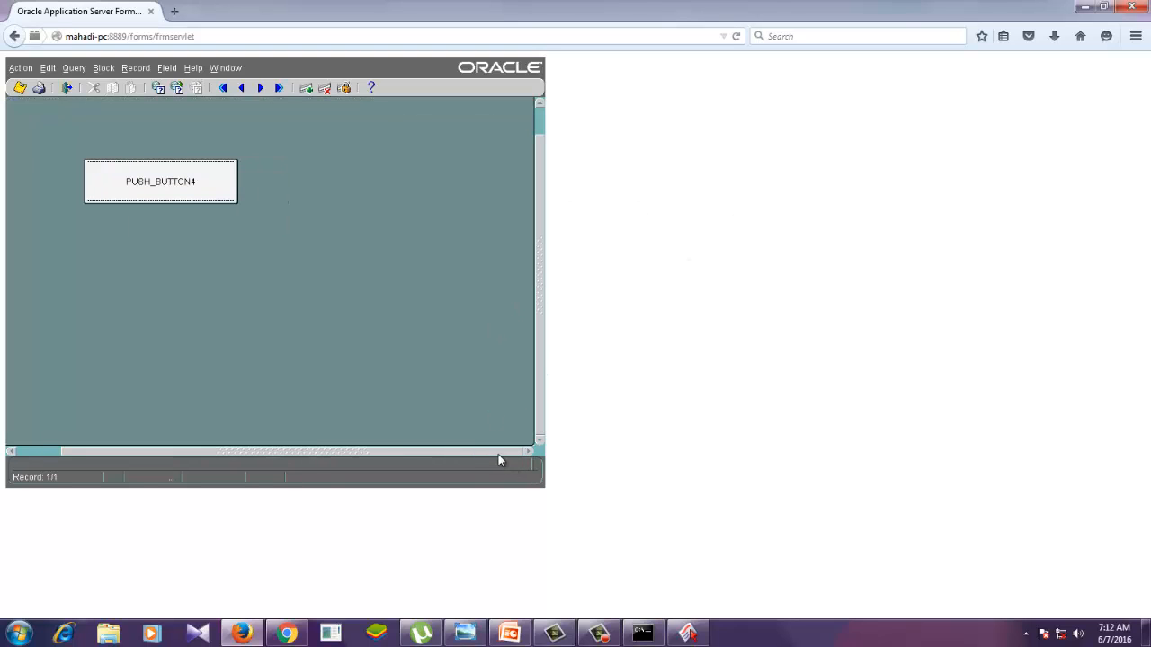
pyautogui.click(498, 454)
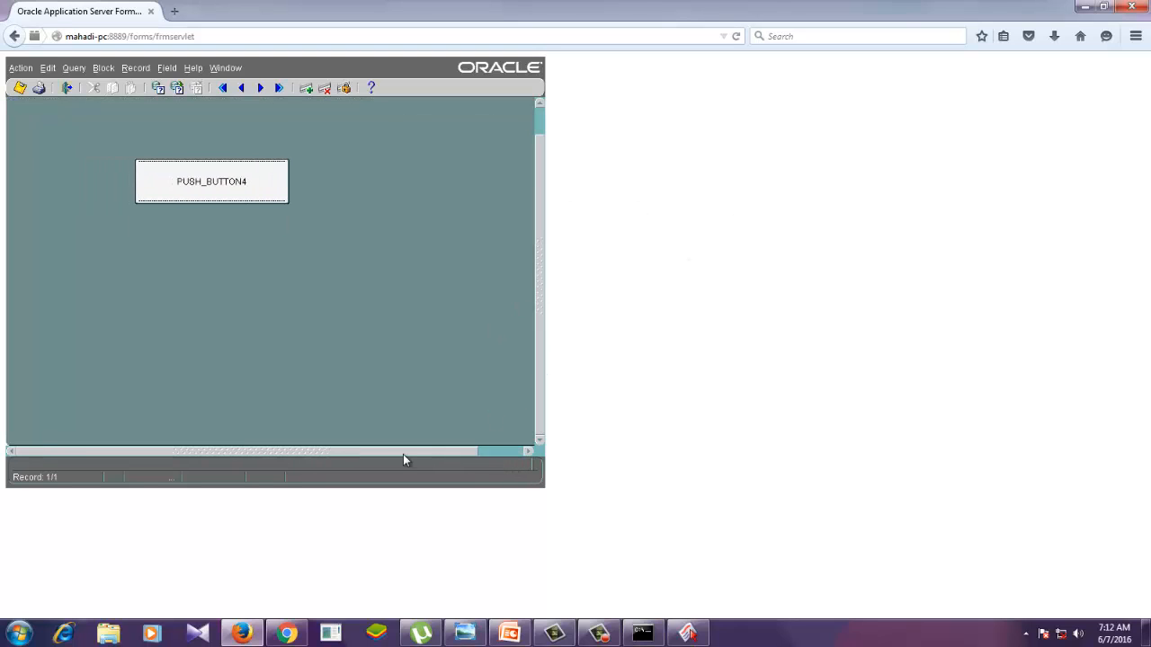
pyautogui.click(475, 450)
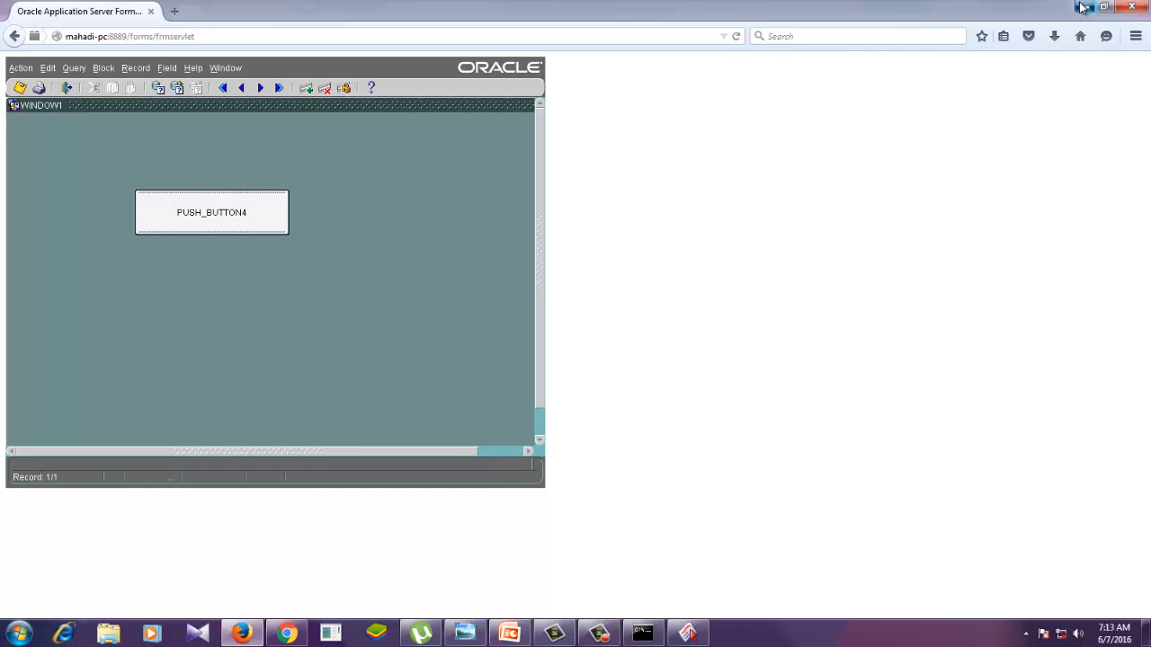
# - Minimize the browser and Forms Builder, moving the canvas layout window clear of the Object Navigator
pyautogui.click(1082, 7)
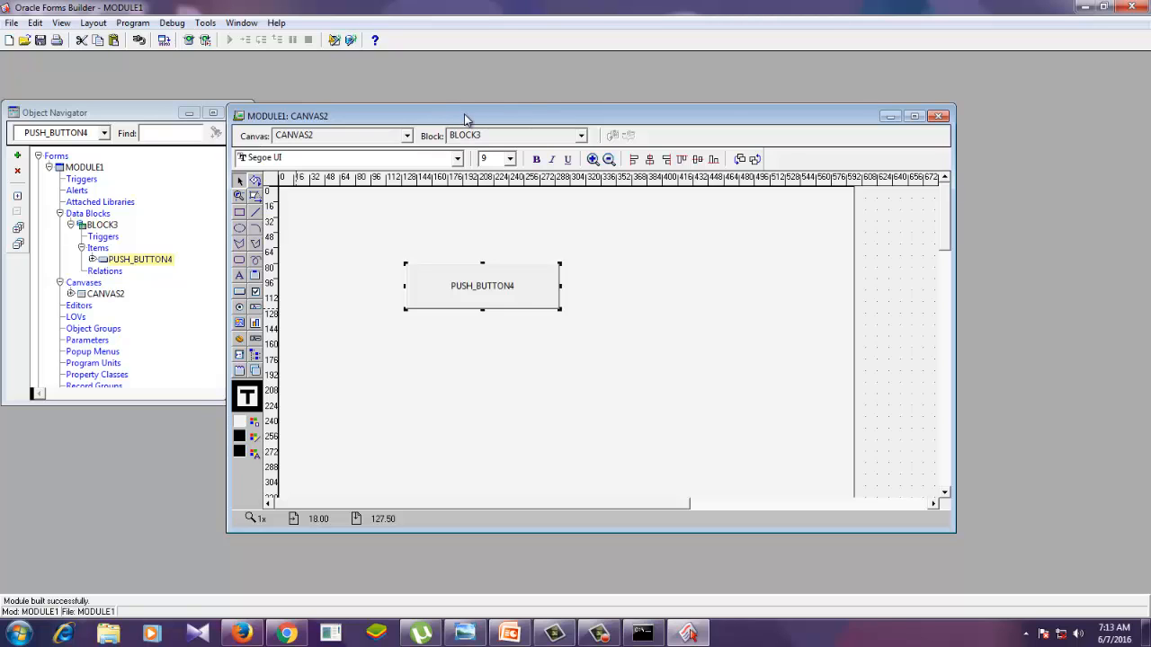
pyautogui.moveTo(464, 114); pyautogui.dragTo(492, 99)
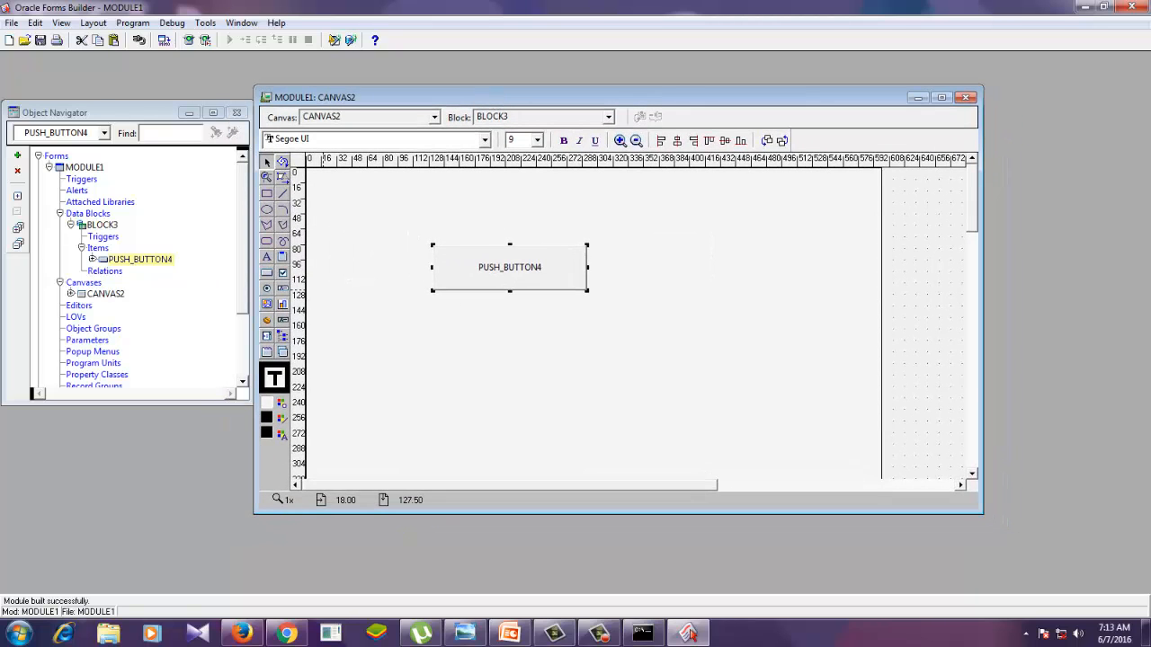
pyautogui.click(1081, 6)
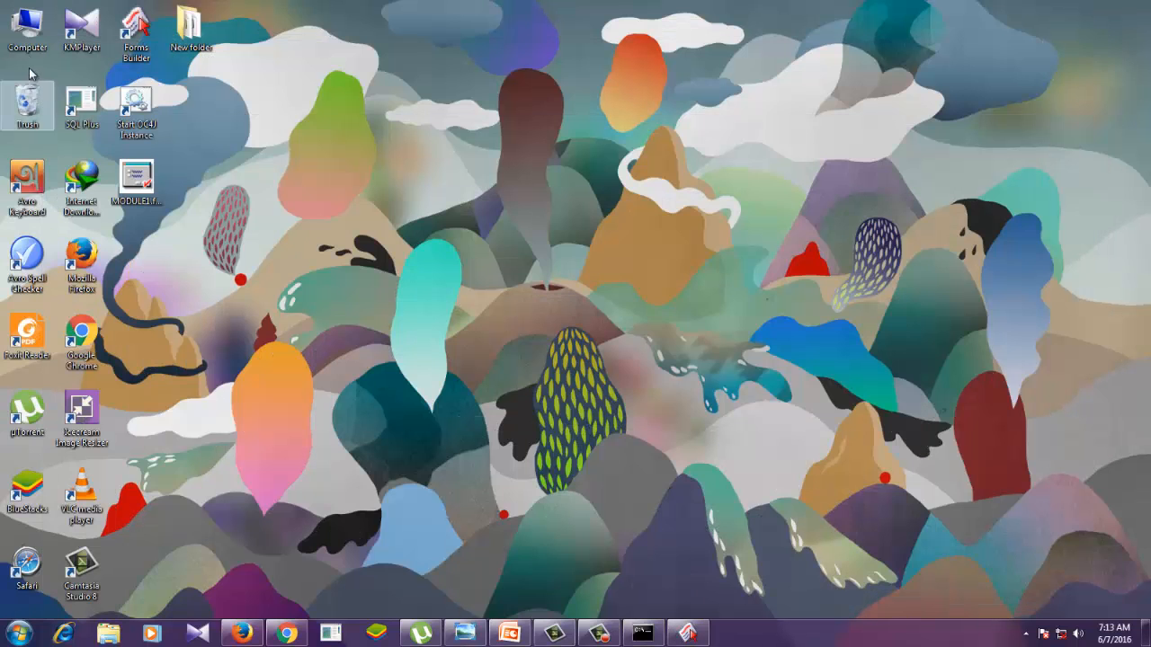
# - Open formsweb.cfg from the DevSuiteHome_1\forms\server folder on drive G
pyautogui.doubleClick(27, 27)
pyautogui.doubleClick(753, 173)
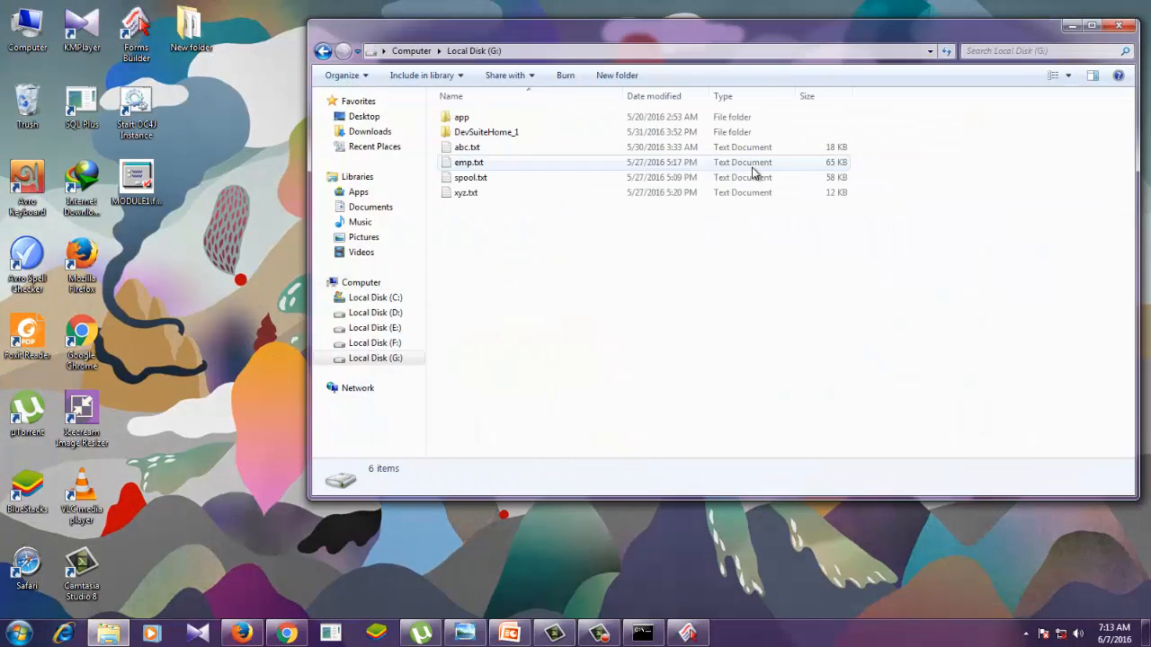
pyautogui.doubleClick(483, 135)
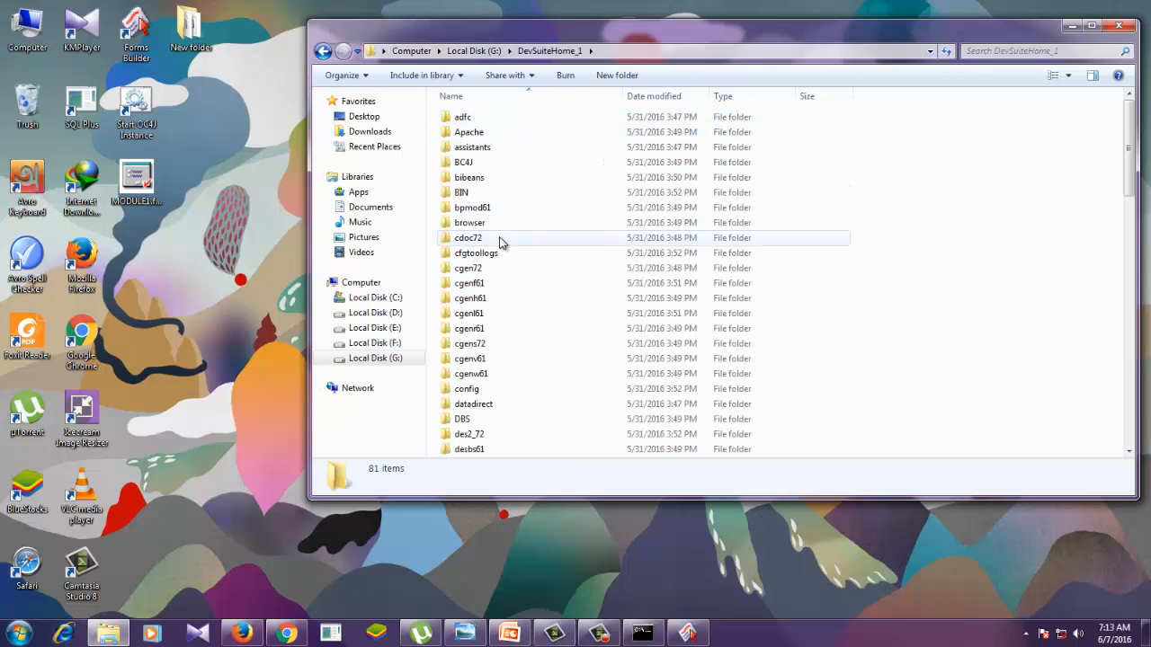
pyautogui.scroll(-9, 501, 241)
pyautogui.doubleClick(499, 117)
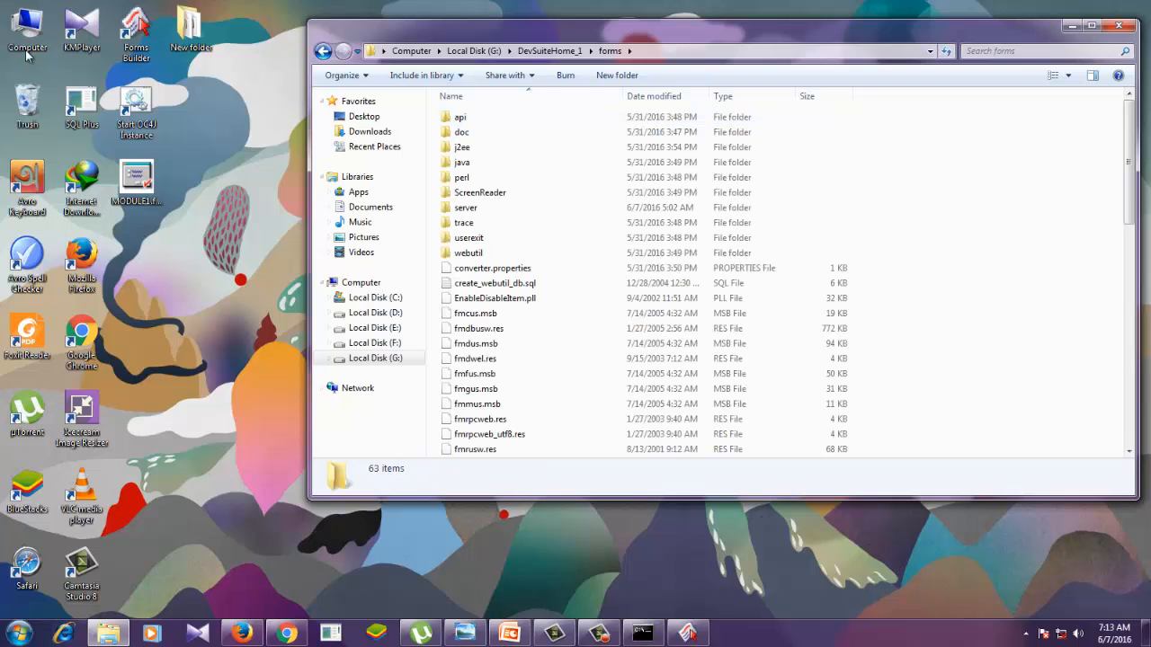
pyautogui.doubleClick(465, 208)
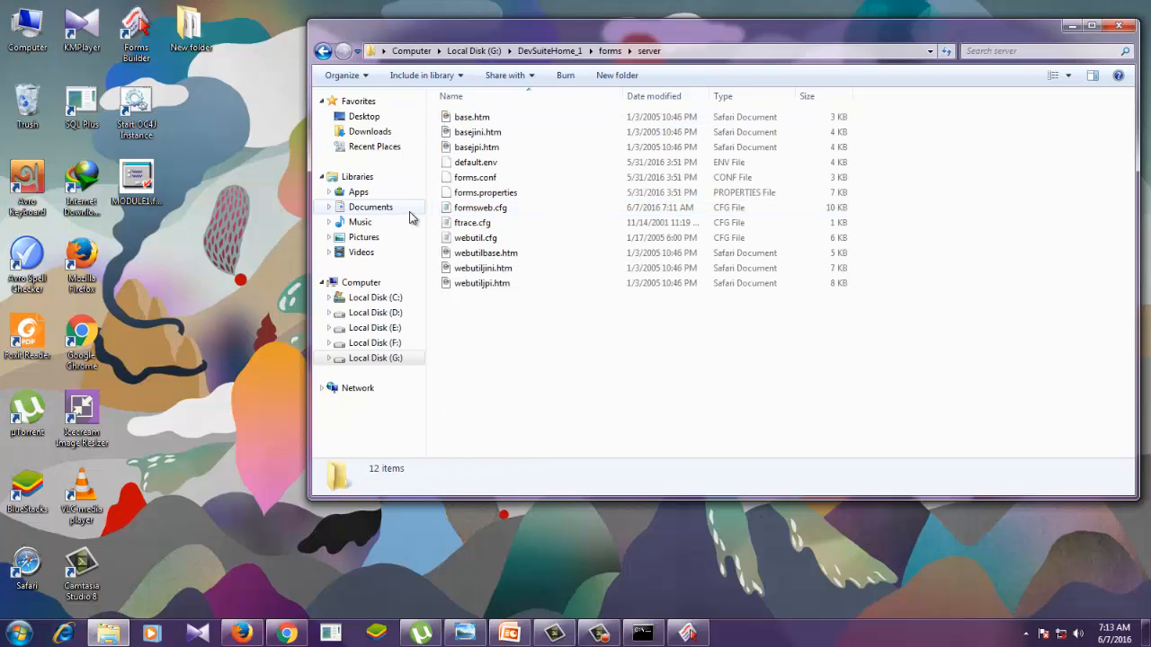
pyautogui.doubleClick(491, 207)
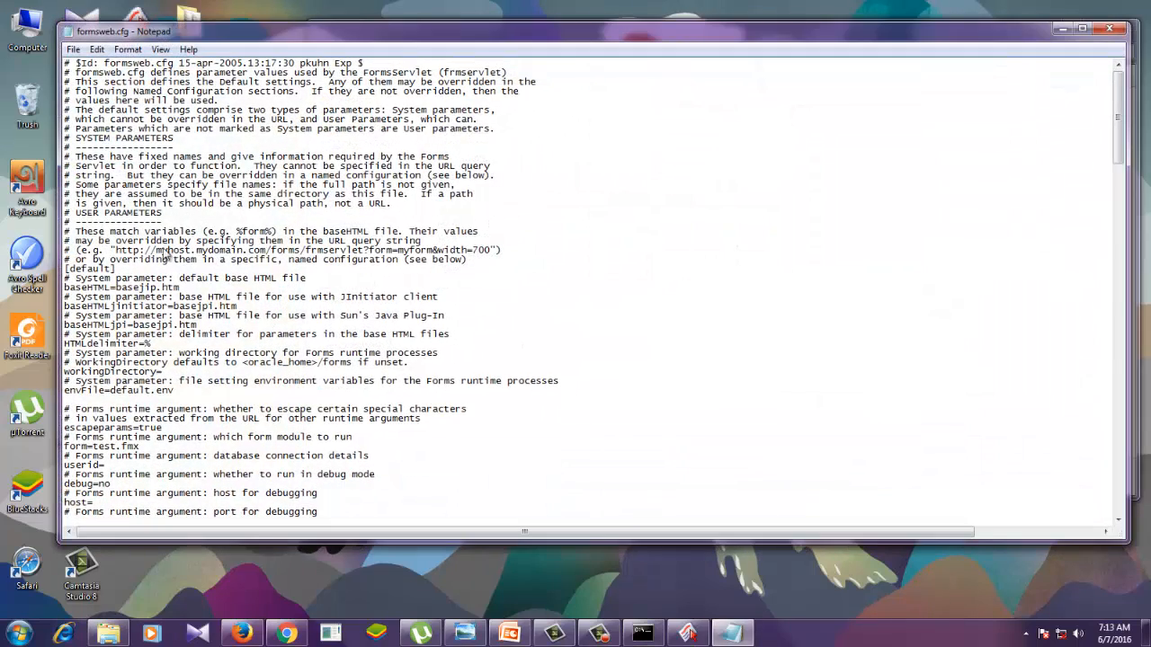
# - Review the base HTML, runtime argument and applet parameters in formsweb.cfg
pyautogui.scroll(-3, 555, 261)
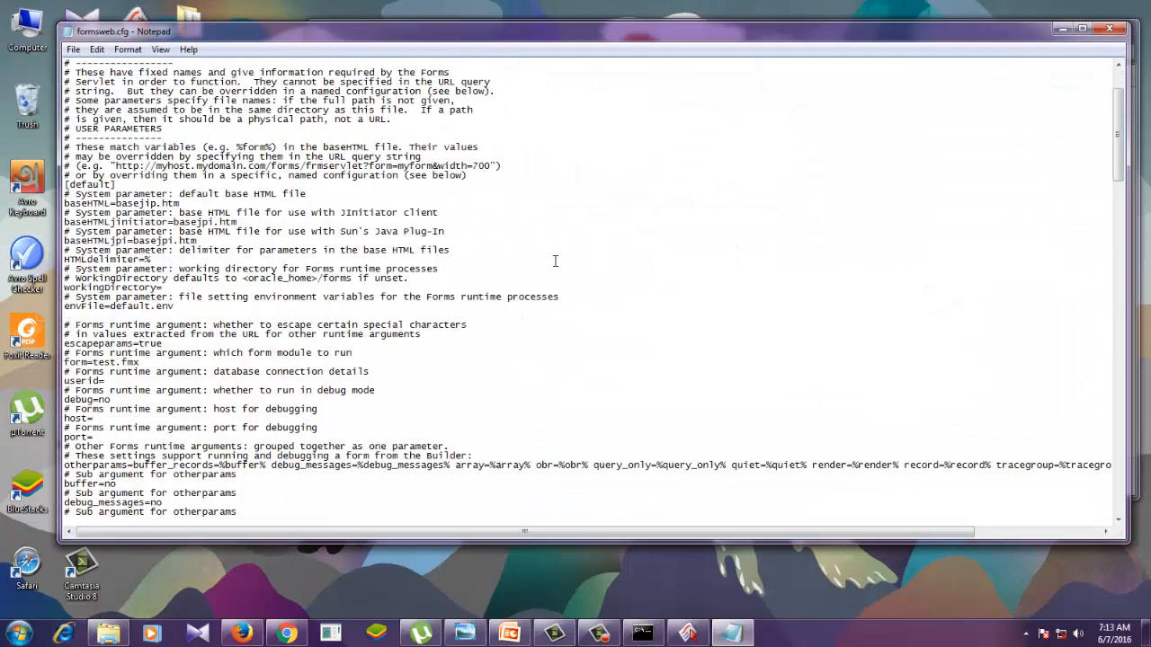
pyautogui.scroll(4, 554, 260)
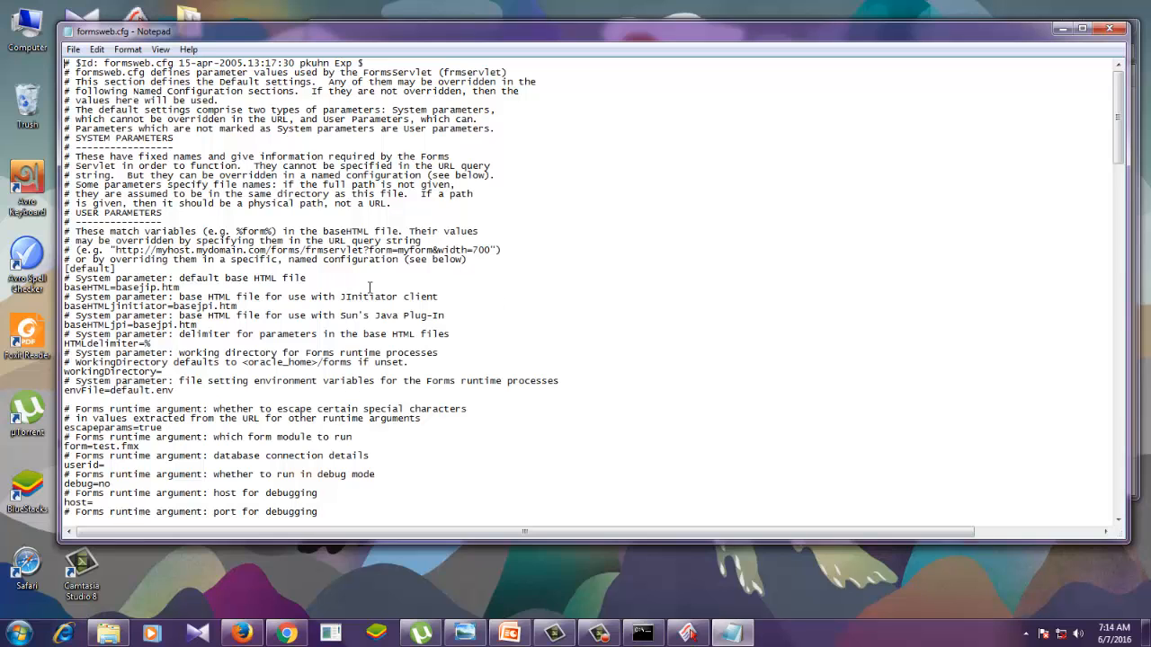
pyautogui.scroll(-9, 466, 312)
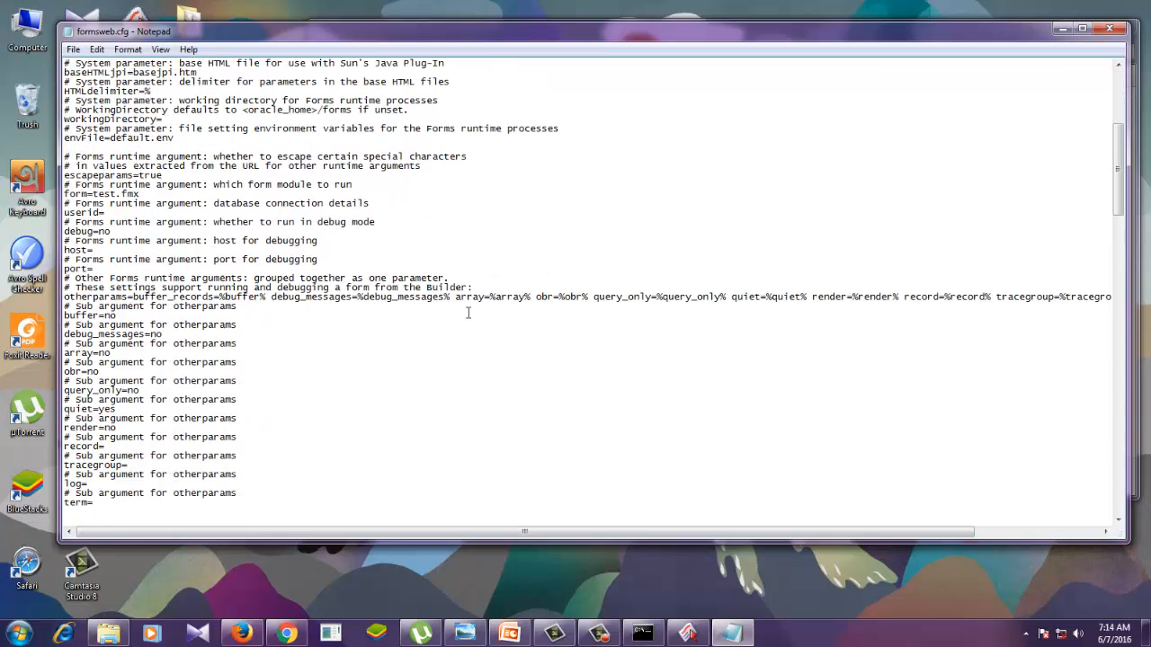
pyautogui.scroll(-9, 467, 312)
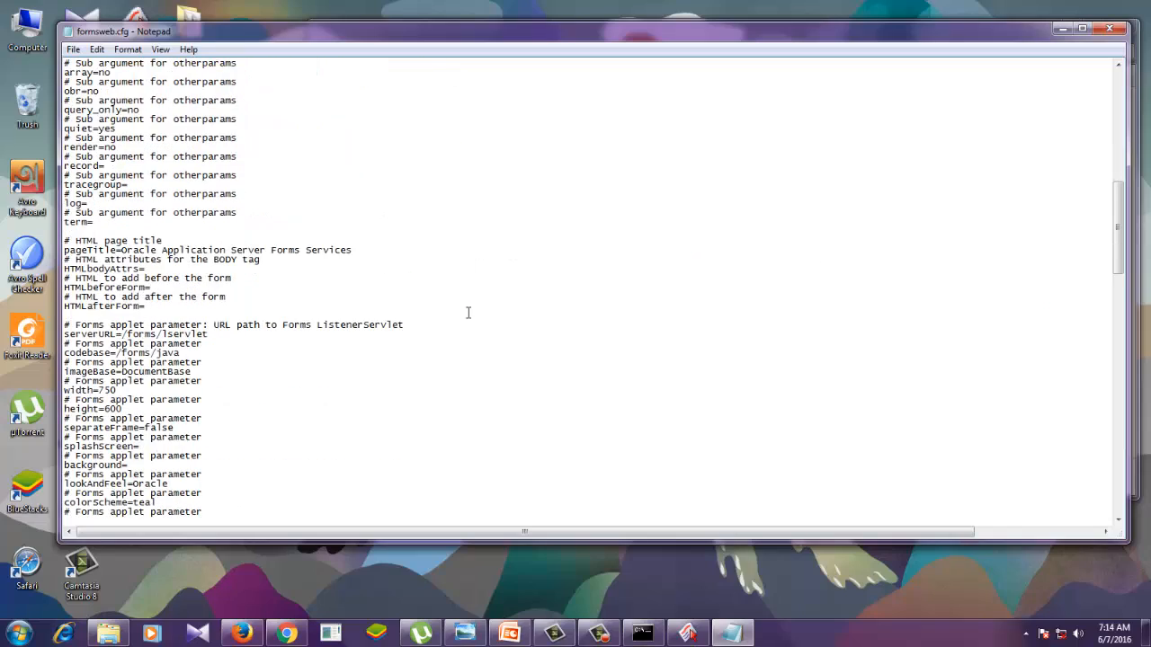
pyautogui.scroll(18, 468, 312)
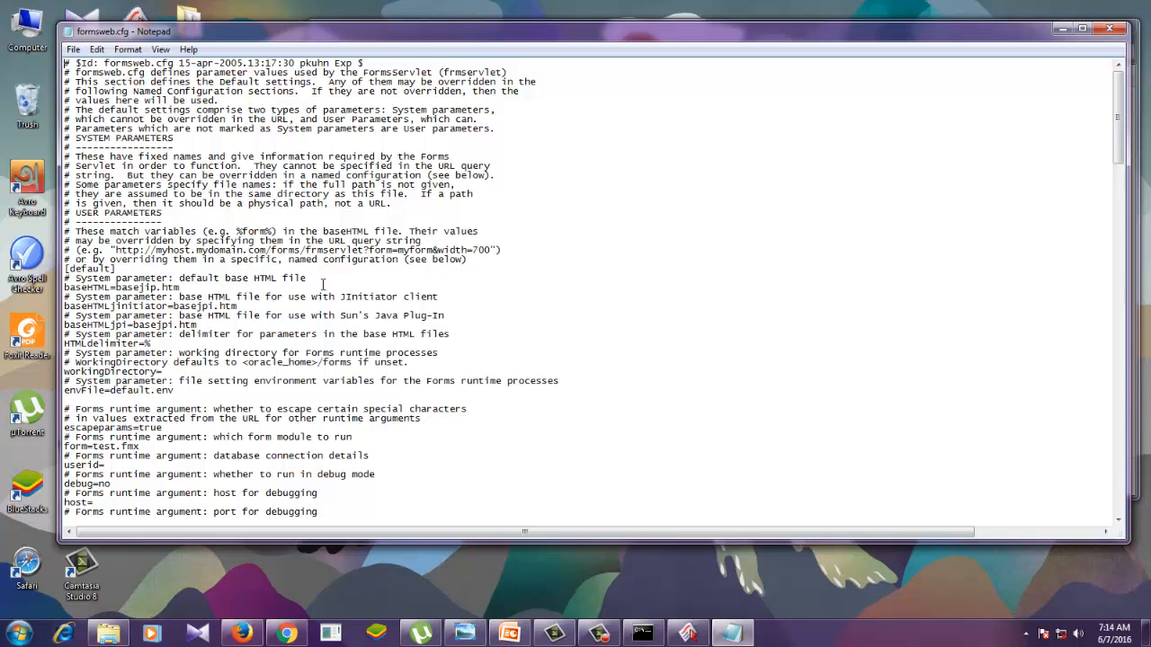
# - Append ";jpi-version=1.4.2_06" to the end of the jpi_mimetype line in formsweb.cfg
pyautogui.scroll(-16, 322, 284)
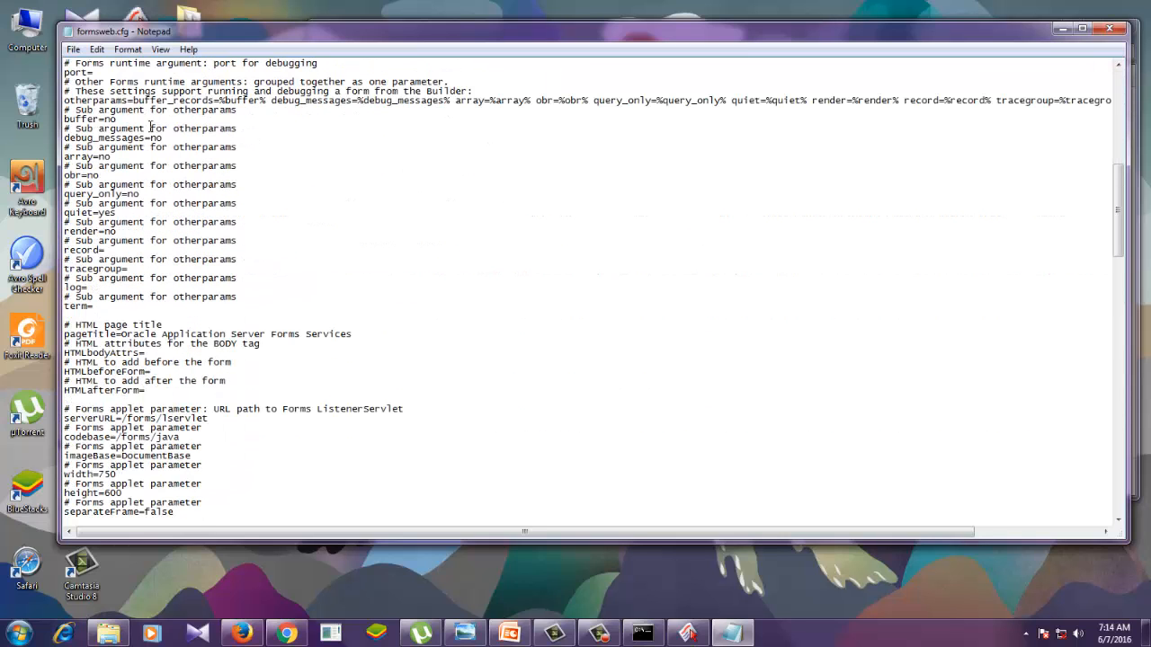
pyautogui.scroll(-5, 211, 348)
pyautogui.scroll(-4, 211, 348)
pyautogui.scroll(-5, 211, 347)
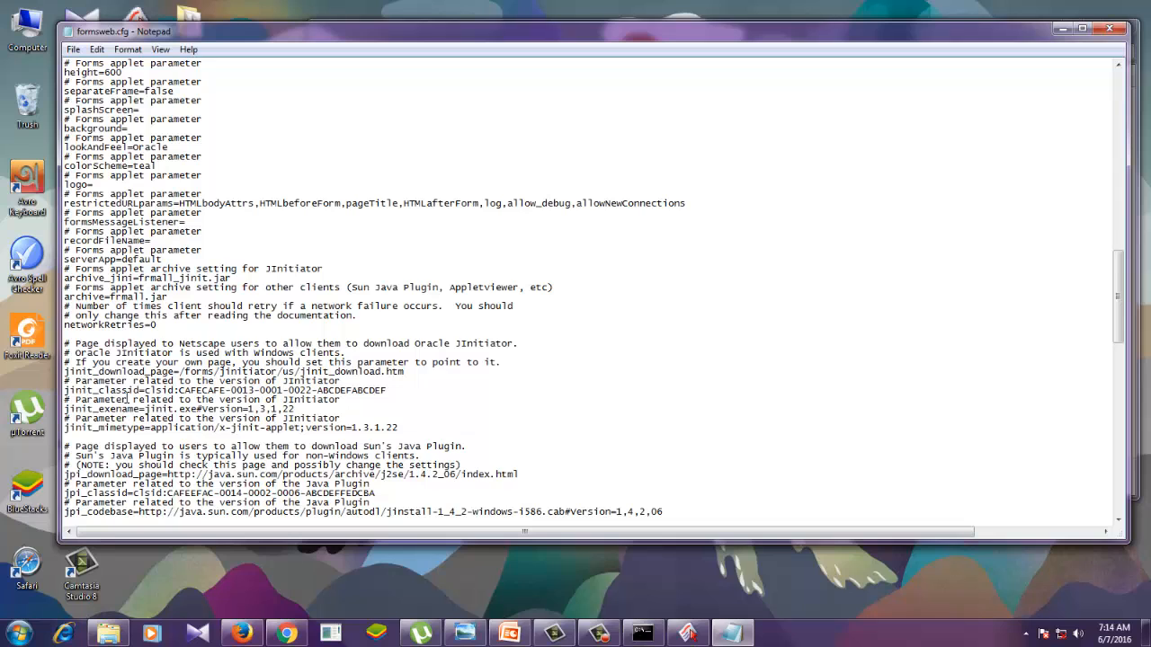
pyautogui.scroll(-3, 126, 403)
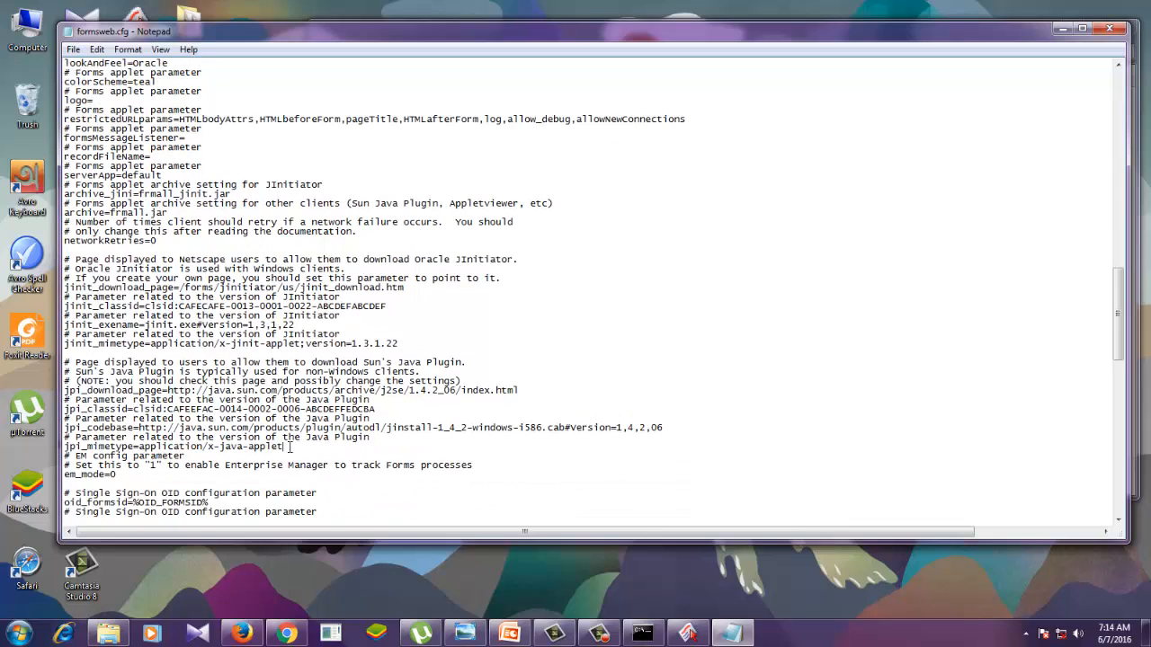
pyautogui.click(289, 446)
pyautogui.write(';jpi-version=1.4.2_06')
# - Check the installed Java version in Windows' list of installed programs, widening that window, and close it
pyautogui.click(40, 31)
pyautogui.doubleClick(41, 30)
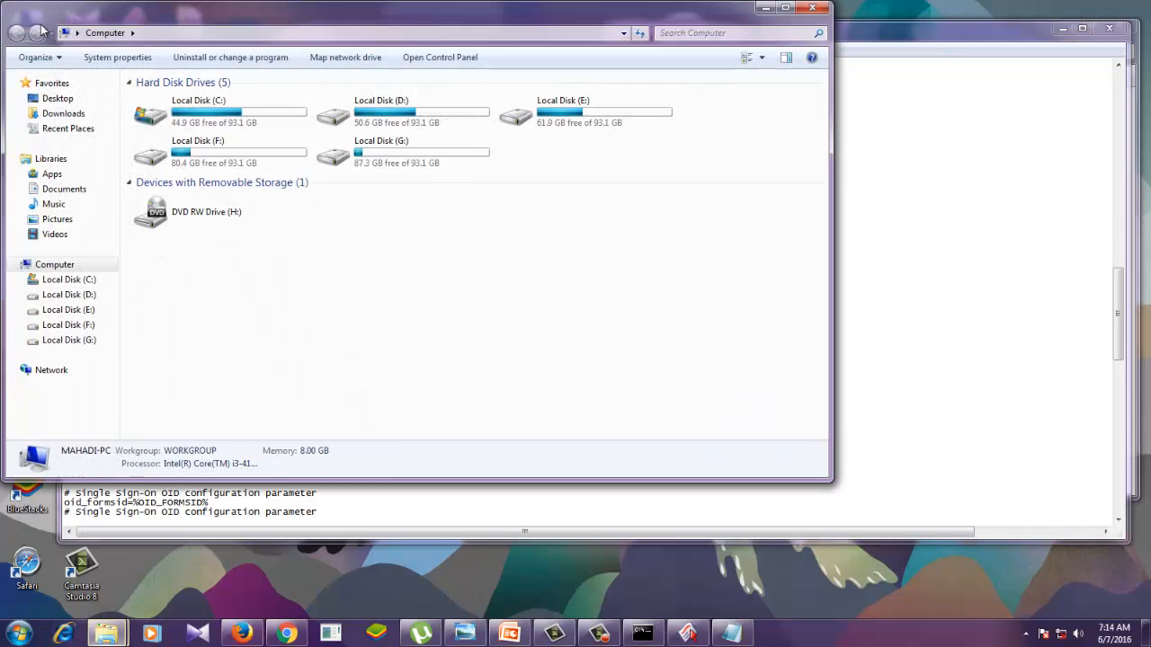
pyautogui.click(220, 55)
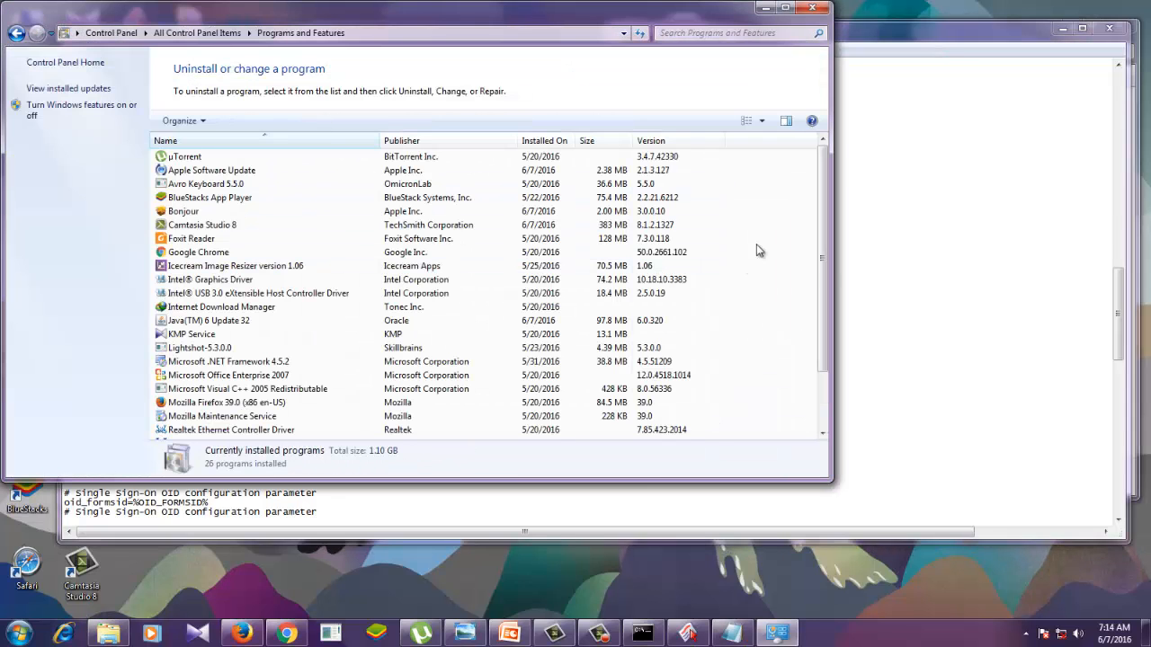
pyautogui.moveTo(836, 388); pyautogui.dragTo(964, 388)
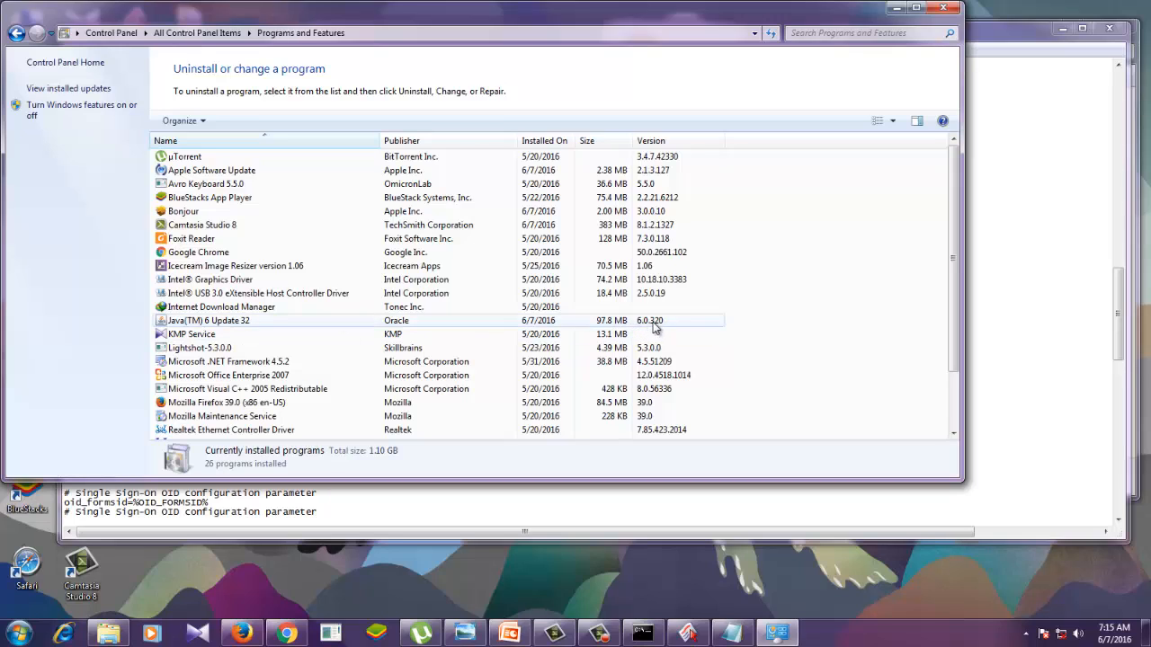
pyautogui.click(944, 8)
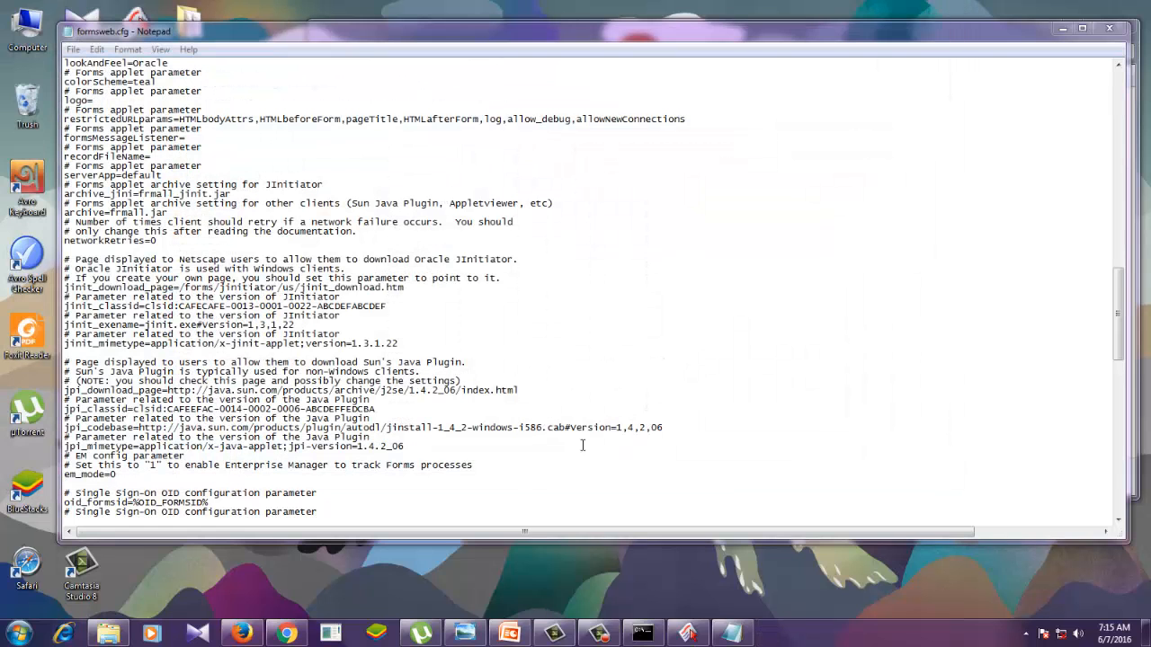
# - Close the server folder, then narrow the formsweb.cfg window and move it clear of the desktop icons
pyautogui.doubleClick(885, 38)
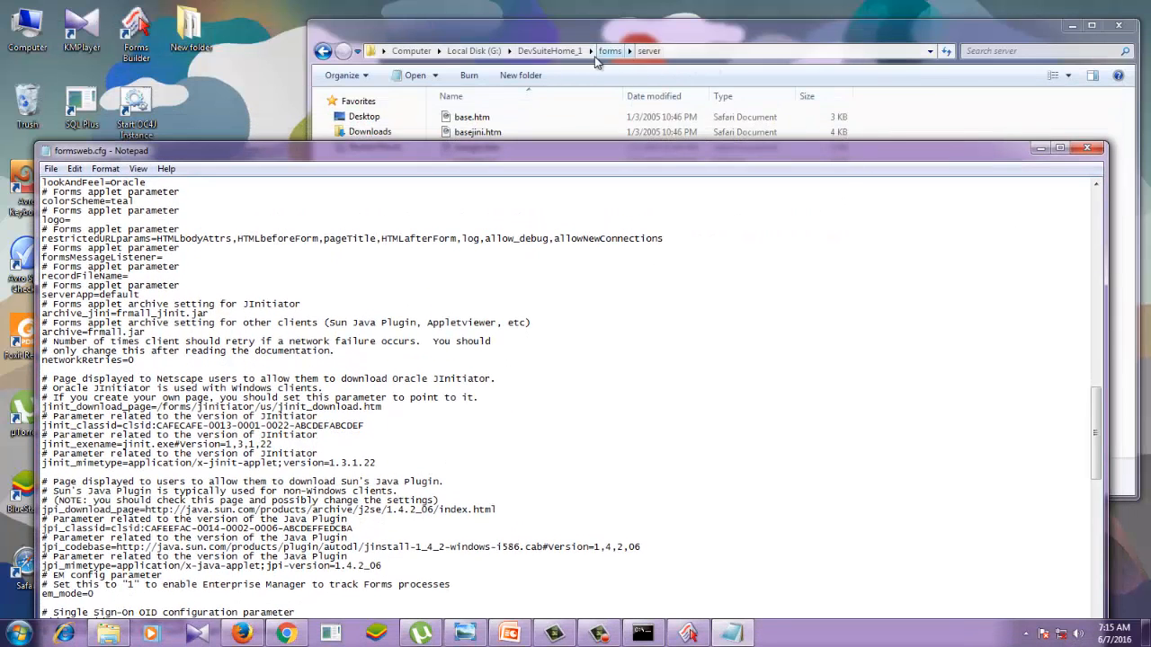
pyautogui.click(1116, 30)
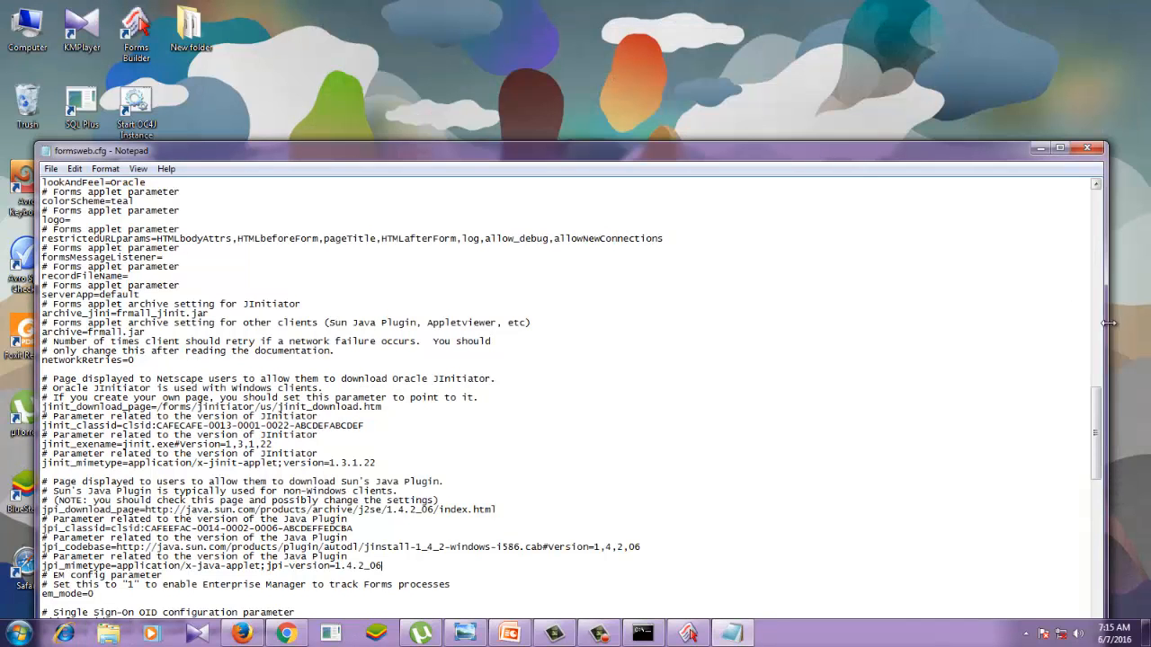
pyautogui.moveTo(1108, 322); pyautogui.dragTo(845, 323)
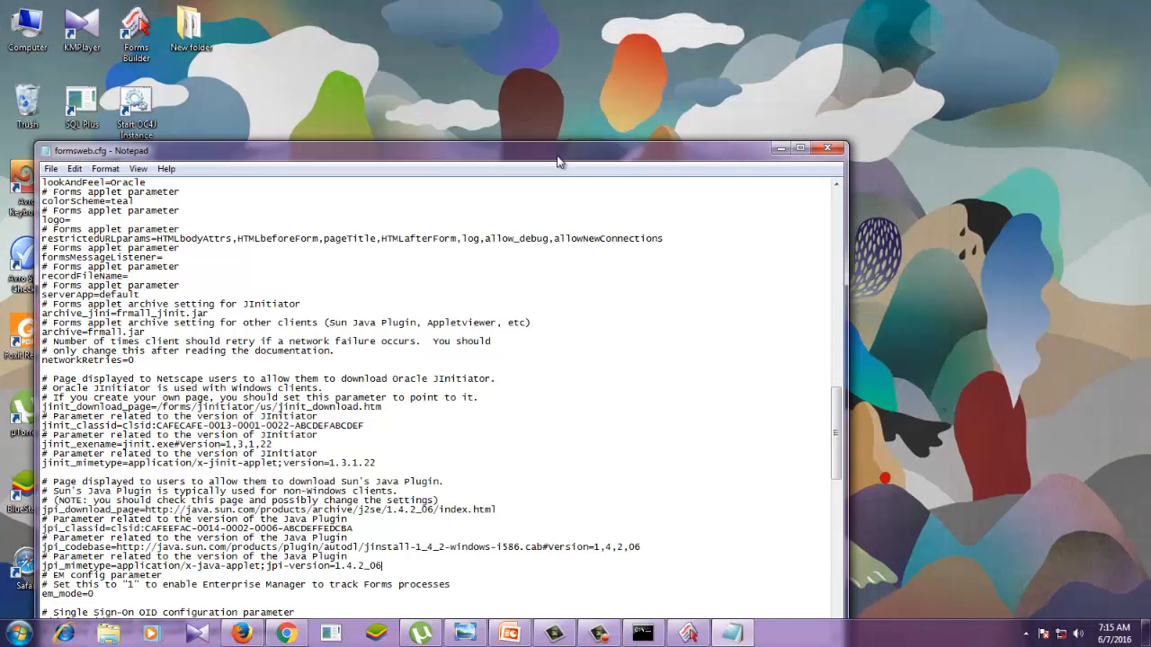
pyautogui.moveTo(558, 162); pyautogui.dragTo(844, 69)
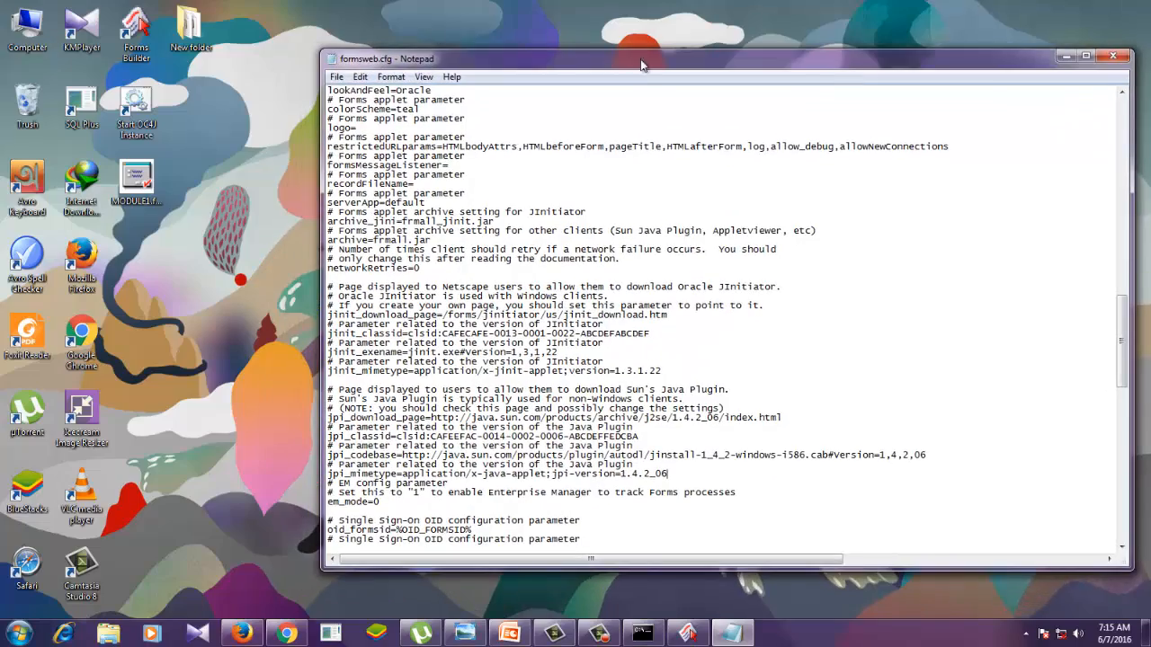
# - Open formsweb (3).cfg from the desktop's New folder and examine its applet size, archive and Java Plug-in version parameters
pyautogui.doubleClick(195, 34)
pyautogui.doubleClick(543, 140)
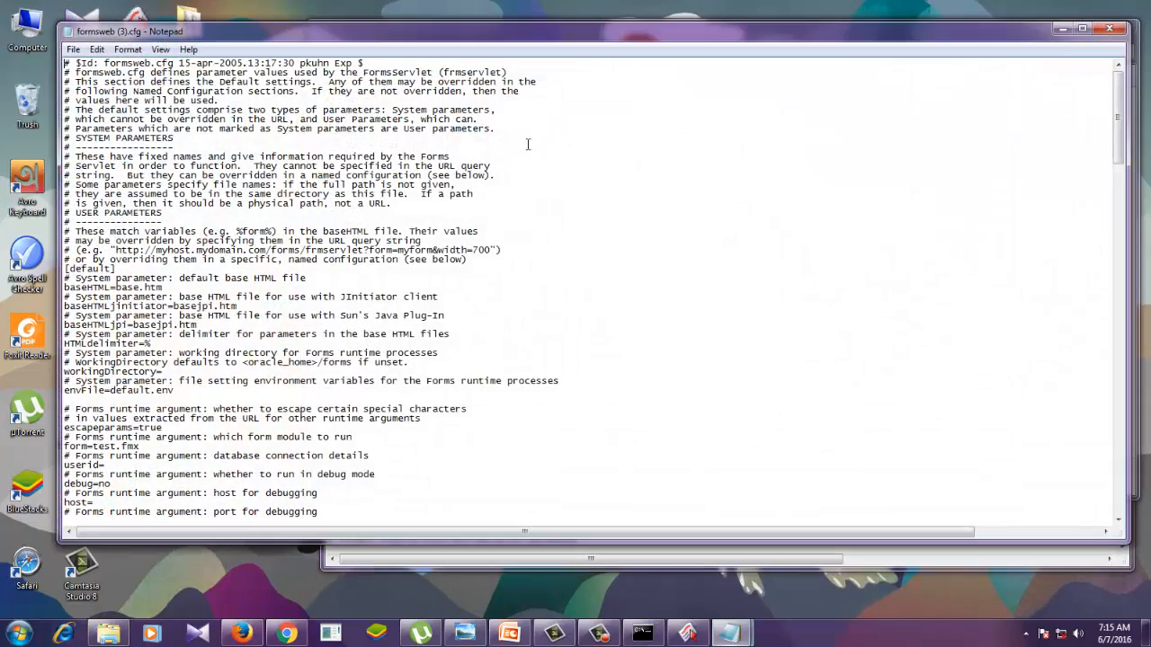
pyautogui.scroll(-3, 528, 346)
pyautogui.scroll(-3, 727, 278)
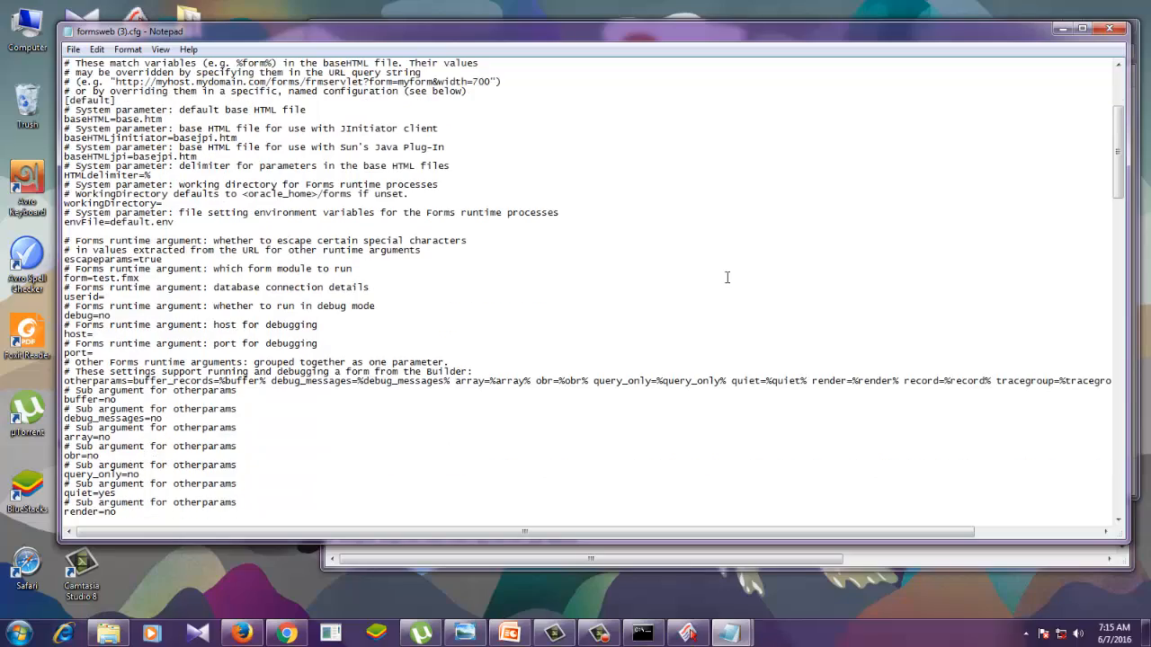
pyautogui.scroll(-17, 726, 278)
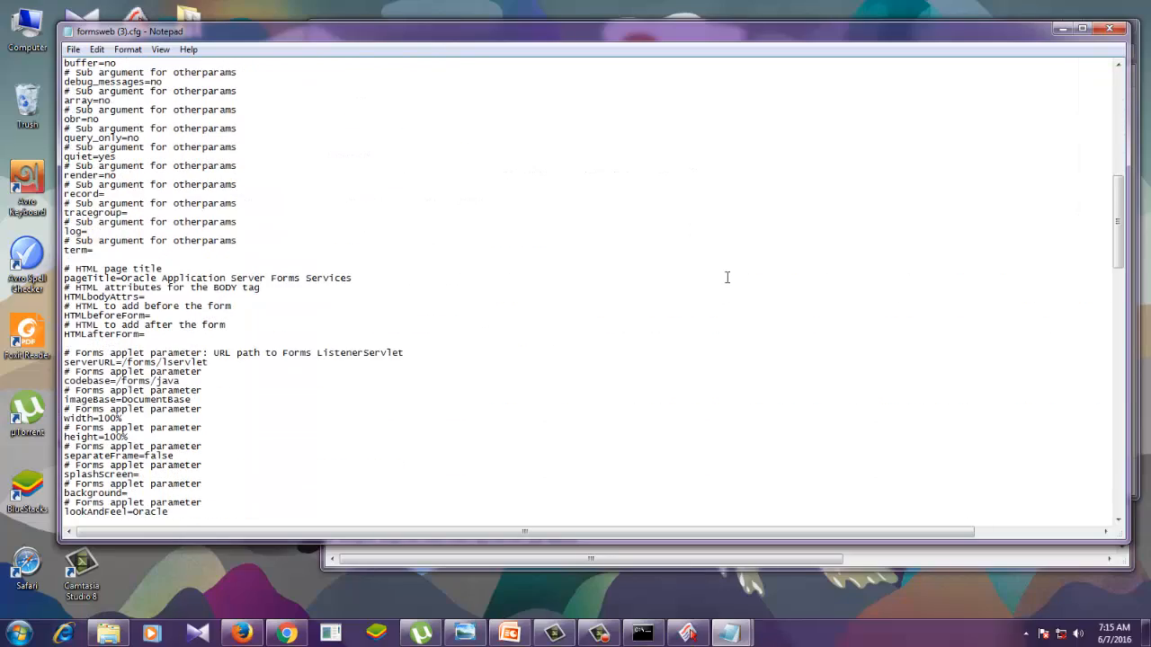
pyautogui.scroll(-12, 726, 278)
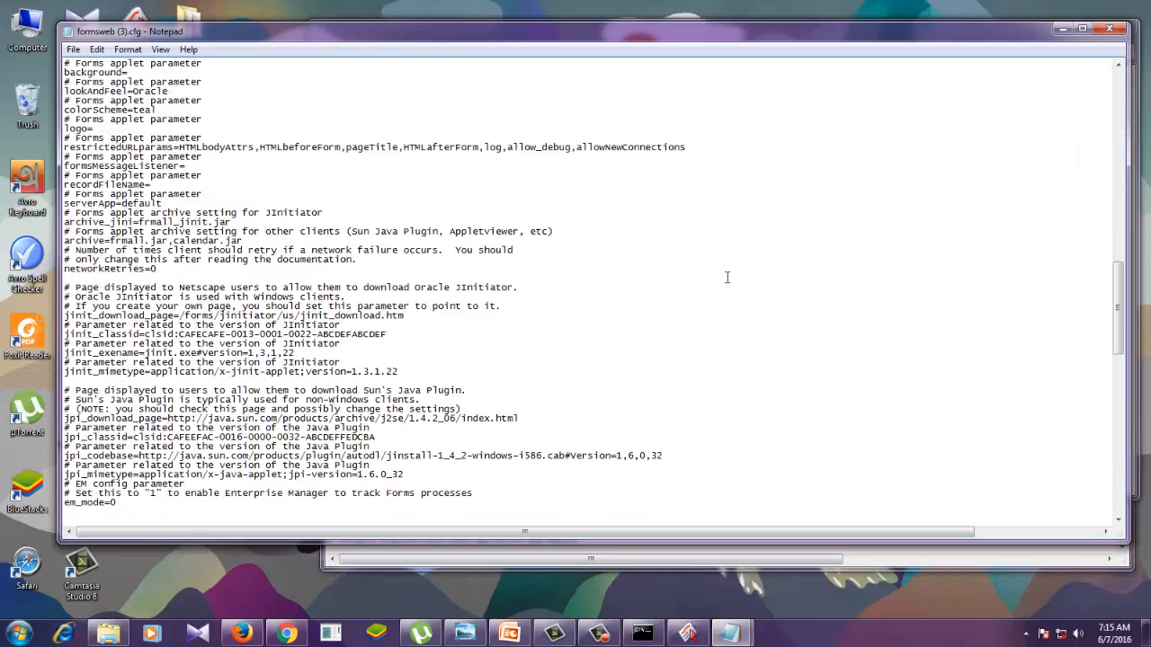
# - Move the formsweb (3).cfg window aside, make it narrower, and close the New folder window
pyautogui.moveTo(623, 43); pyautogui.dragTo(426, 103)
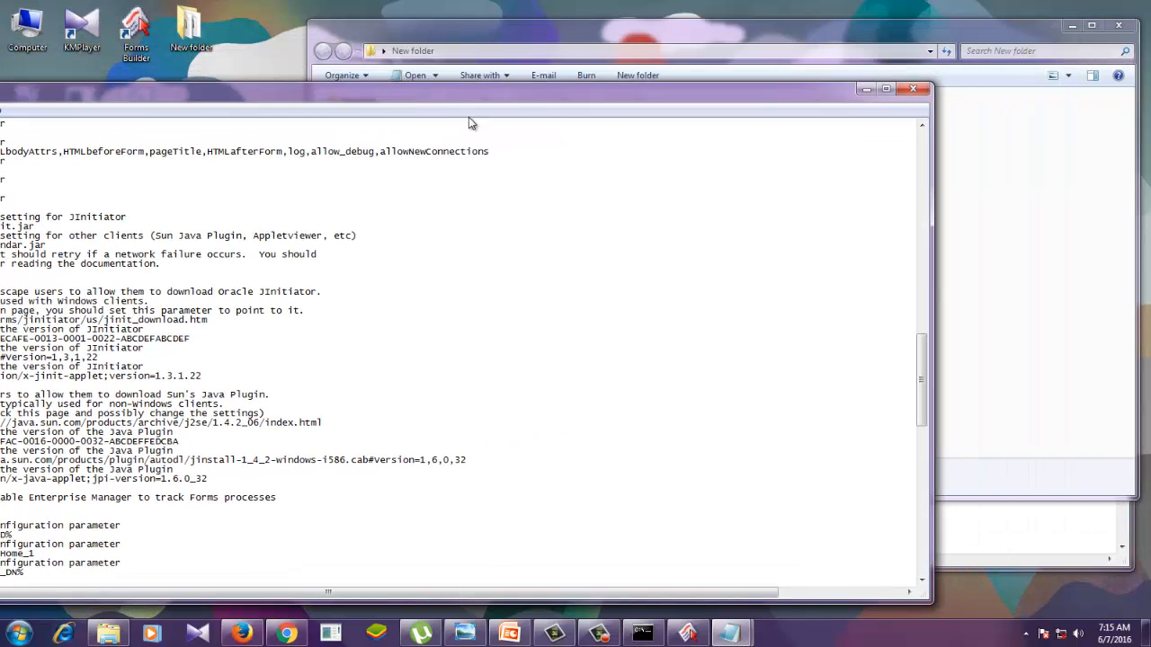
pyautogui.moveTo(930, 269); pyautogui.dragTo(513, 260)
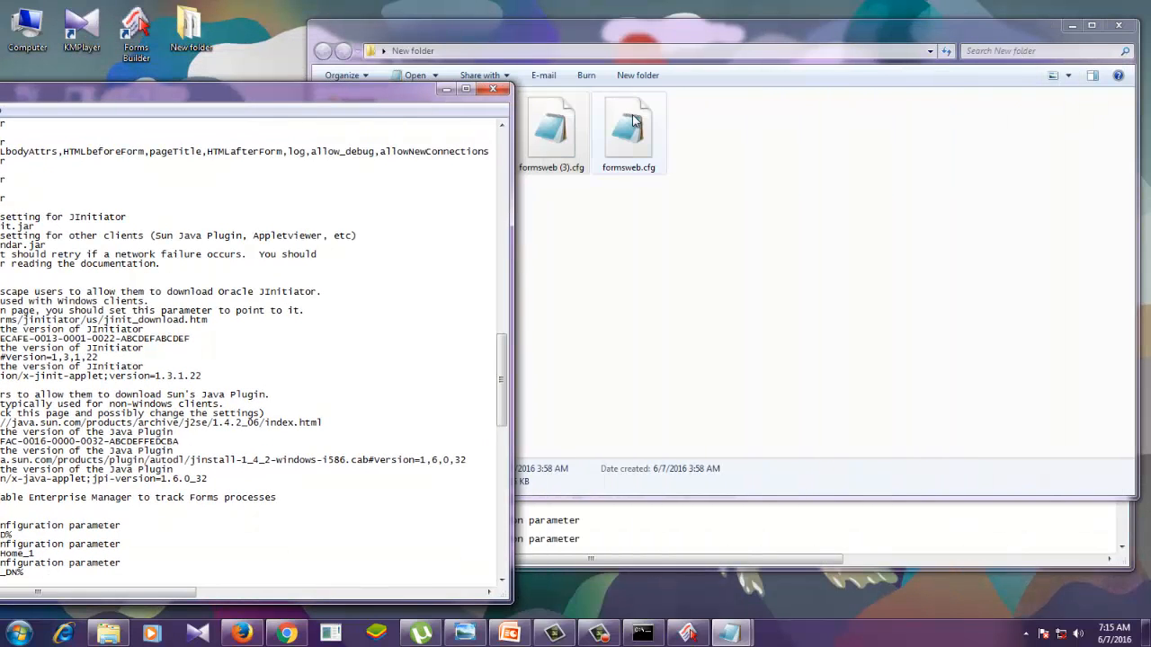
pyautogui.click(1118, 26)
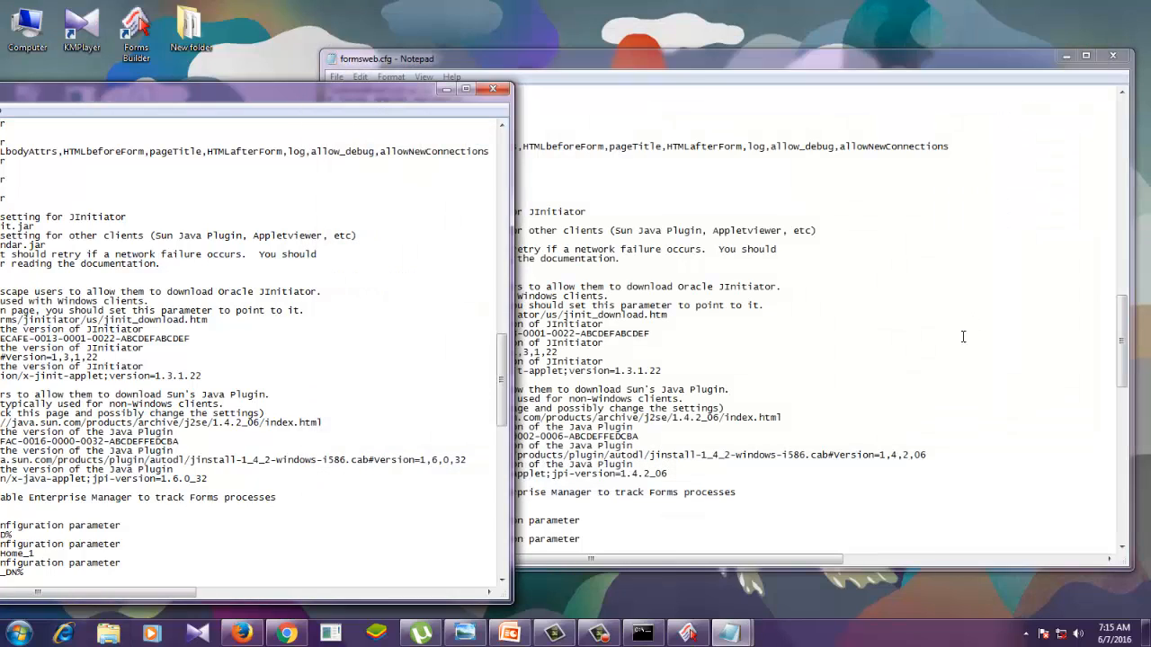
# - Narrow the formsweb.cfg window and arrange it side by side with formsweb (3).cfg, aligned at the same height
pyautogui.moveTo(893, 58); pyautogui.dragTo(746, 121)
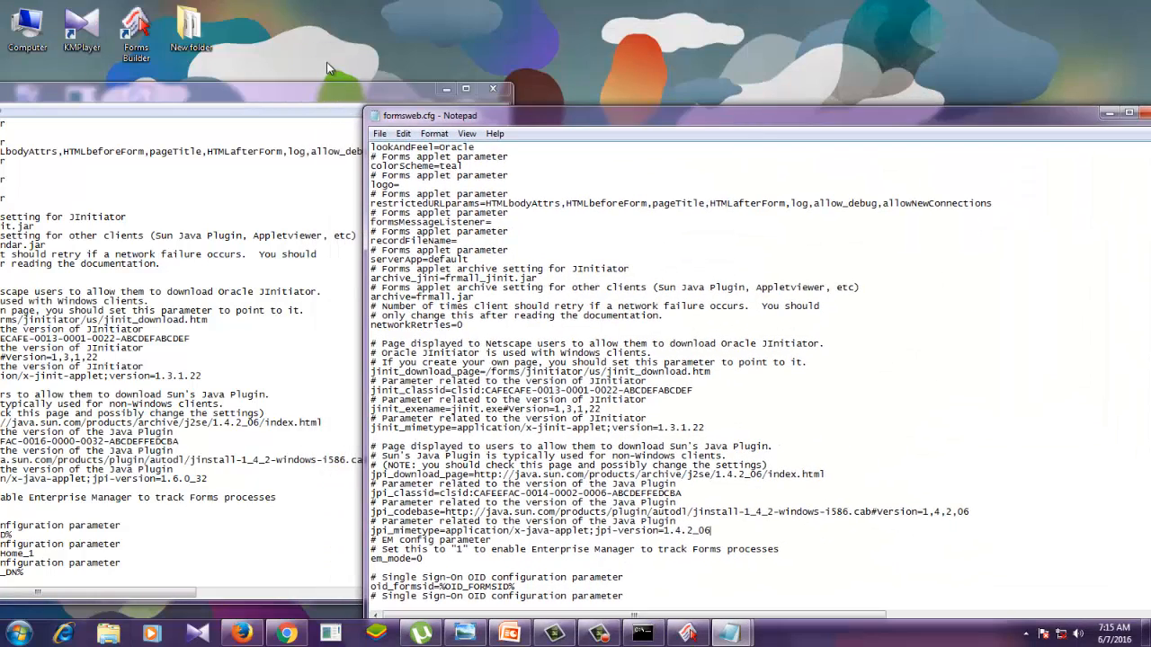
pyautogui.moveTo(309, 96); pyautogui.dragTo(342, 39)
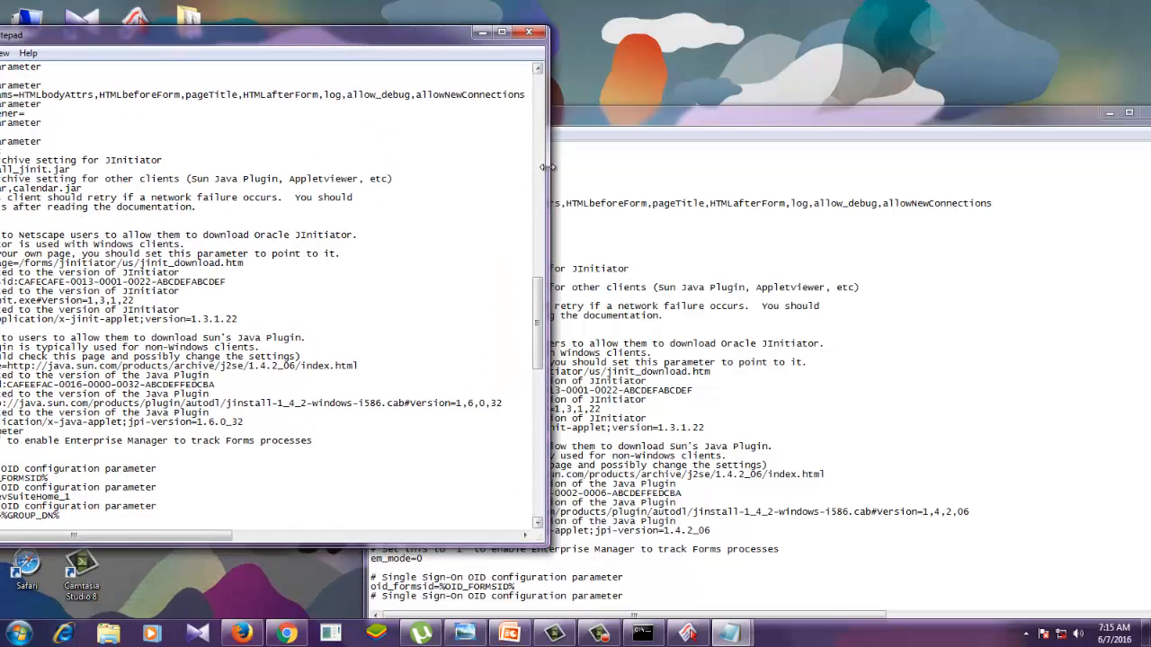
pyautogui.moveTo(537, 165); pyautogui.dragTo(528, 162)
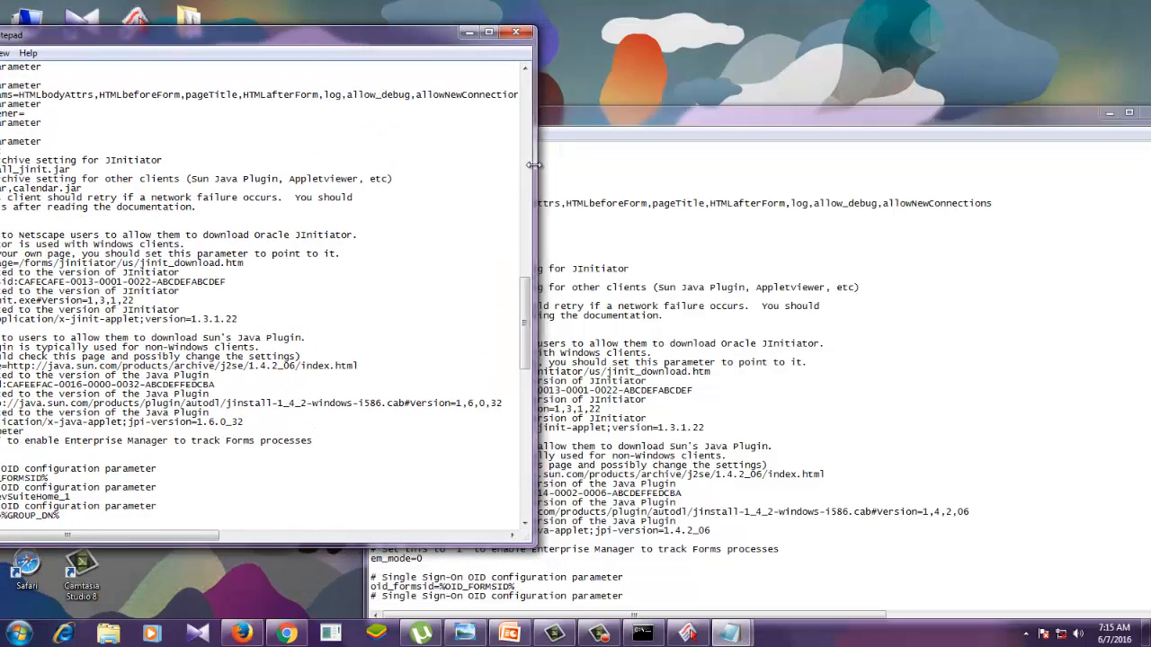
pyautogui.click(713, 131)
pyautogui.moveTo(712, 131); pyautogui.dragTo(594, 88)
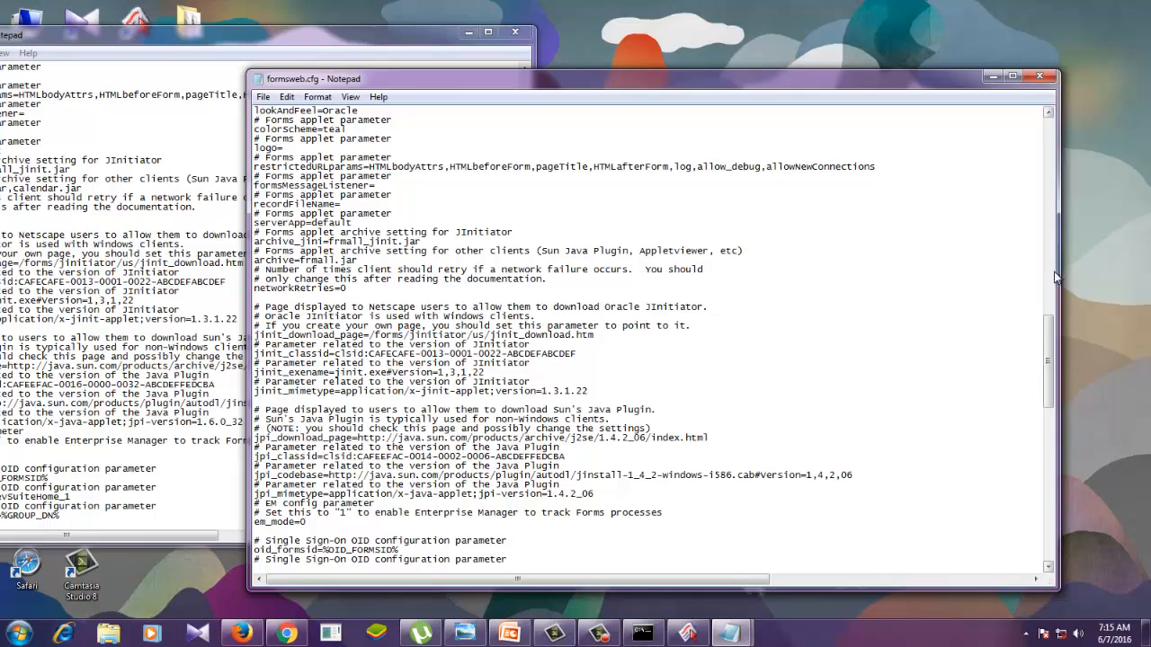
pyautogui.moveTo(1058, 264); pyautogui.dragTo(904, 264)
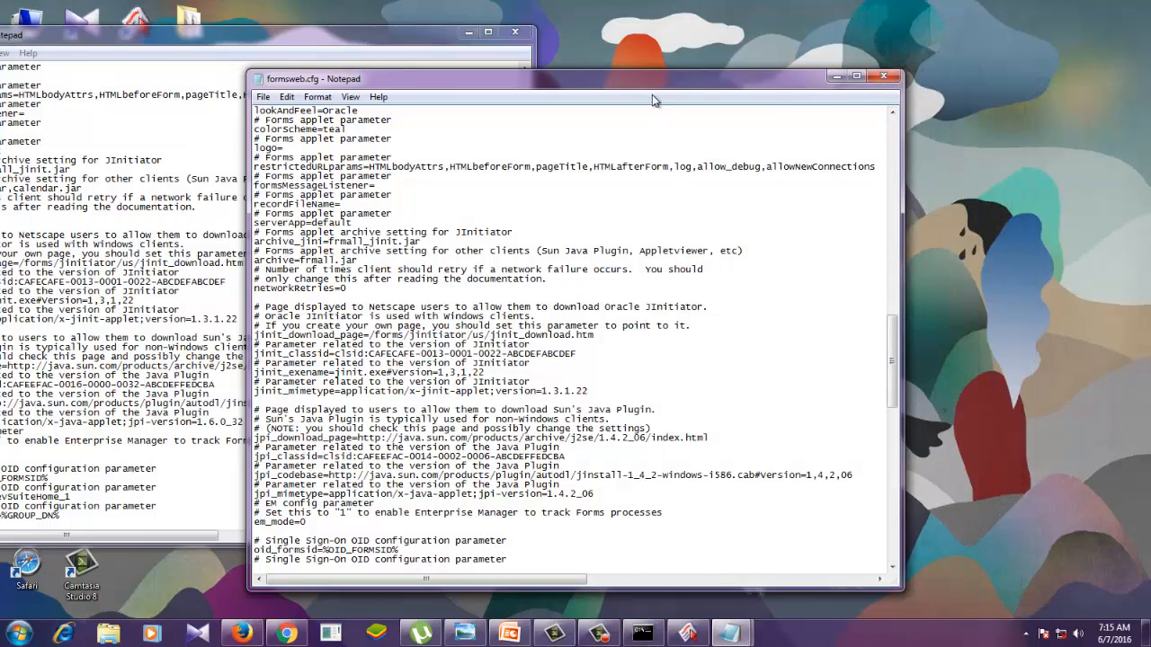
pyautogui.moveTo(675, 87); pyautogui.dragTo(923, 56)
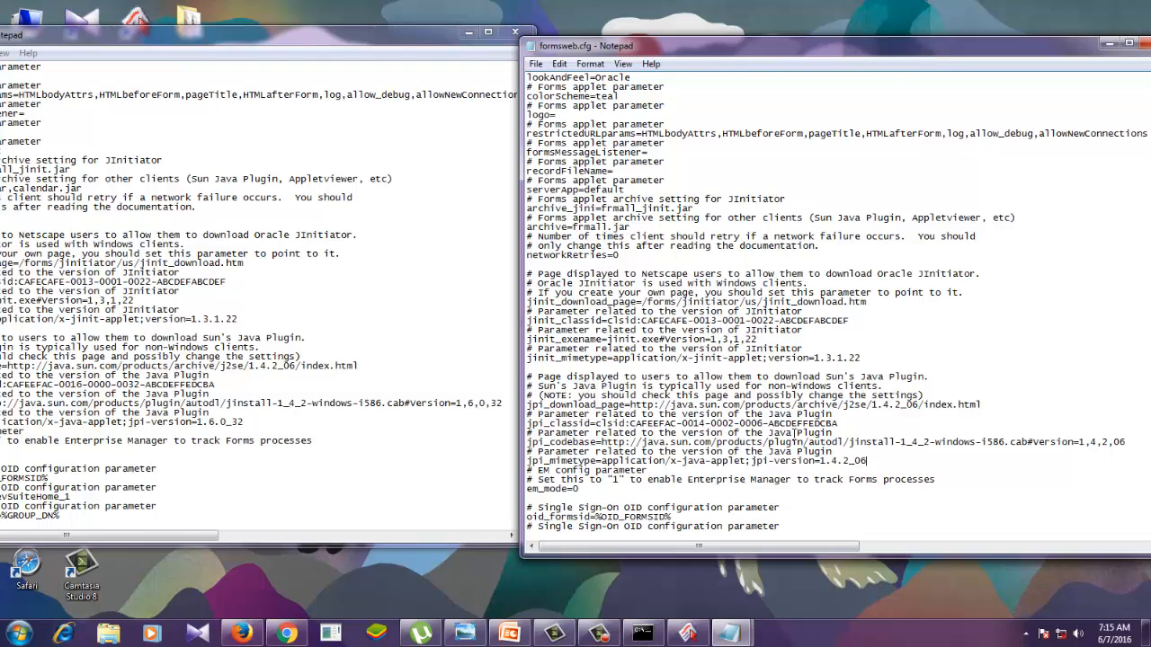
pyautogui.click(870, 458)
pyautogui.moveTo(765, 48); pyautogui.dragTo(769, 38)
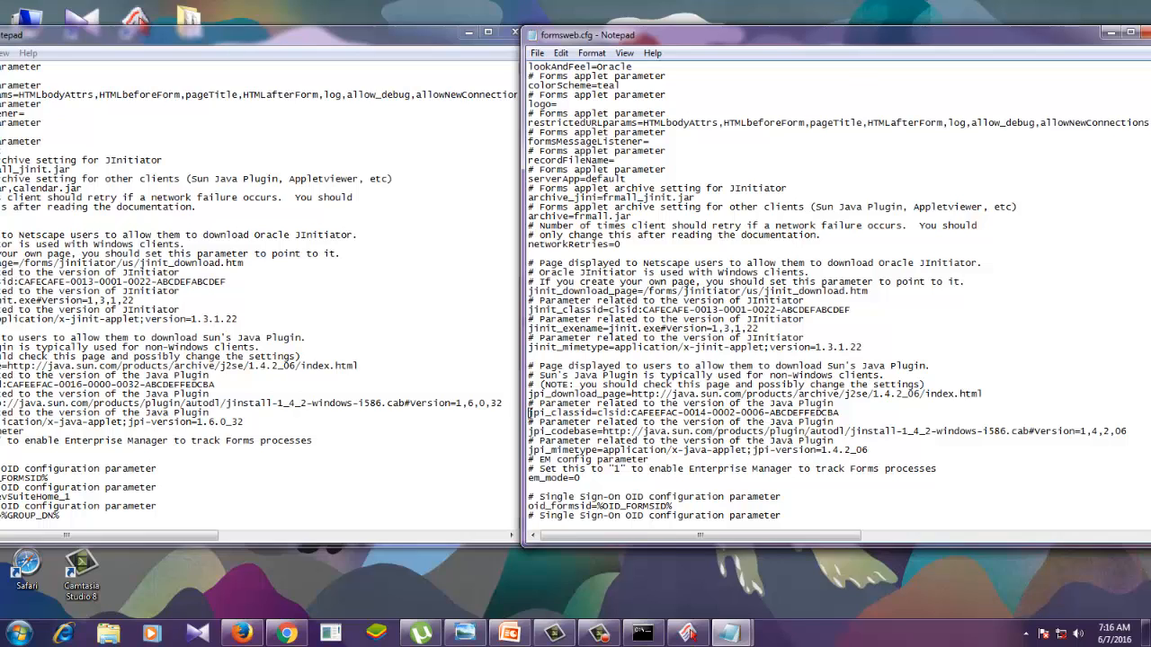
pyautogui.moveTo(528, 413); pyautogui.dragTo(846, 414)
pyautogui.click(865, 414)
pyautogui.click(706, 416)
pyautogui.press('Delete')
pyautogui.press('Delete')
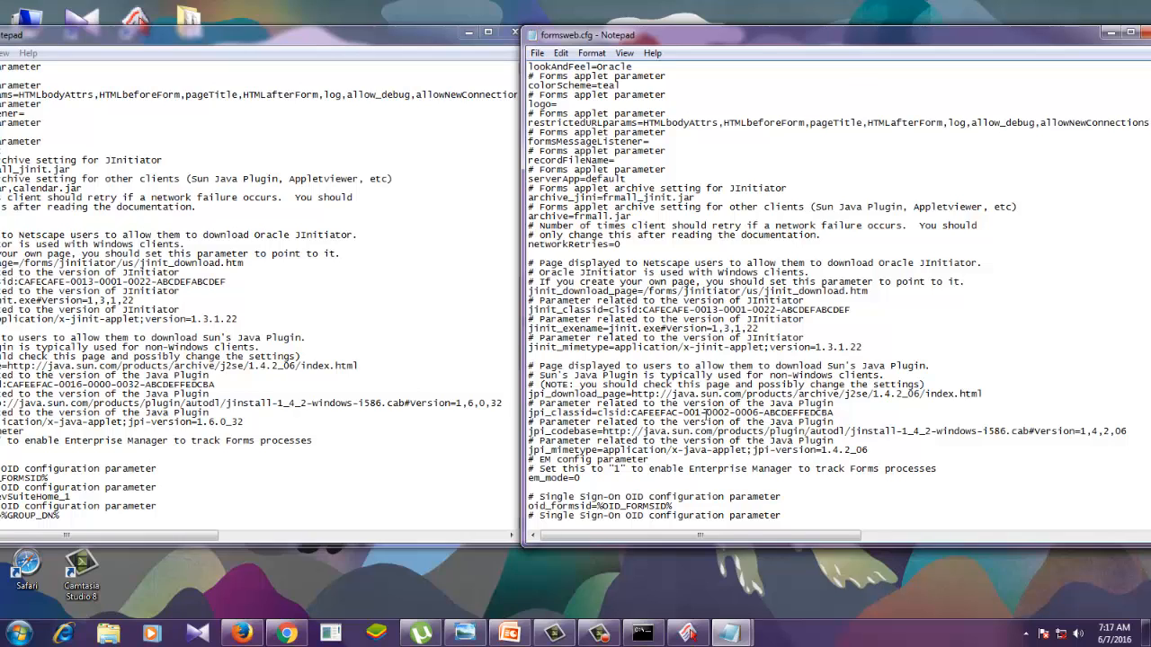
pyautogui.write('6-')
pyautogui.click(736, 412)
pyautogui.press('BackSpace')
pyautogui.write('0')
pyautogui.click(765, 412)
pyautogui.press('BackSpace')
pyautogui.write('32')
# - Set the version at the end of the jpi_codebase line in formsweb.cfg to 1,6,0,32
pyautogui.moveTo(529, 431); pyautogui.dragTo(1070, 432)
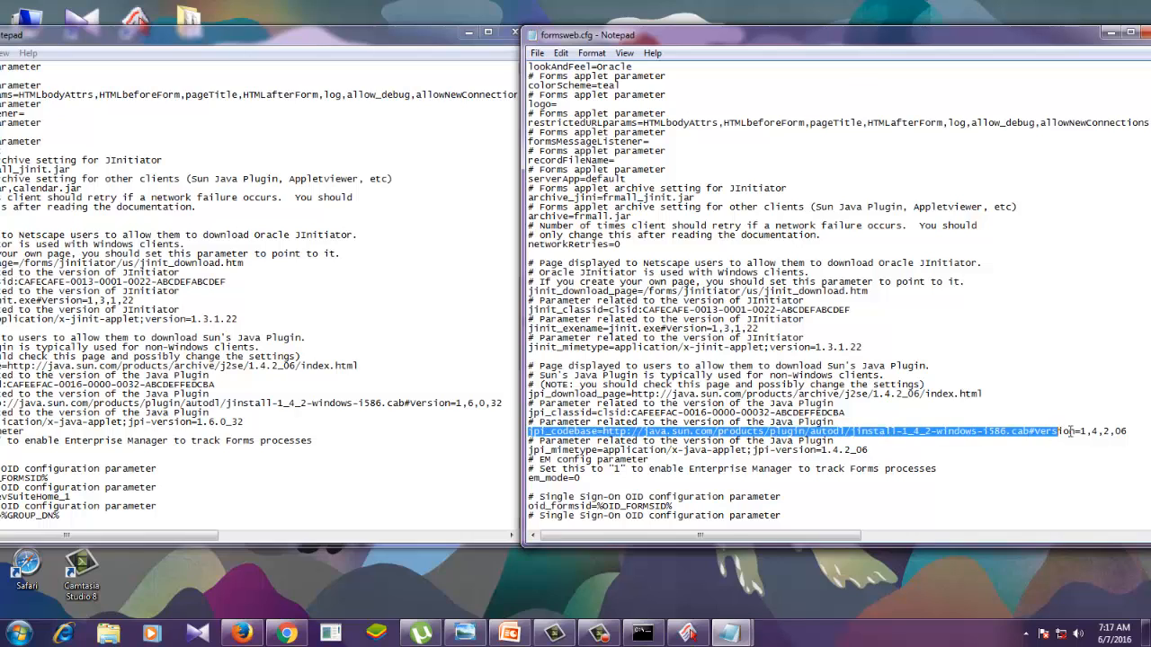
pyautogui.doubleClick(1114, 430)
pyautogui.click(1086, 504)
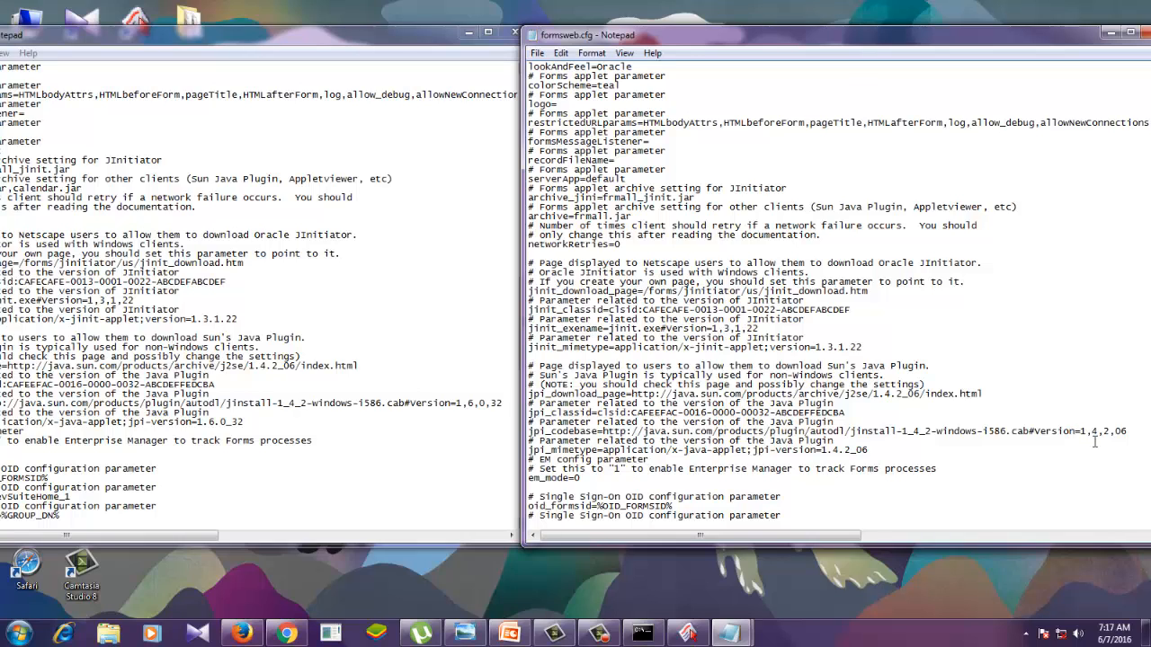
pyautogui.press('BackSpace')
pyautogui.write('6')
pyautogui.click(1108, 430)
pyautogui.press('BackSpace')
pyautogui.write('0')
pyautogui.click(1132, 432)
pyautogui.press('BackSpace')
pyautogui.write('32')
# - Set jpi-version to 1.6.0_32 in the jpi_mimetype line of formsweb.cfg
pyautogui.moveTo(868, 449); pyautogui.dragTo(741, 450)
pyautogui.moveTo(869, 449); pyautogui.dragTo(747, 450)
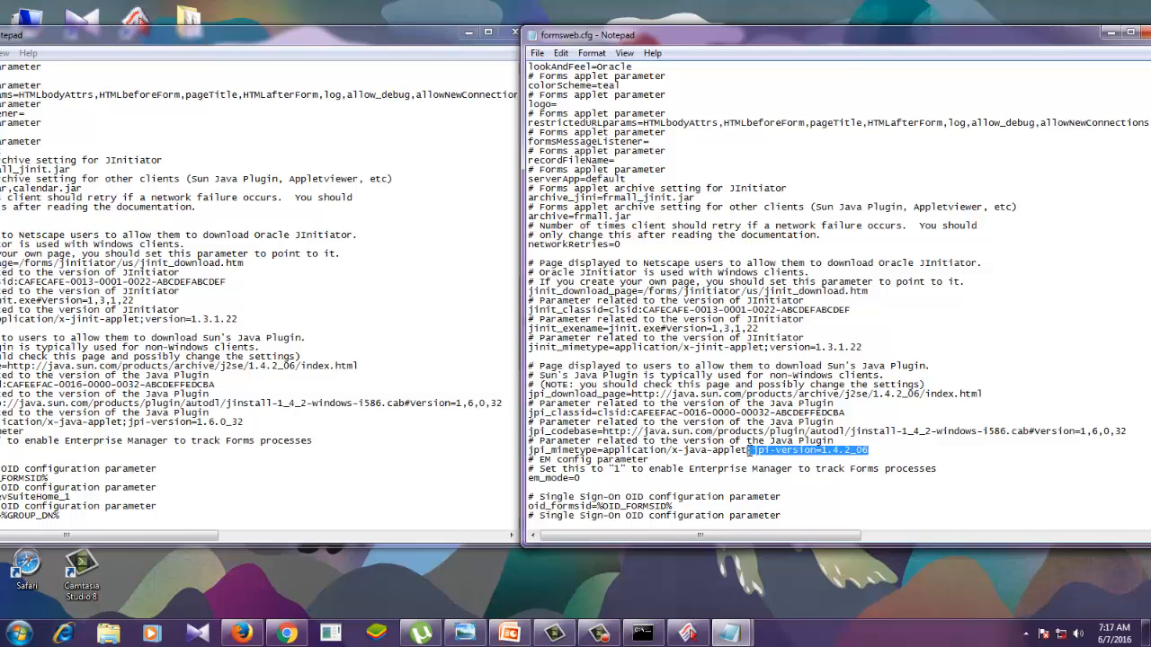
pyautogui.click(899, 451)
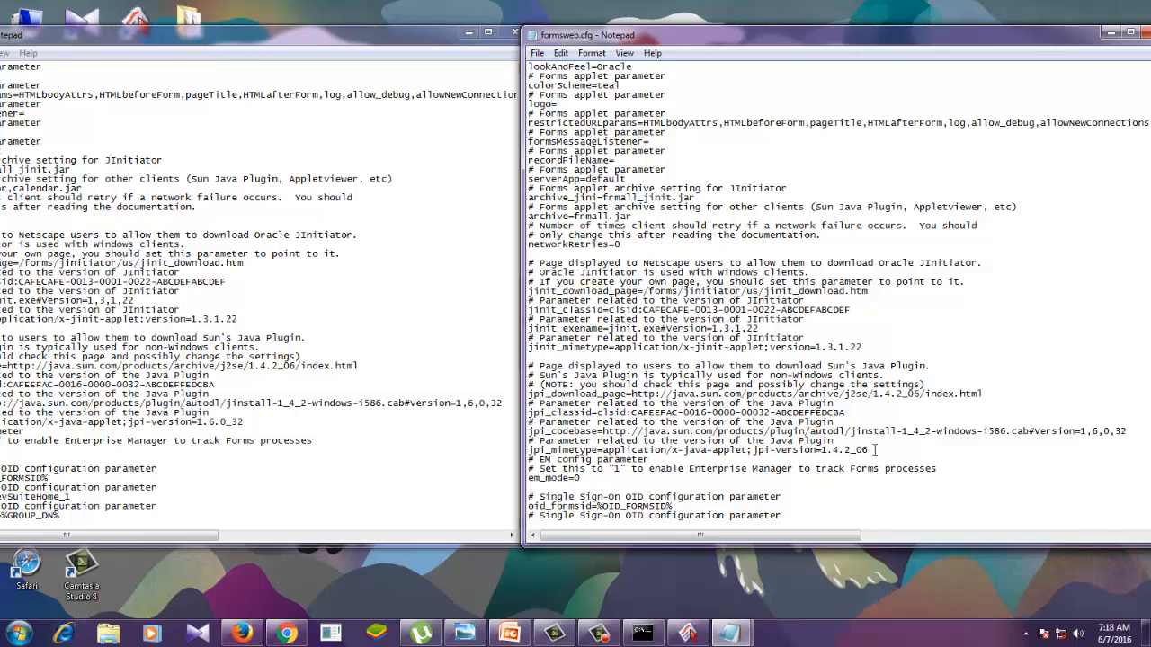
pyautogui.click(838, 449)
pyautogui.press('BackSpace')
pyautogui.write('6')
pyautogui.press('Right')
pyautogui.press('Right')
pyautogui.press('BackSpace')
pyautogui.write('0')
pyautogui.press('BackSpace')
pyautogui.press('BackSpace')
pyautogui.write('32')
# - Examine the rest of formsweb (3).cfg from the Java Plug-in parameters down to the [webutil] section at its end
pyautogui.click(416, 270)
pyautogui.moveTo(526, 324); pyautogui.dragTo(525, 380)
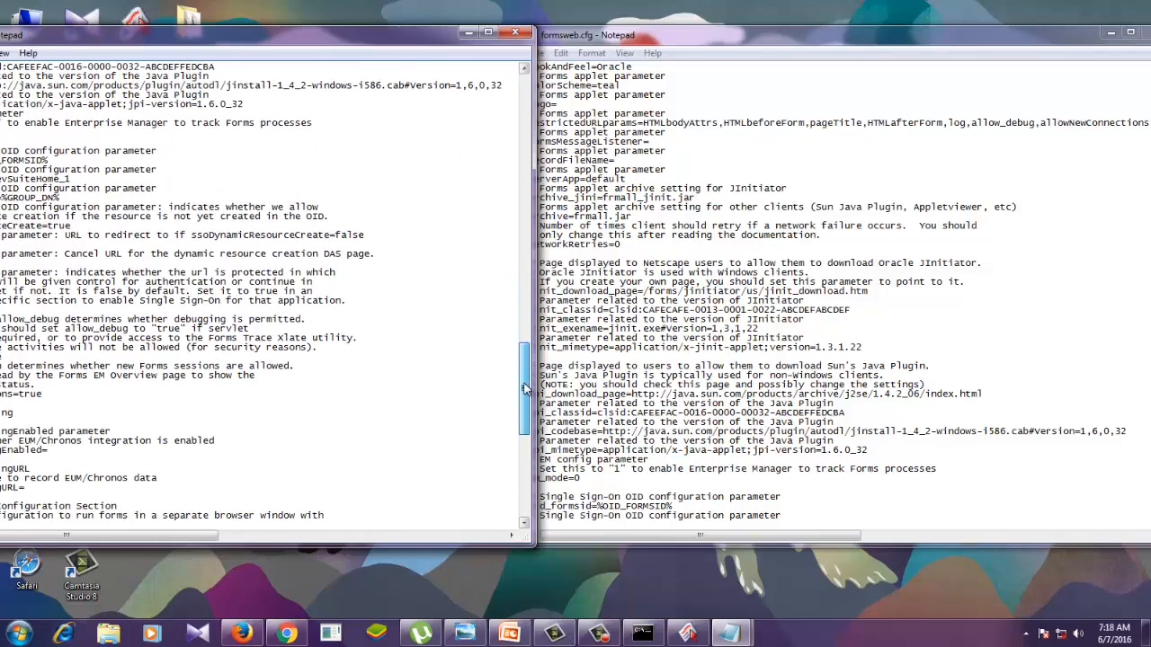
pyautogui.moveTo(290, 45); pyautogui.dragTo(433, 28)
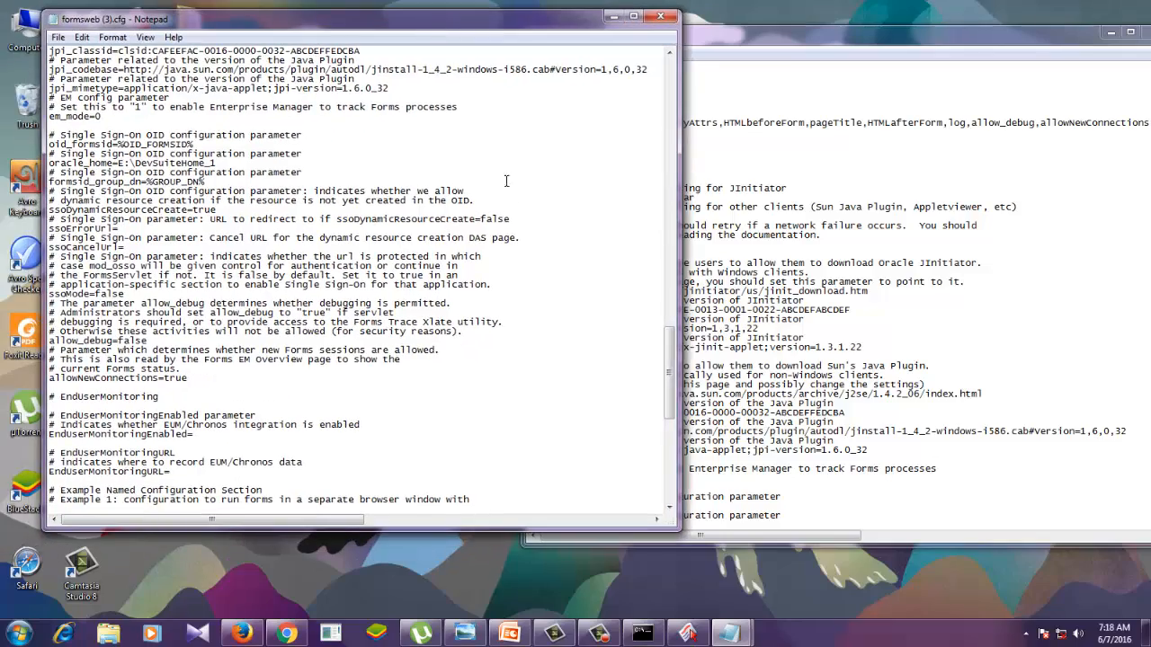
pyautogui.moveTo(670, 368)
pyautogui.mouseDown()
pyautogui.moveTo(668, 454)
pyautogui.moveTo(673, 382)
pyautogui.mouseUp()
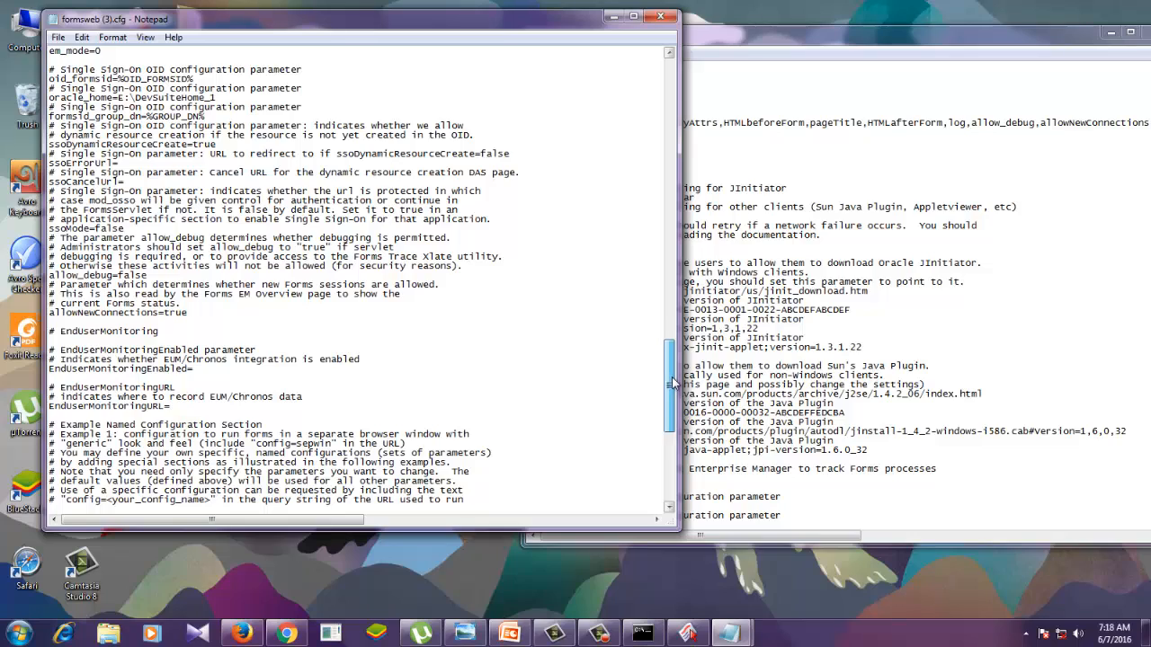
pyautogui.scroll(4, 672, 382)
pyautogui.scroll(2, 600, 391)
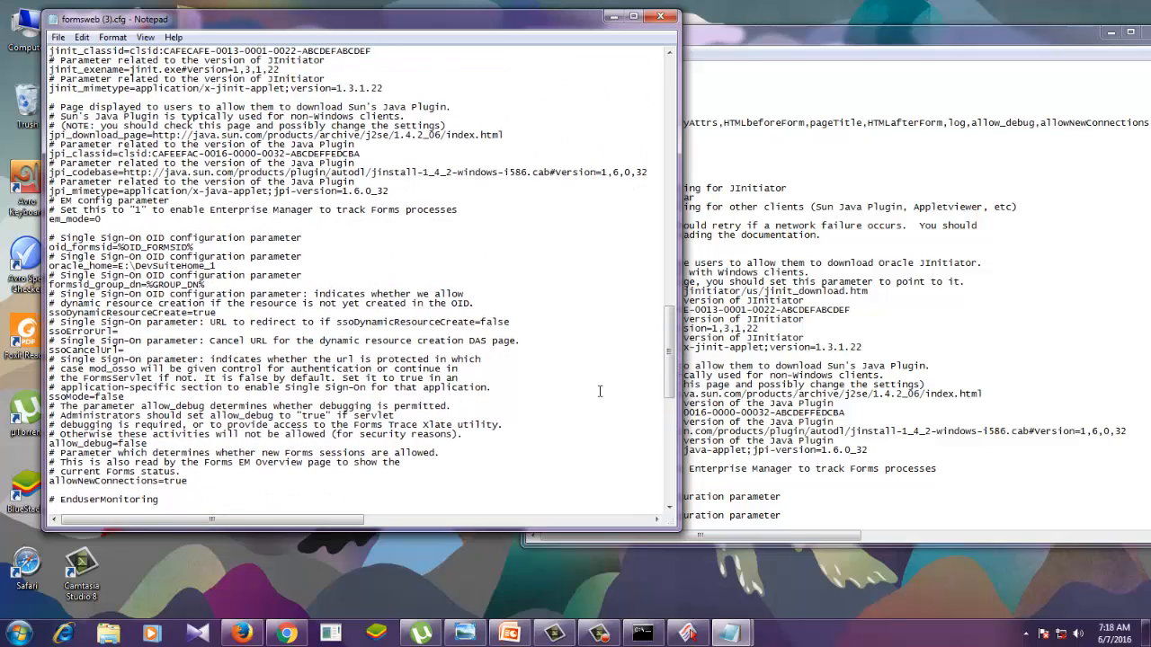
pyautogui.scroll(1, 290, 429)
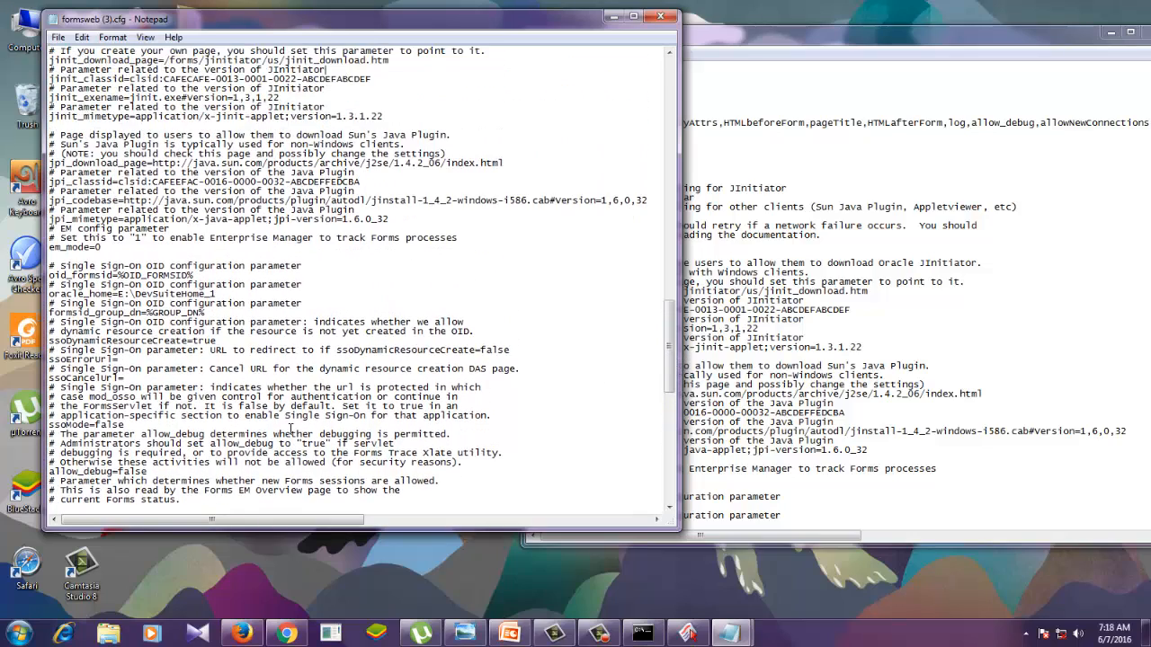
pyautogui.scroll(1, 290, 429)
pyautogui.scroll(1, 290, 428)
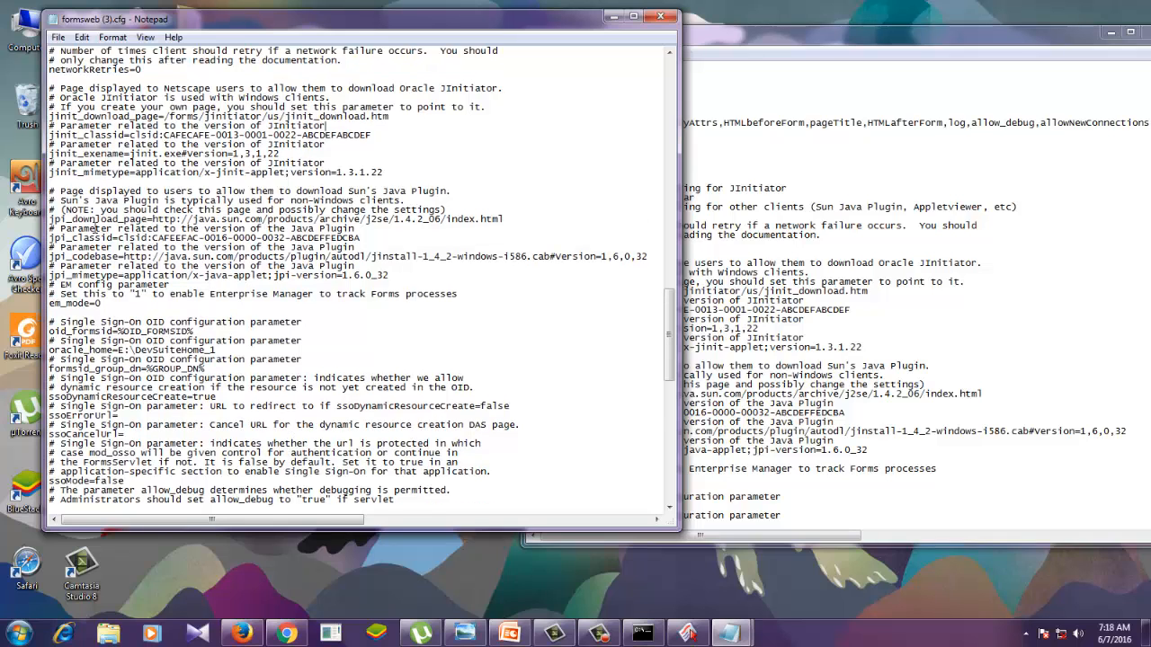
pyautogui.scroll(-3, 348, 364)
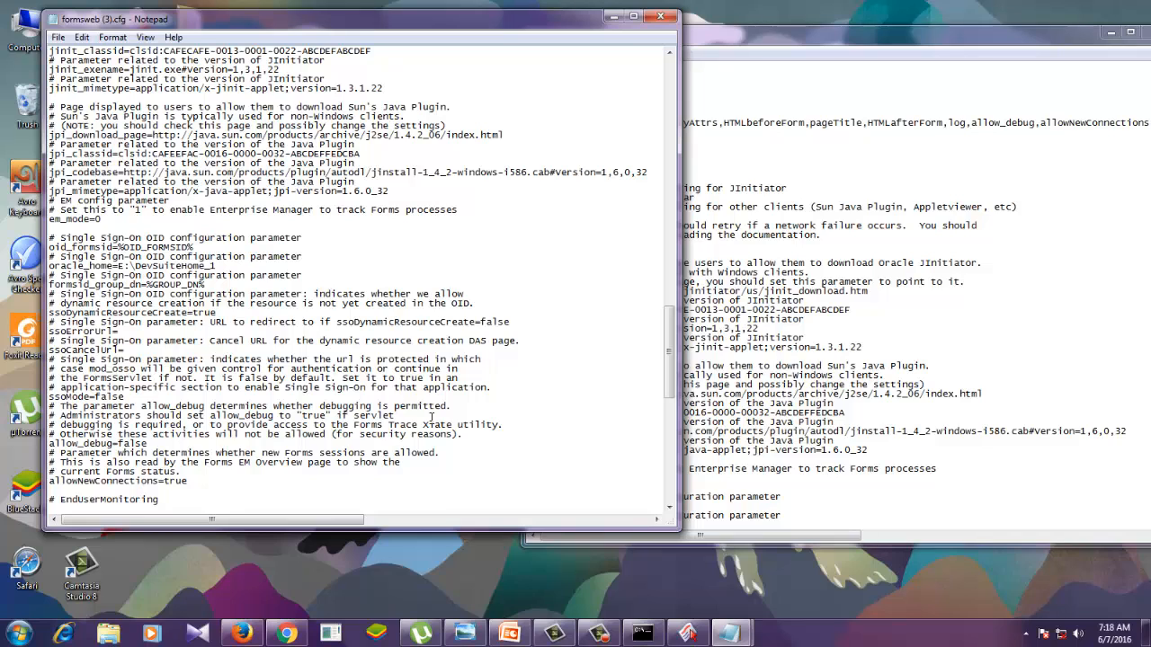
pyautogui.scroll(-2, 465, 427)
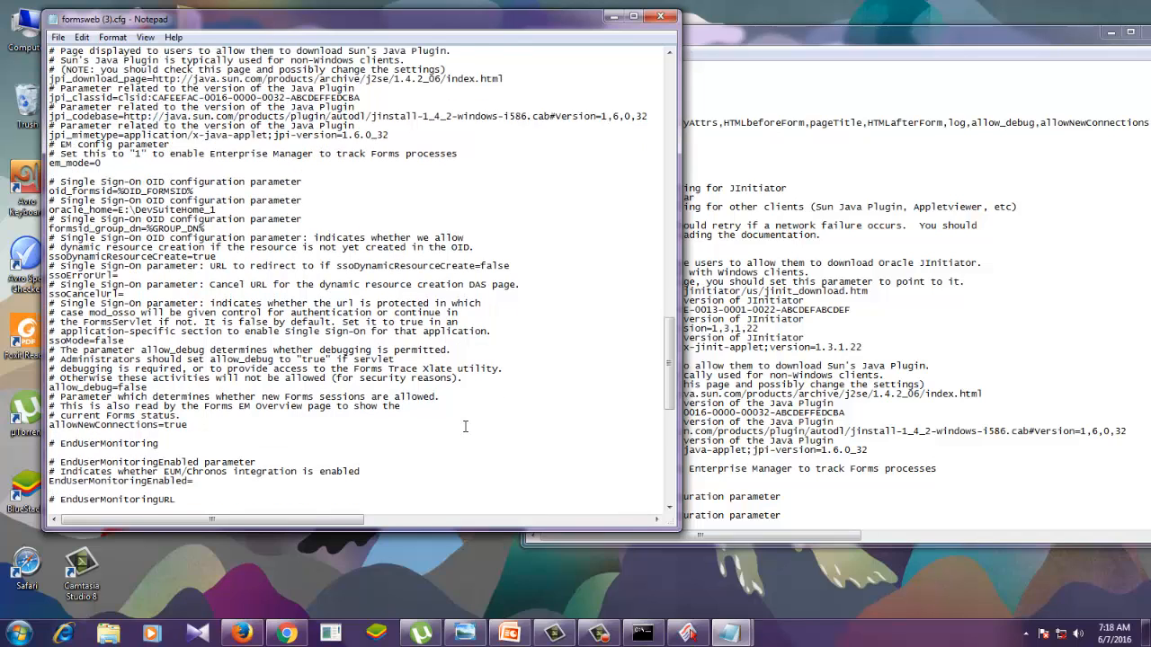
pyautogui.scroll(-5, 465, 426)
pyautogui.scroll(-5, 465, 426)
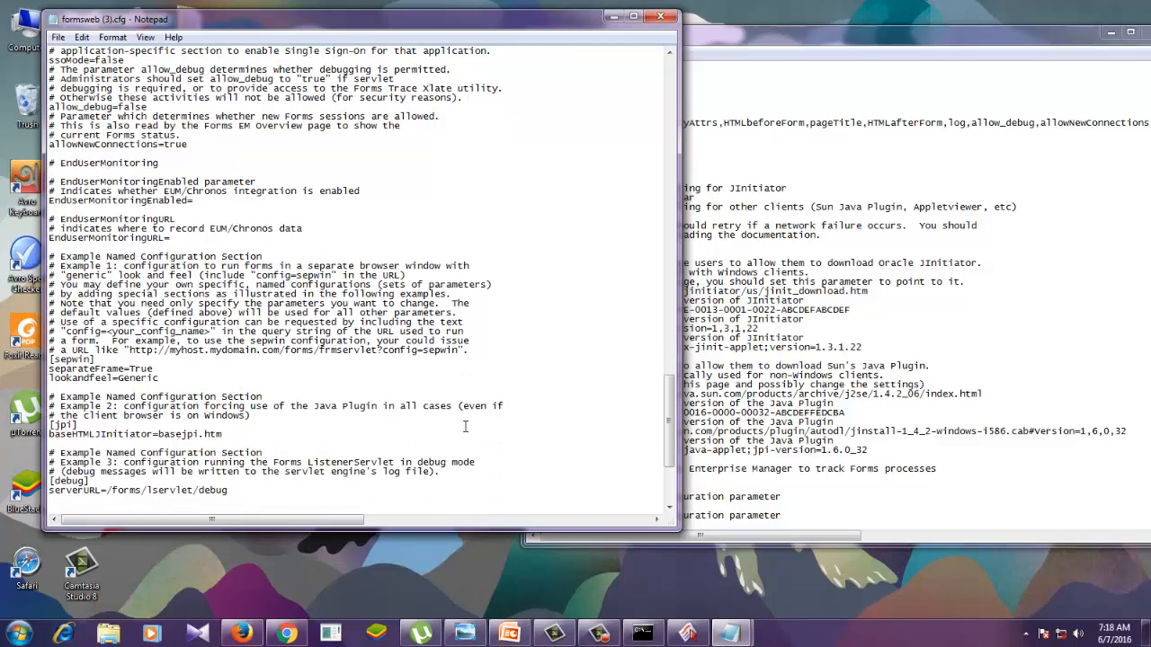
pyautogui.scroll(-3, 464, 426)
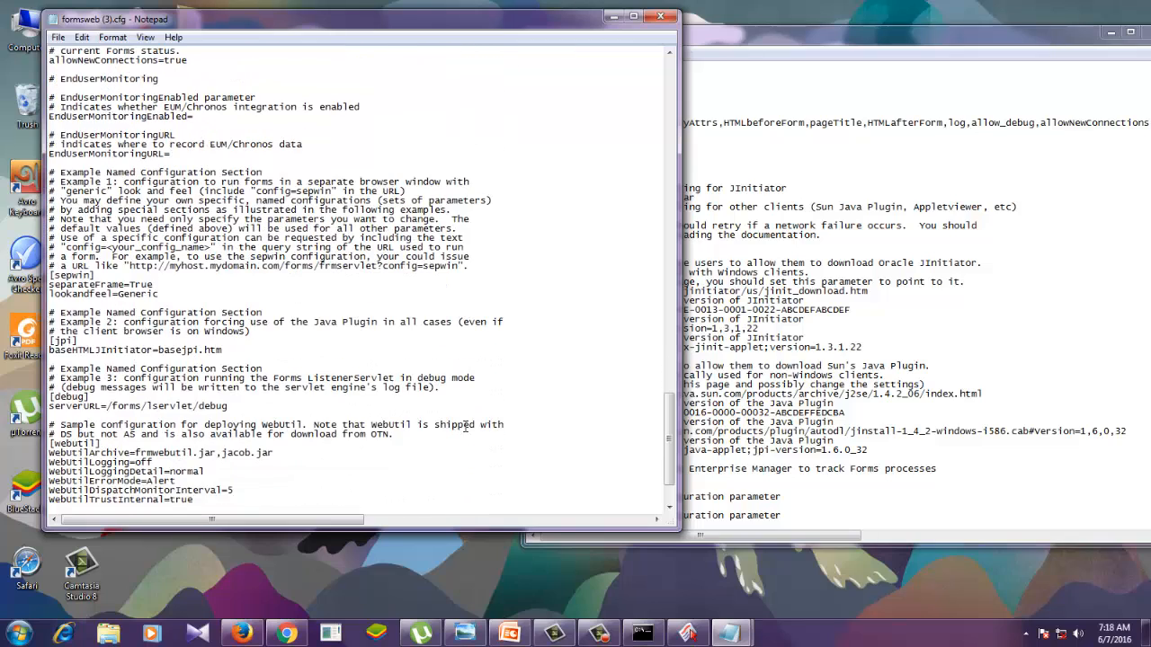
pyautogui.scroll(-3, 465, 426)
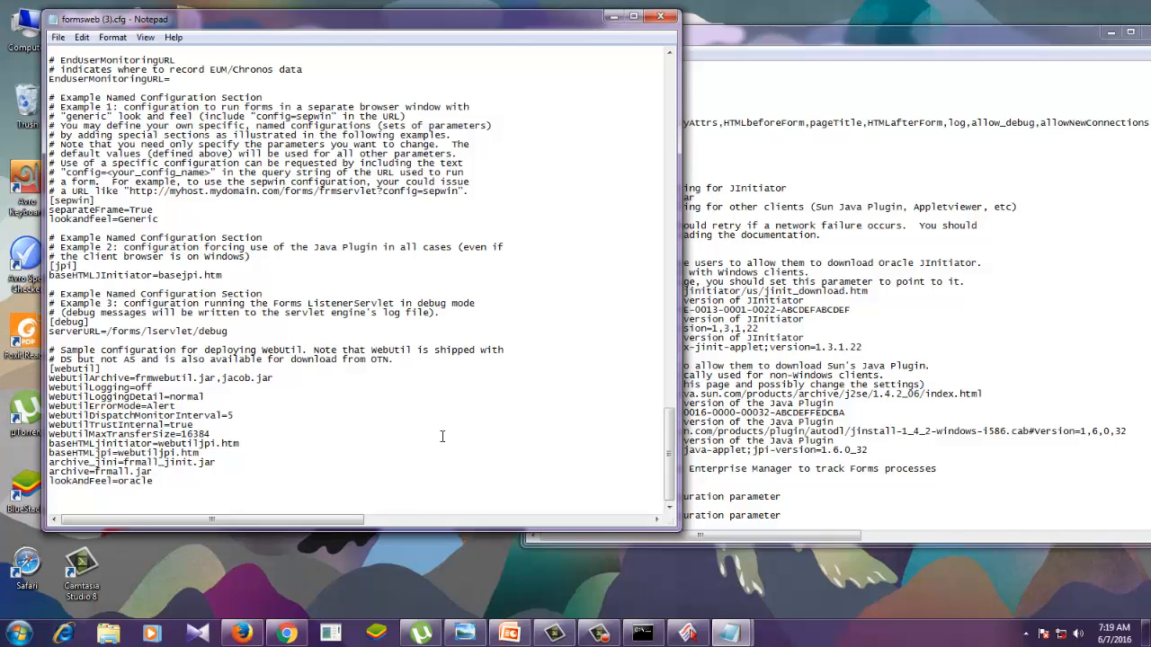
# - In the [webutil] section of formsweb.cfg, set baseHTMLjinitiator to webutiljpi.htm
pyautogui.click(957, 346)
pyautogui.scroll(-10, 845, 366)
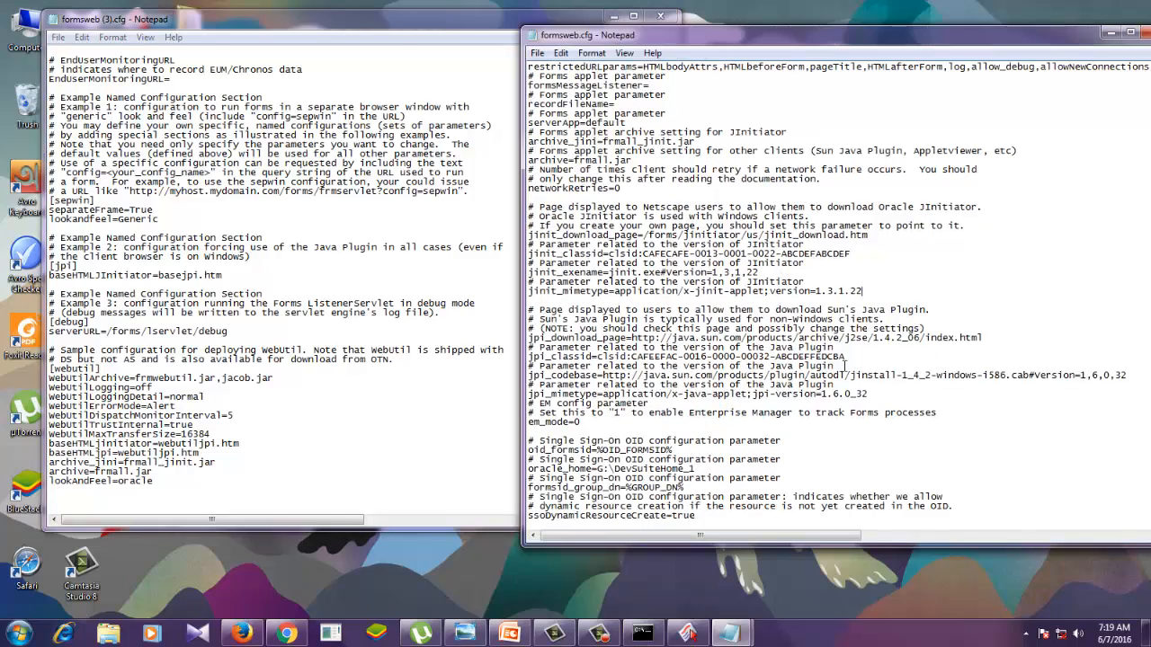
pyautogui.scroll(-8, 845, 366)
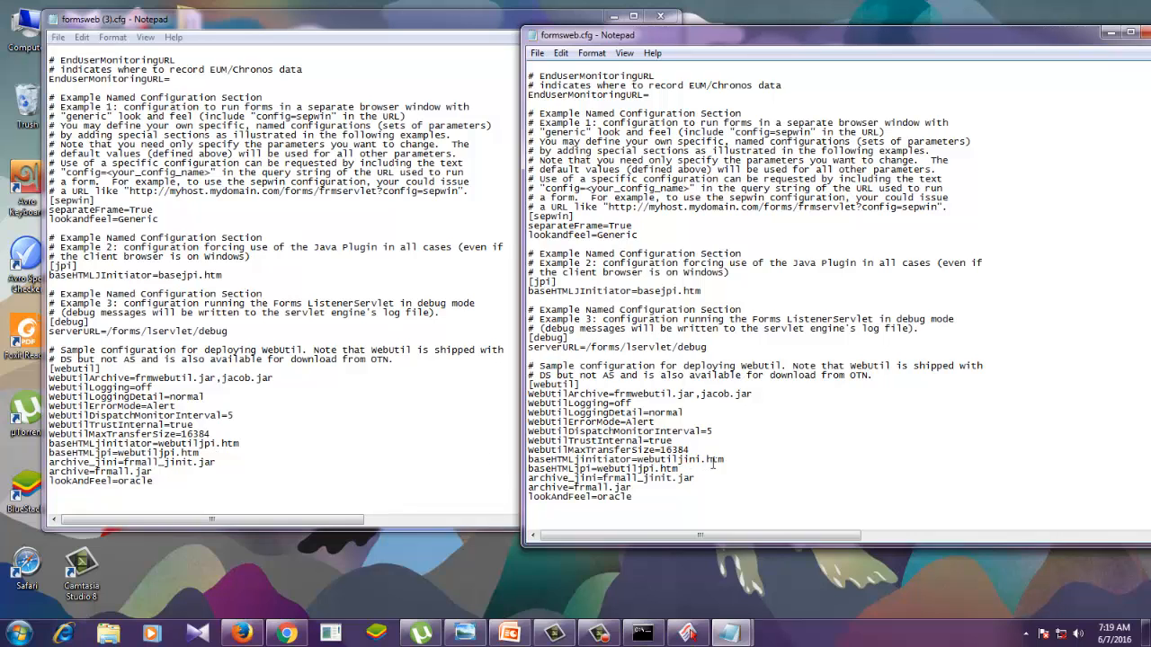
pyautogui.click(702, 460)
pyautogui.press('BackSpace')
pyautogui.press('BackSpace')
pyautogui.press('BackSpace')
pyautogui.write('pi')
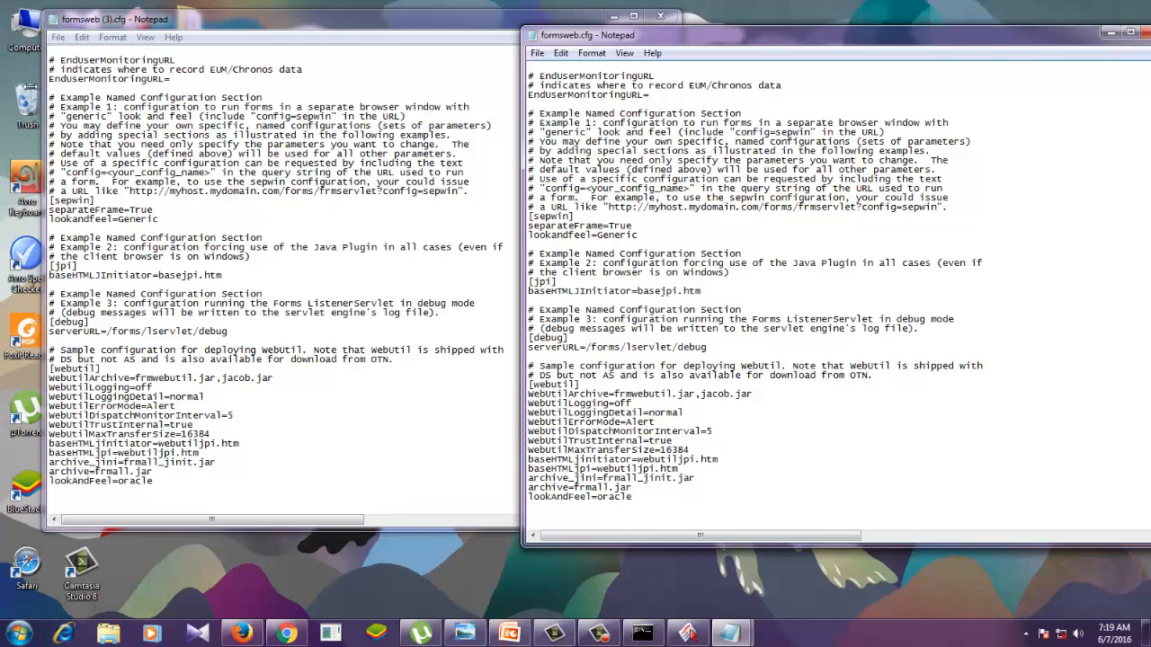
# - Close formsweb (3).cfg, then save formsweb.cfg and close it
pyautogui.click(377, 36)
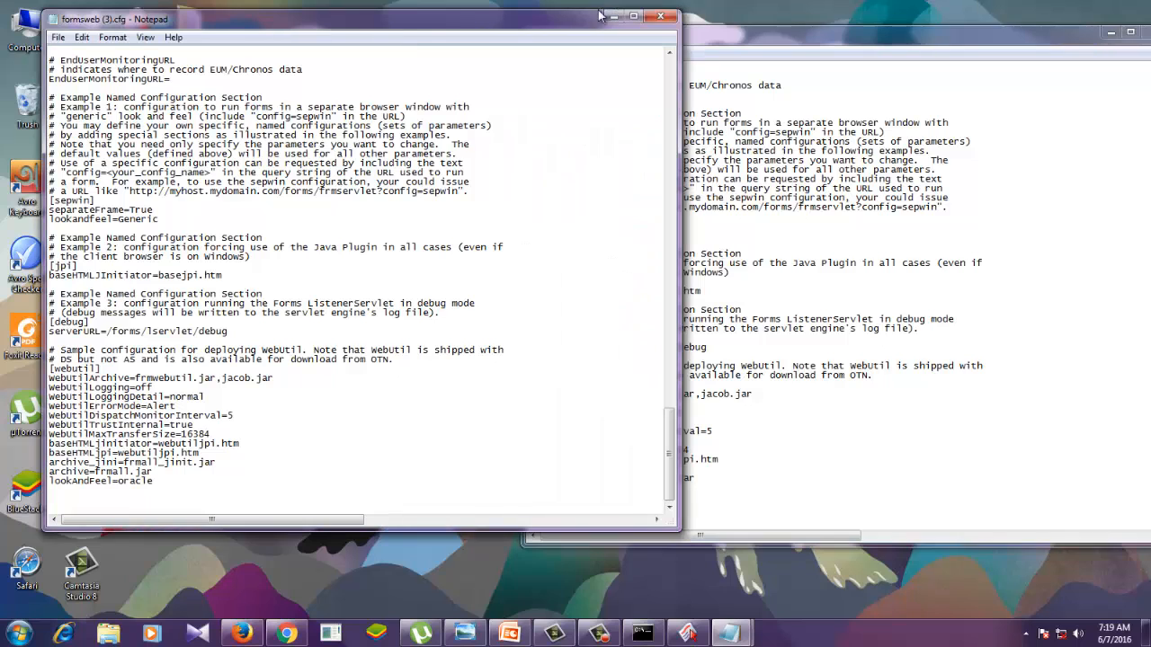
pyautogui.click(660, 16)
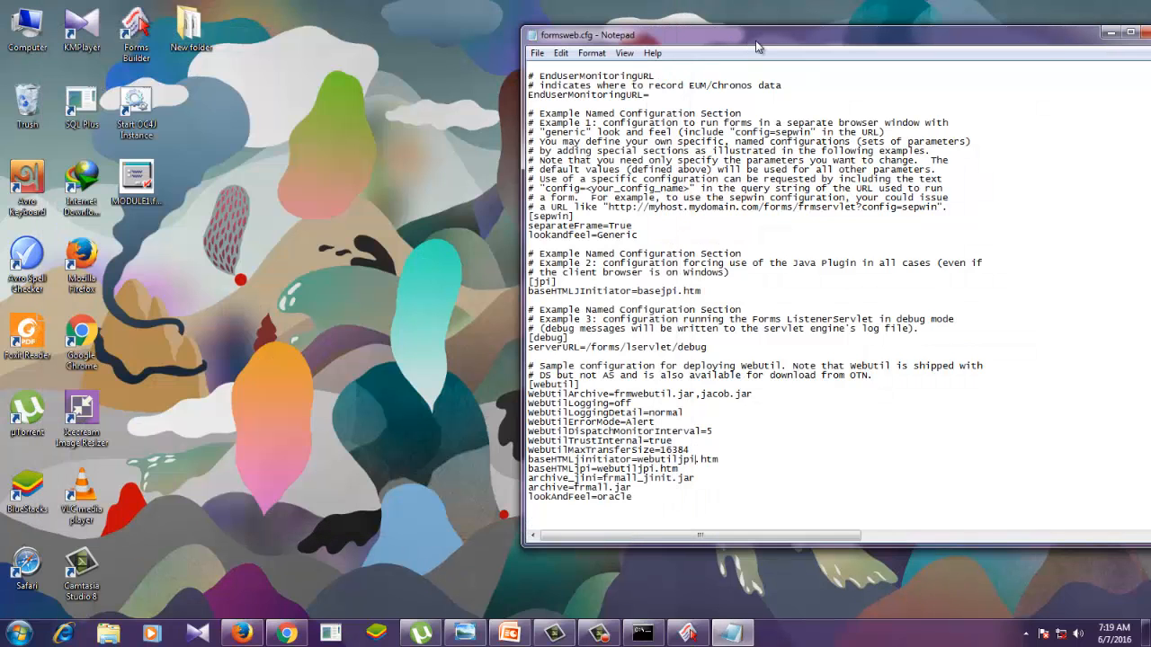
pyautogui.click(536, 53)
pyautogui.click(559, 103)
pyautogui.moveTo(986, 41); pyautogui.dragTo(902, 49)
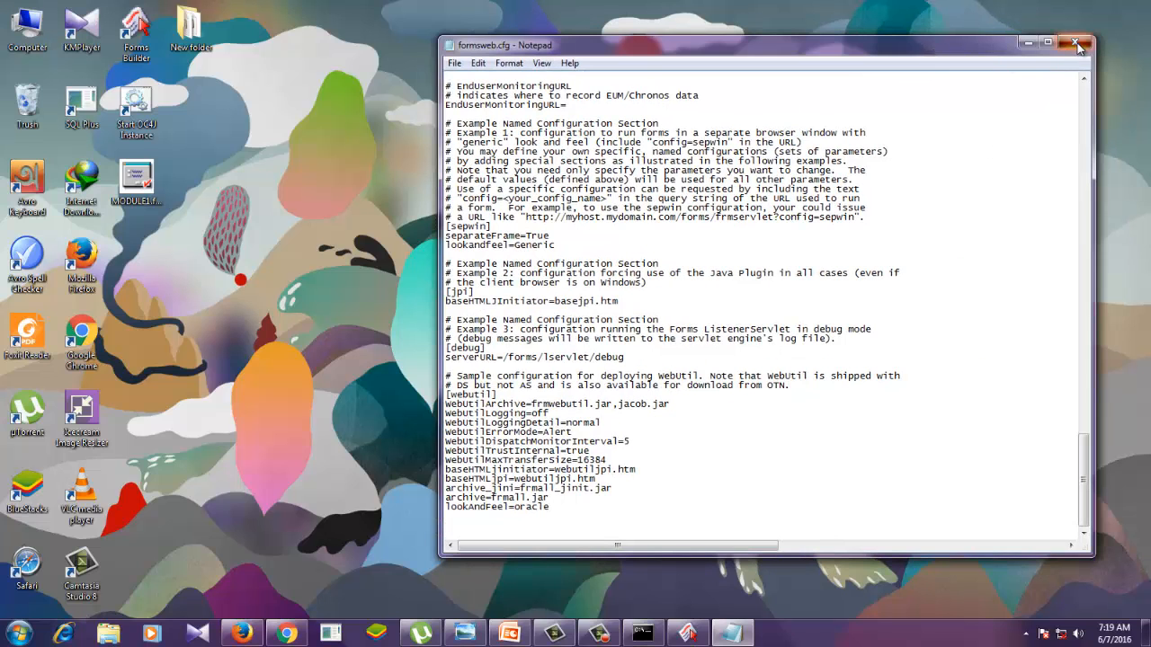
pyautogui.click(1076, 41)
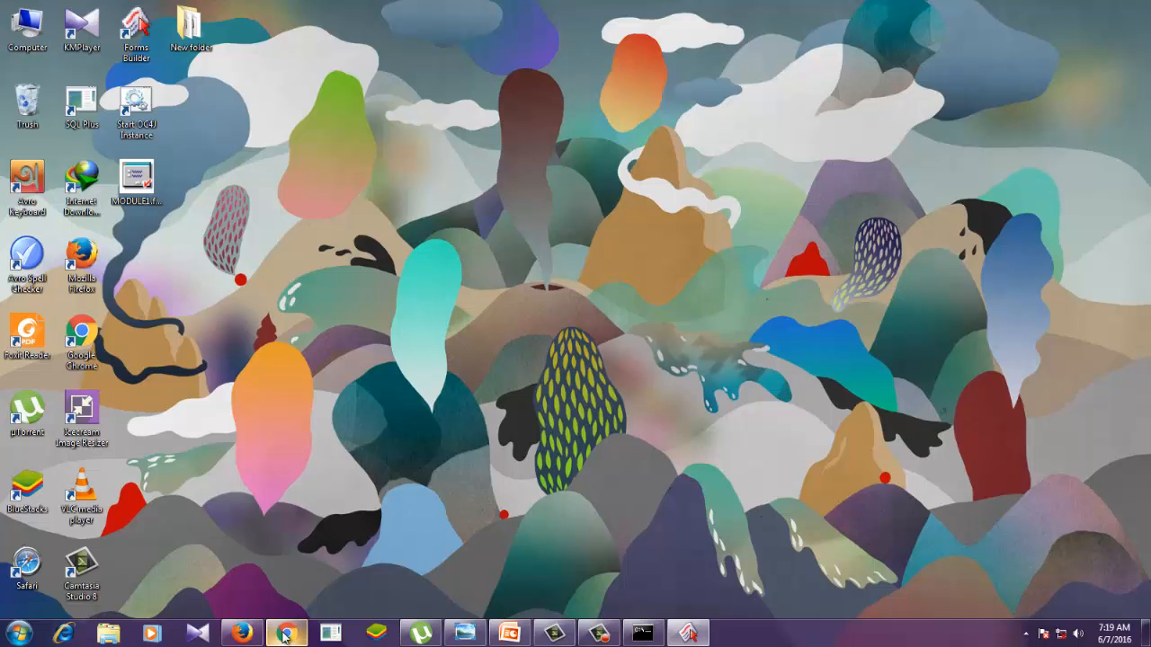
# - In the Forms Builder runtime preferences, set the web browser location to Safari.exe from the Safari folder
pyautogui.click(688, 634)
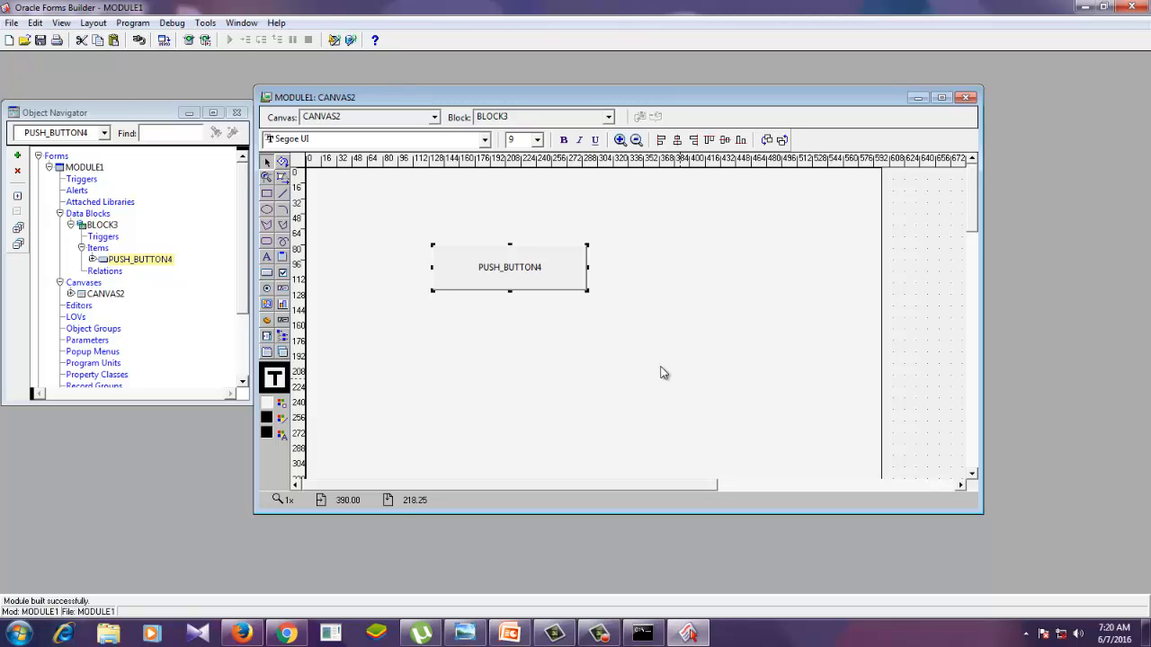
pyautogui.click(38, 22)
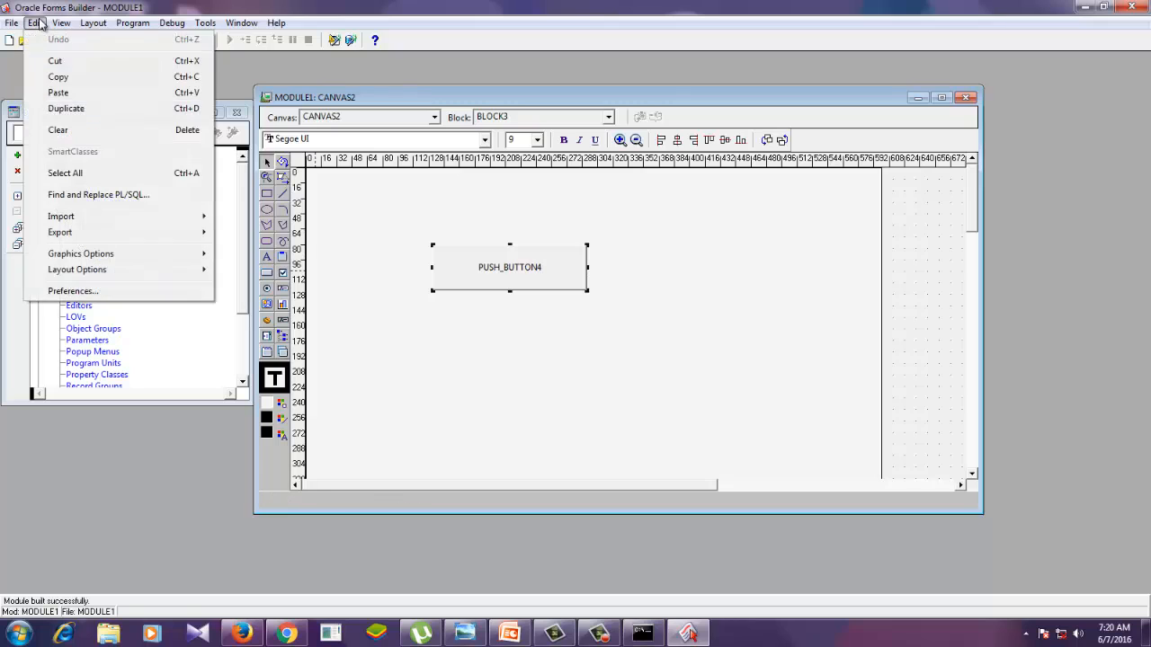
pyautogui.click(74, 292)
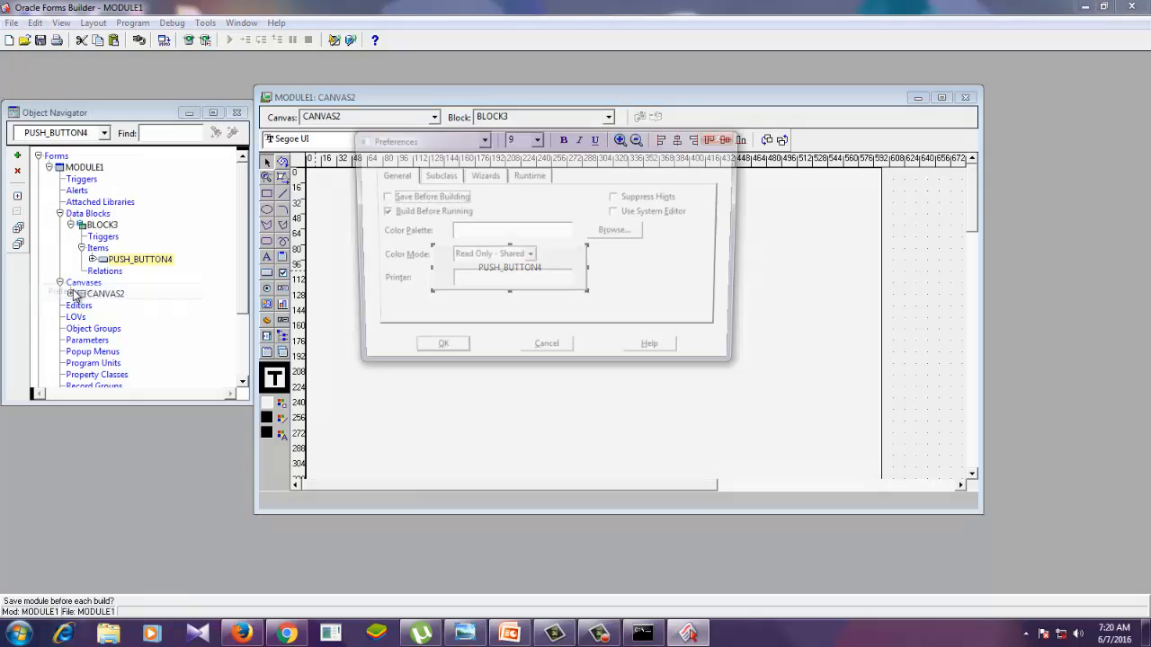
pyautogui.click(534, 177)
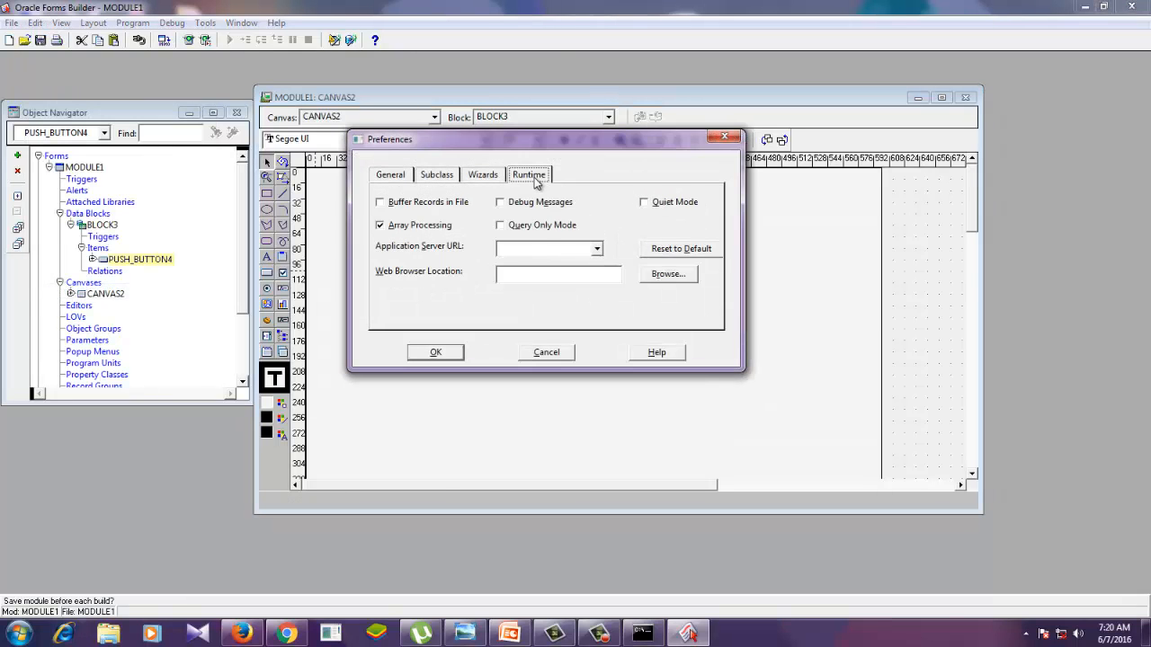
pyautogui.click(666, 278)
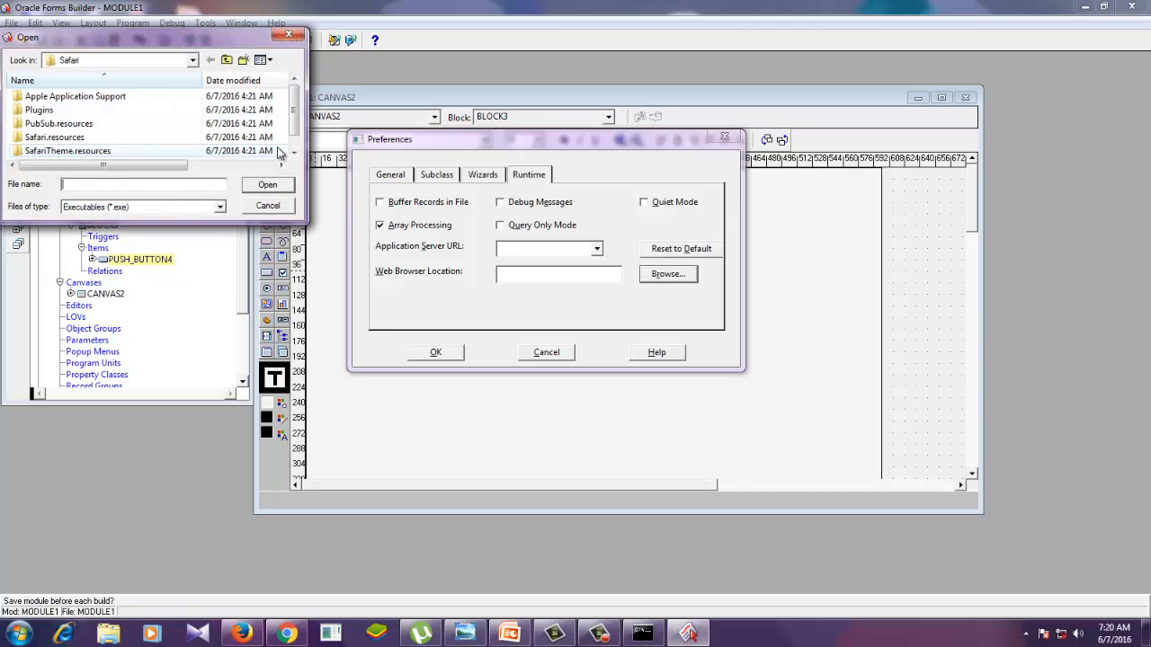
pyautogui.moveTo(294, 111); pyautogui.dragTo(294, 122)
pyautogui.click(76, 152)
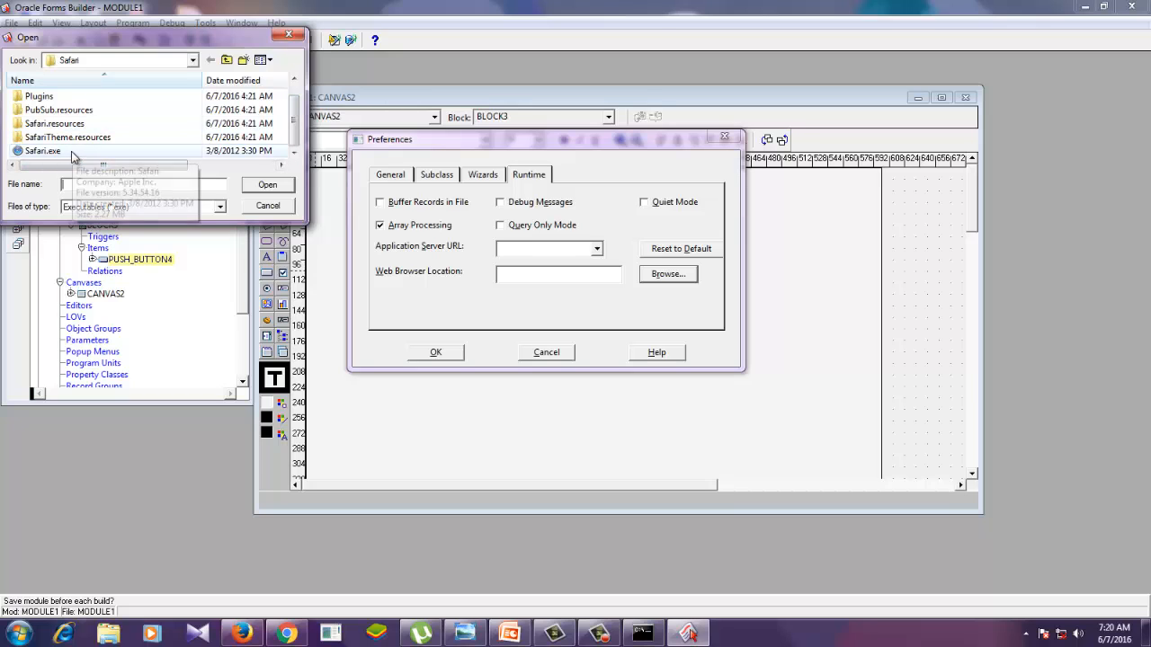
pyautogui.click(271, 185)
pyautogui.click(432, 352)
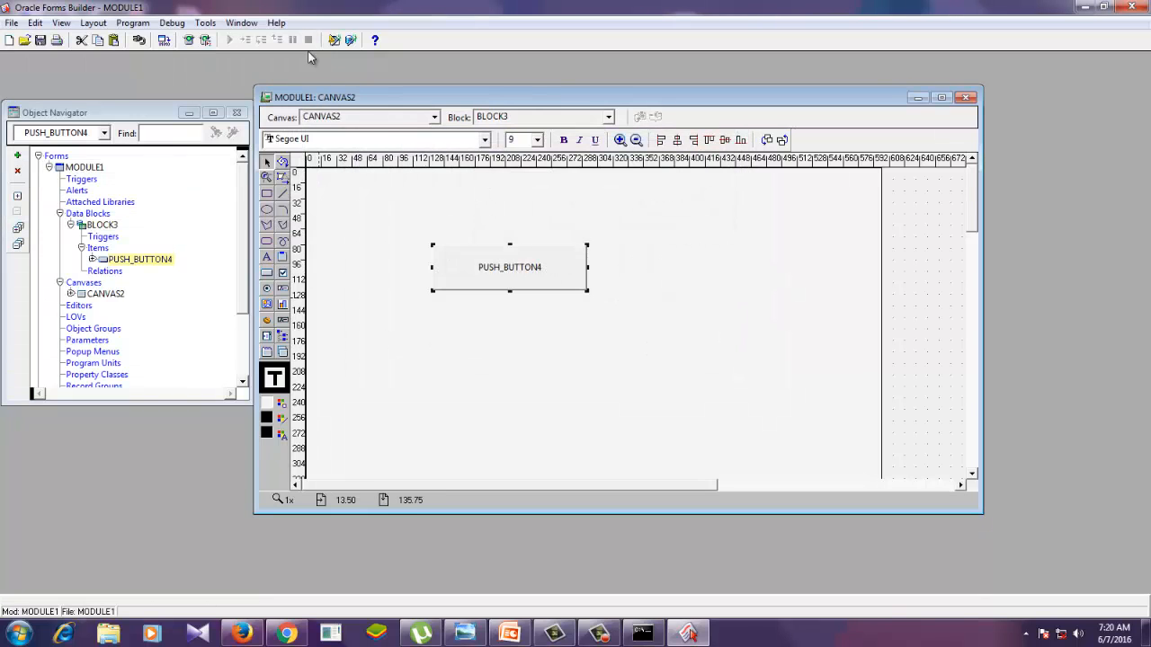
# - Compile MODULE1 and run the form in the browser, then close the browser and Forms Builder
pyautogui.click(164, 41)
pyautogui.click(189, 41)
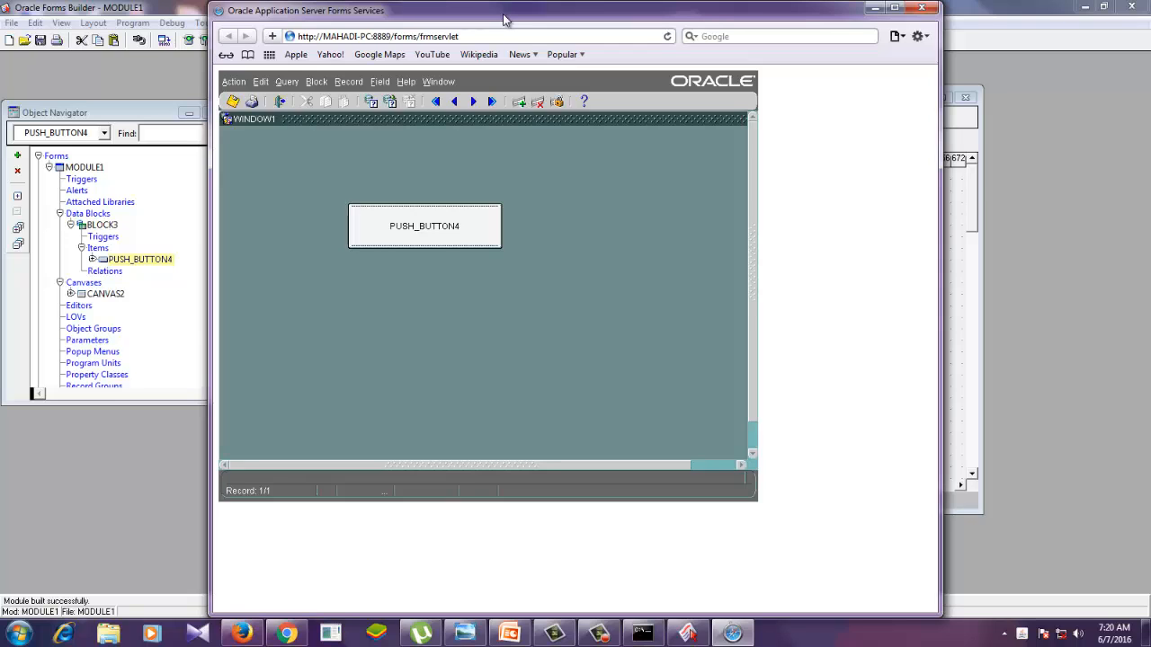
pyautogui.click(921, 8)
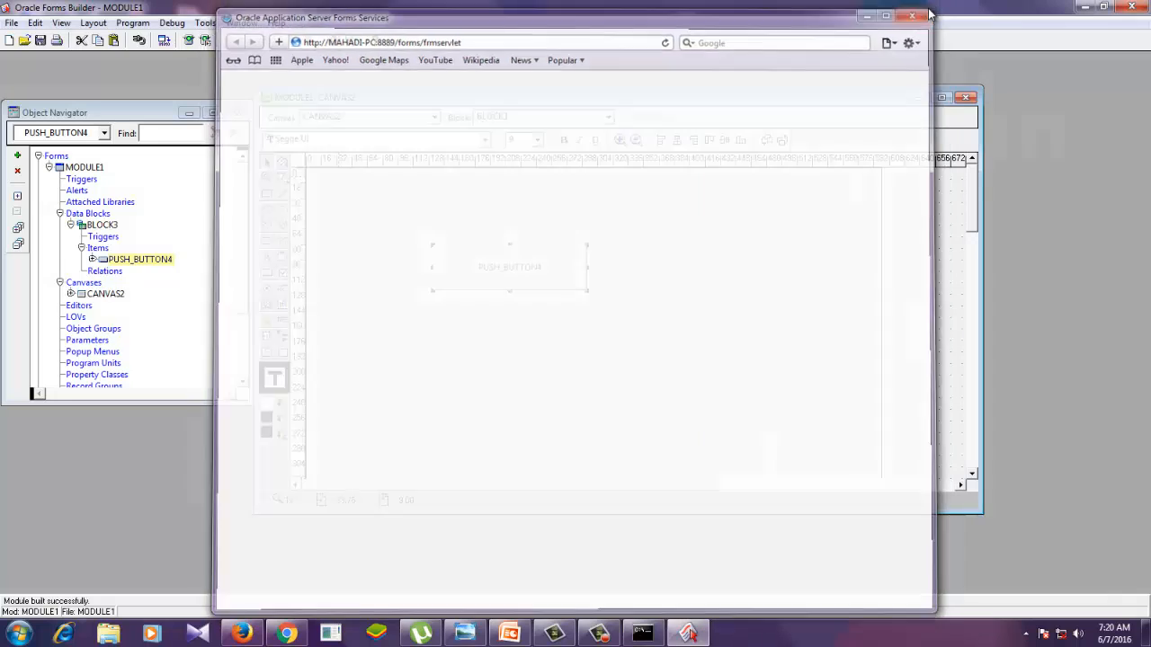
pyautogui.click(1130, 7)
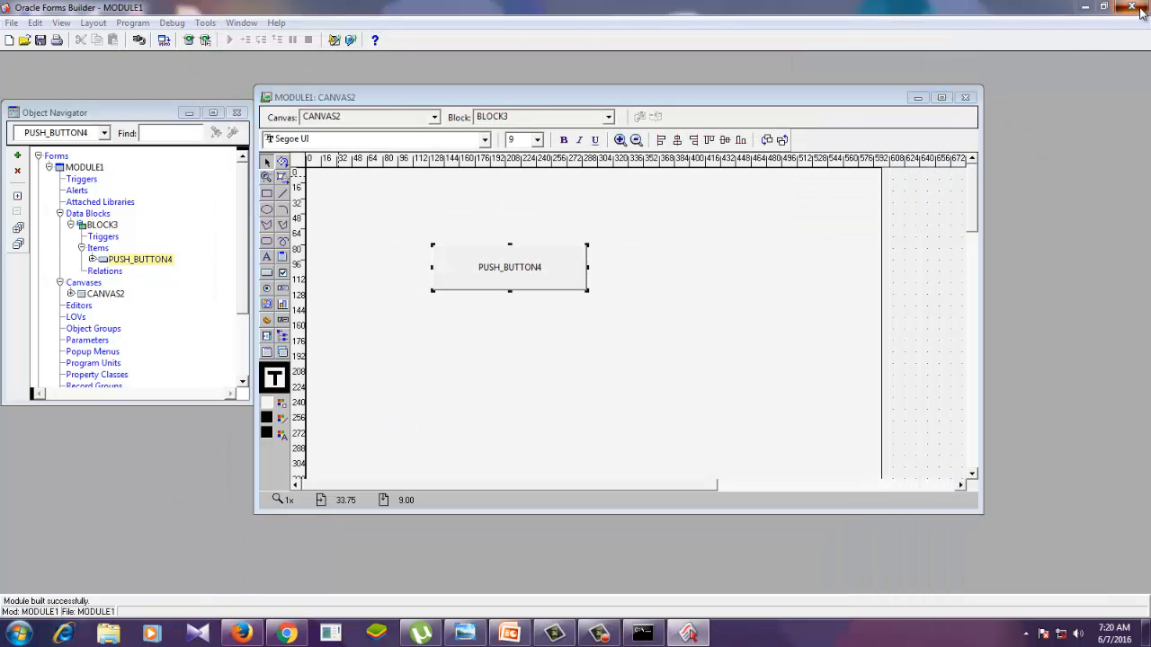
pyautogui.click(580, 359)
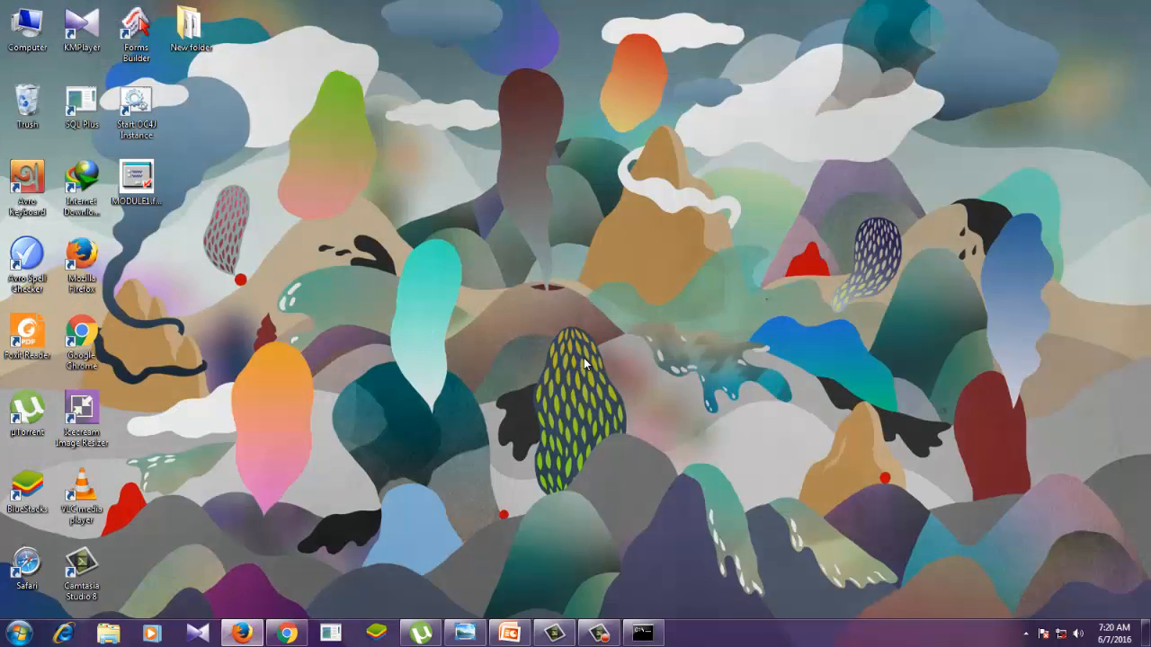
# - Switch to the PowerPoint presentation and show its last slide, "Thanks for watching"
pyautogui.click(508, 633)
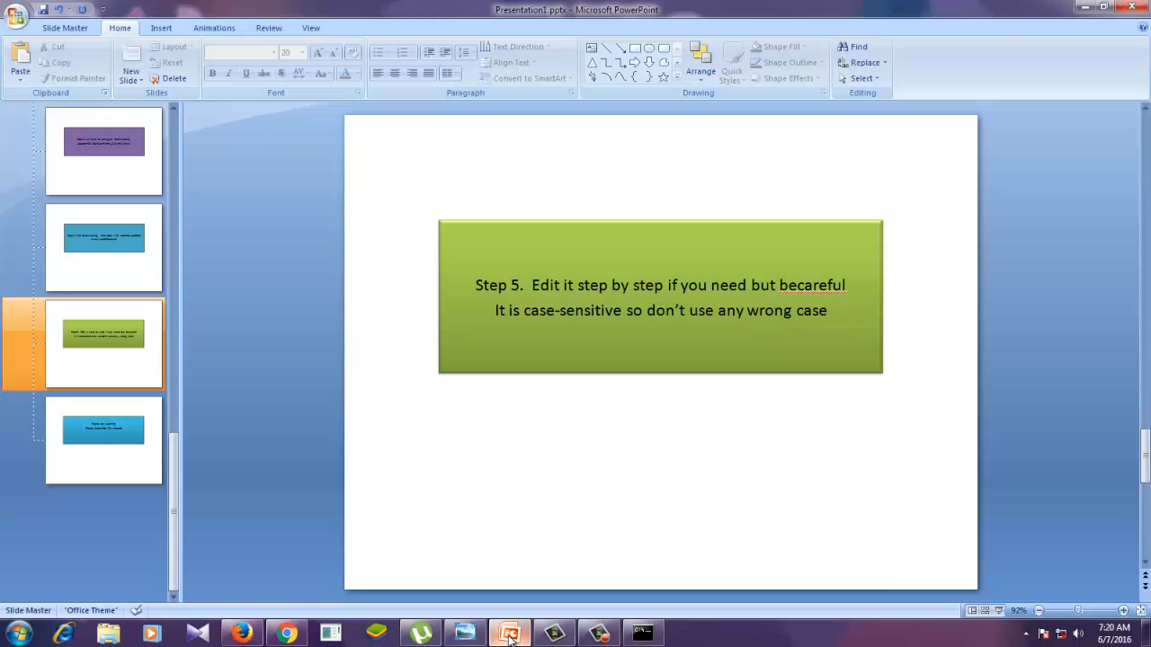
pyautogui.click(102, 444)
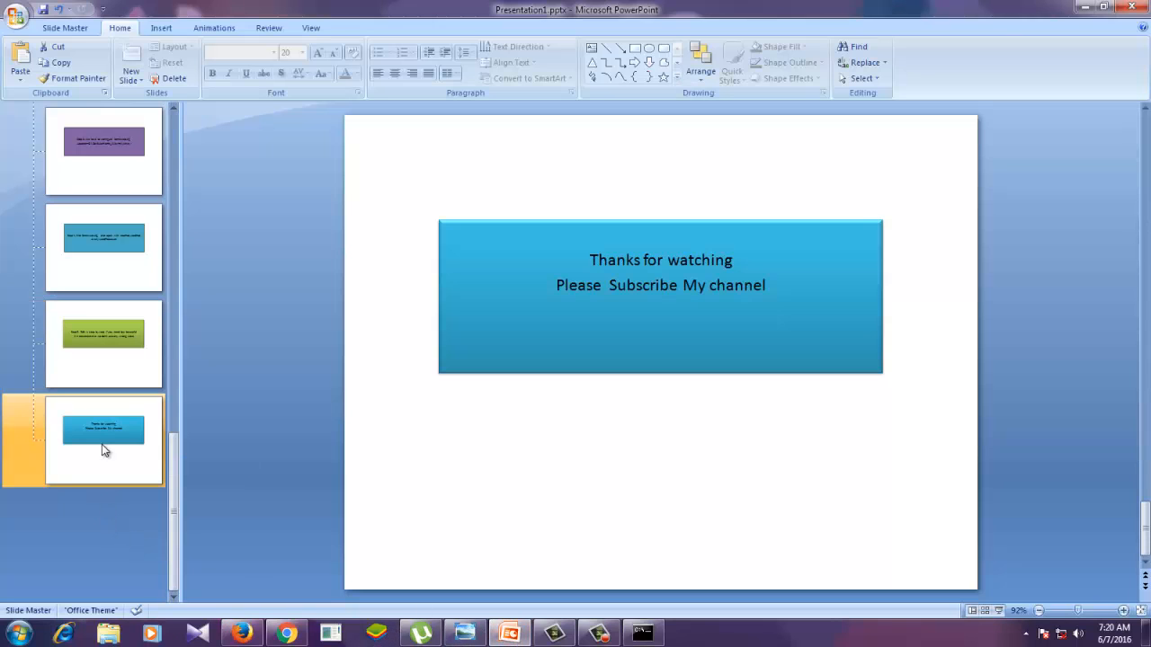